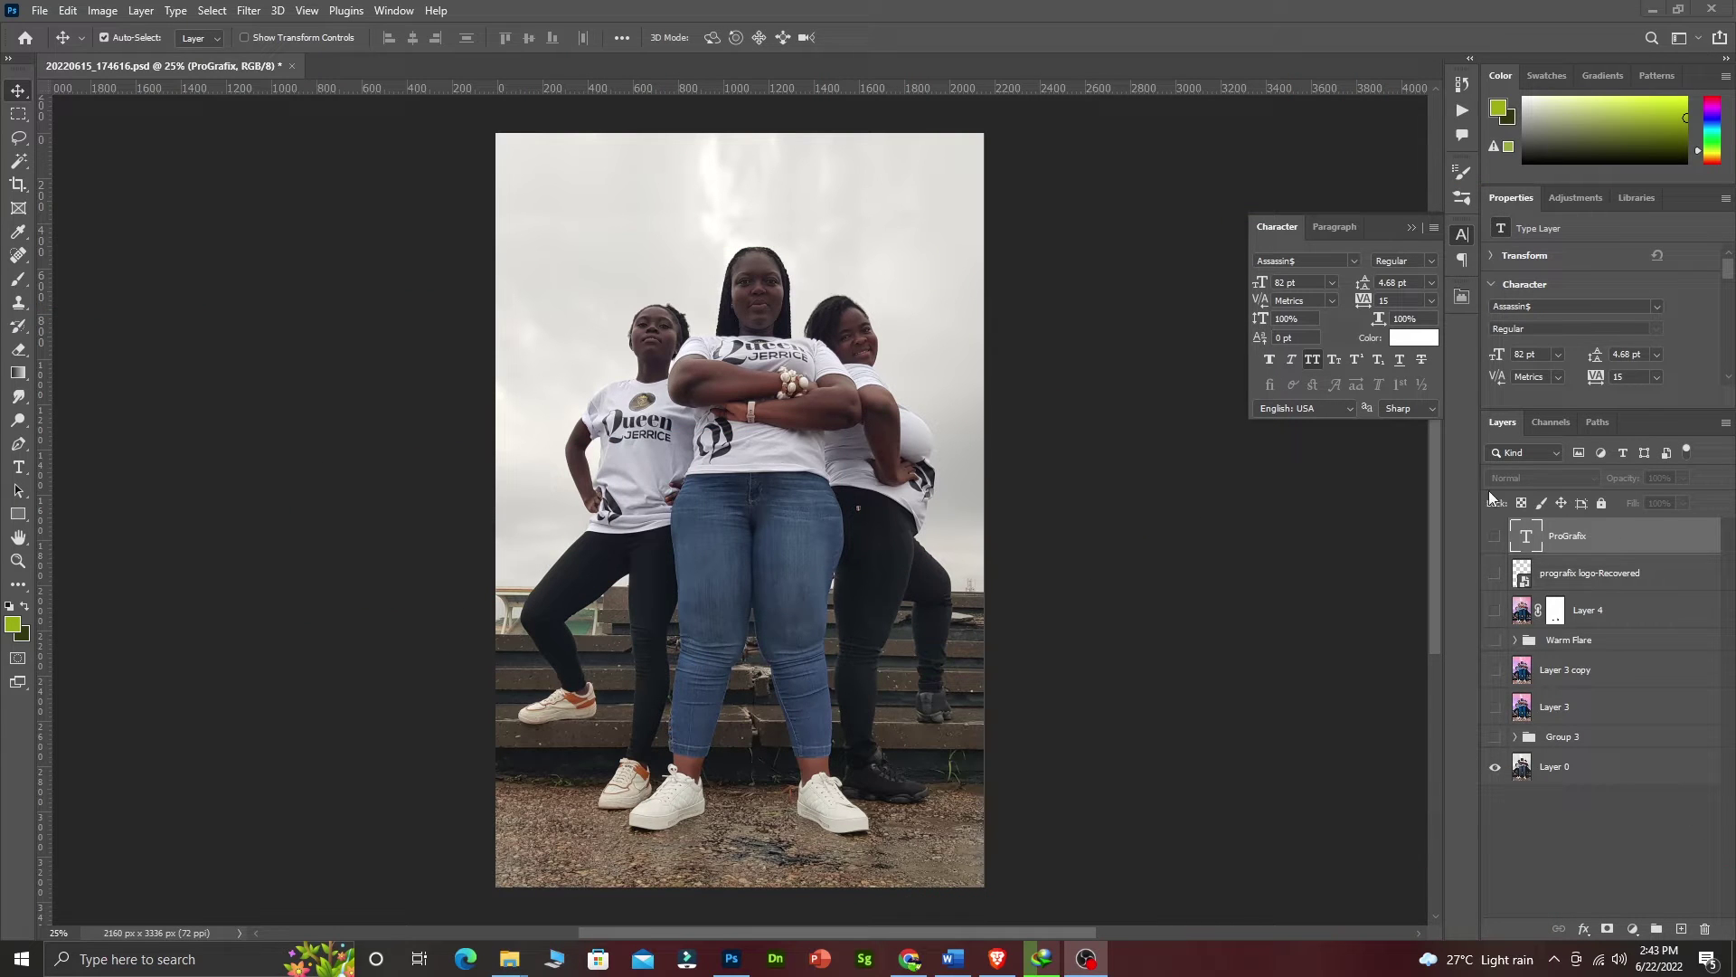
- Bring the Photoshop window with the layered three-women group photo to the front
left_click(1494, 612)
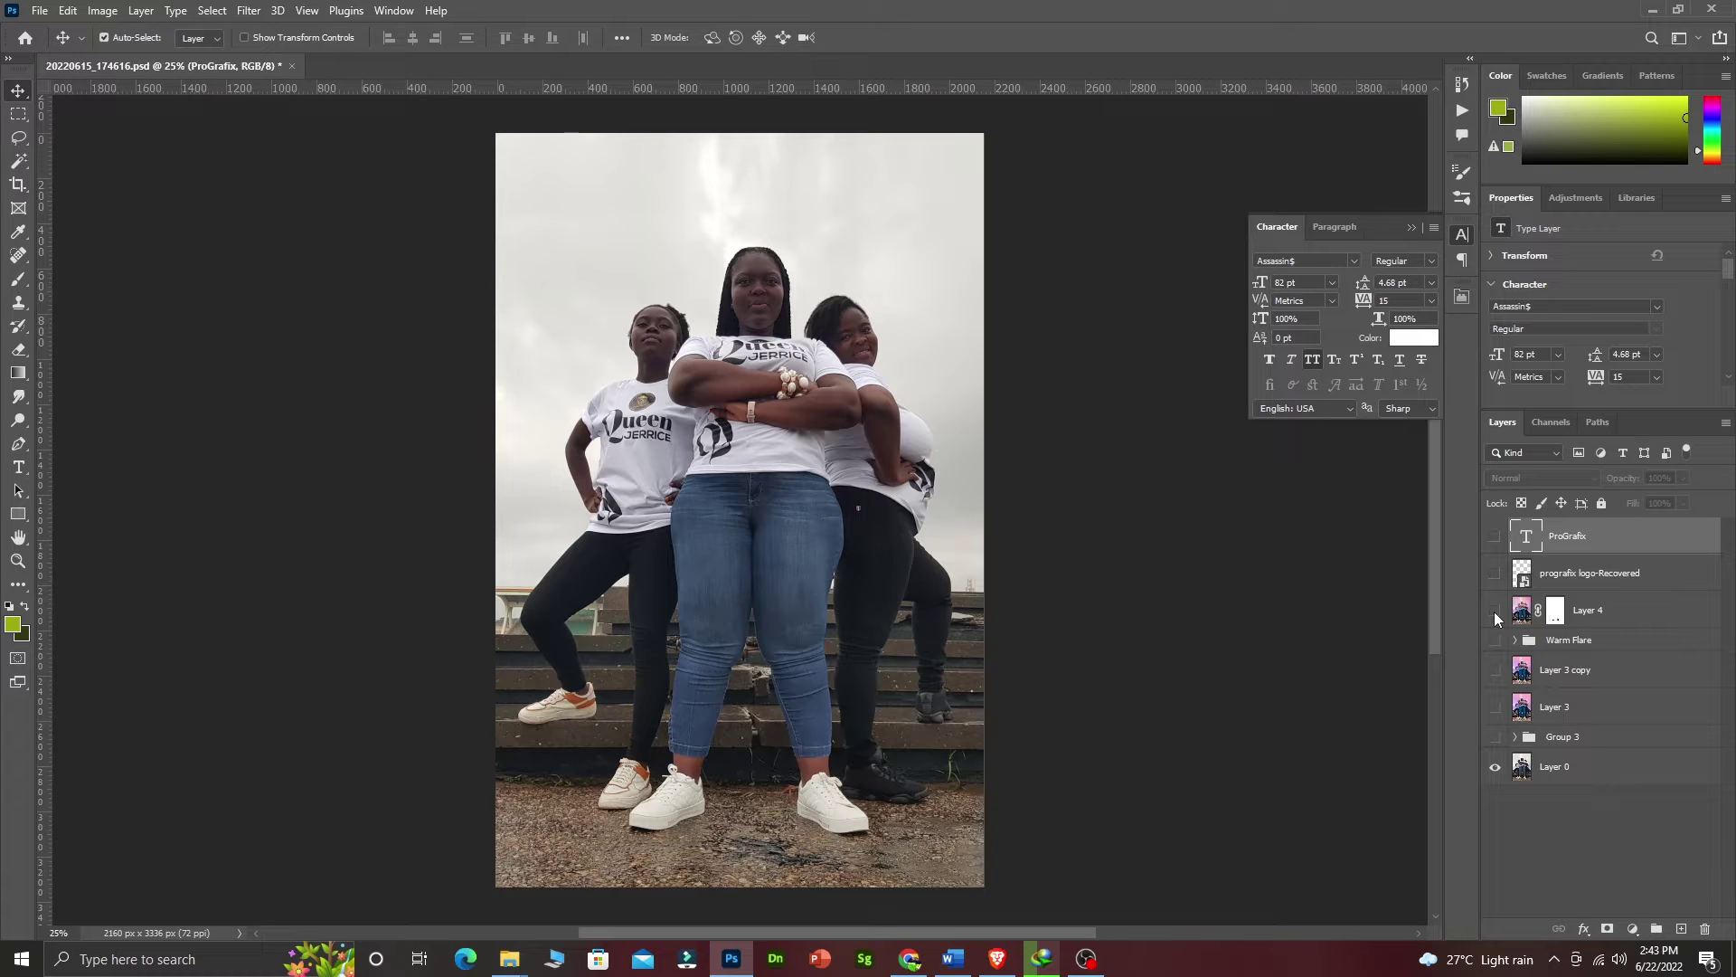
left_click(1495, 612)
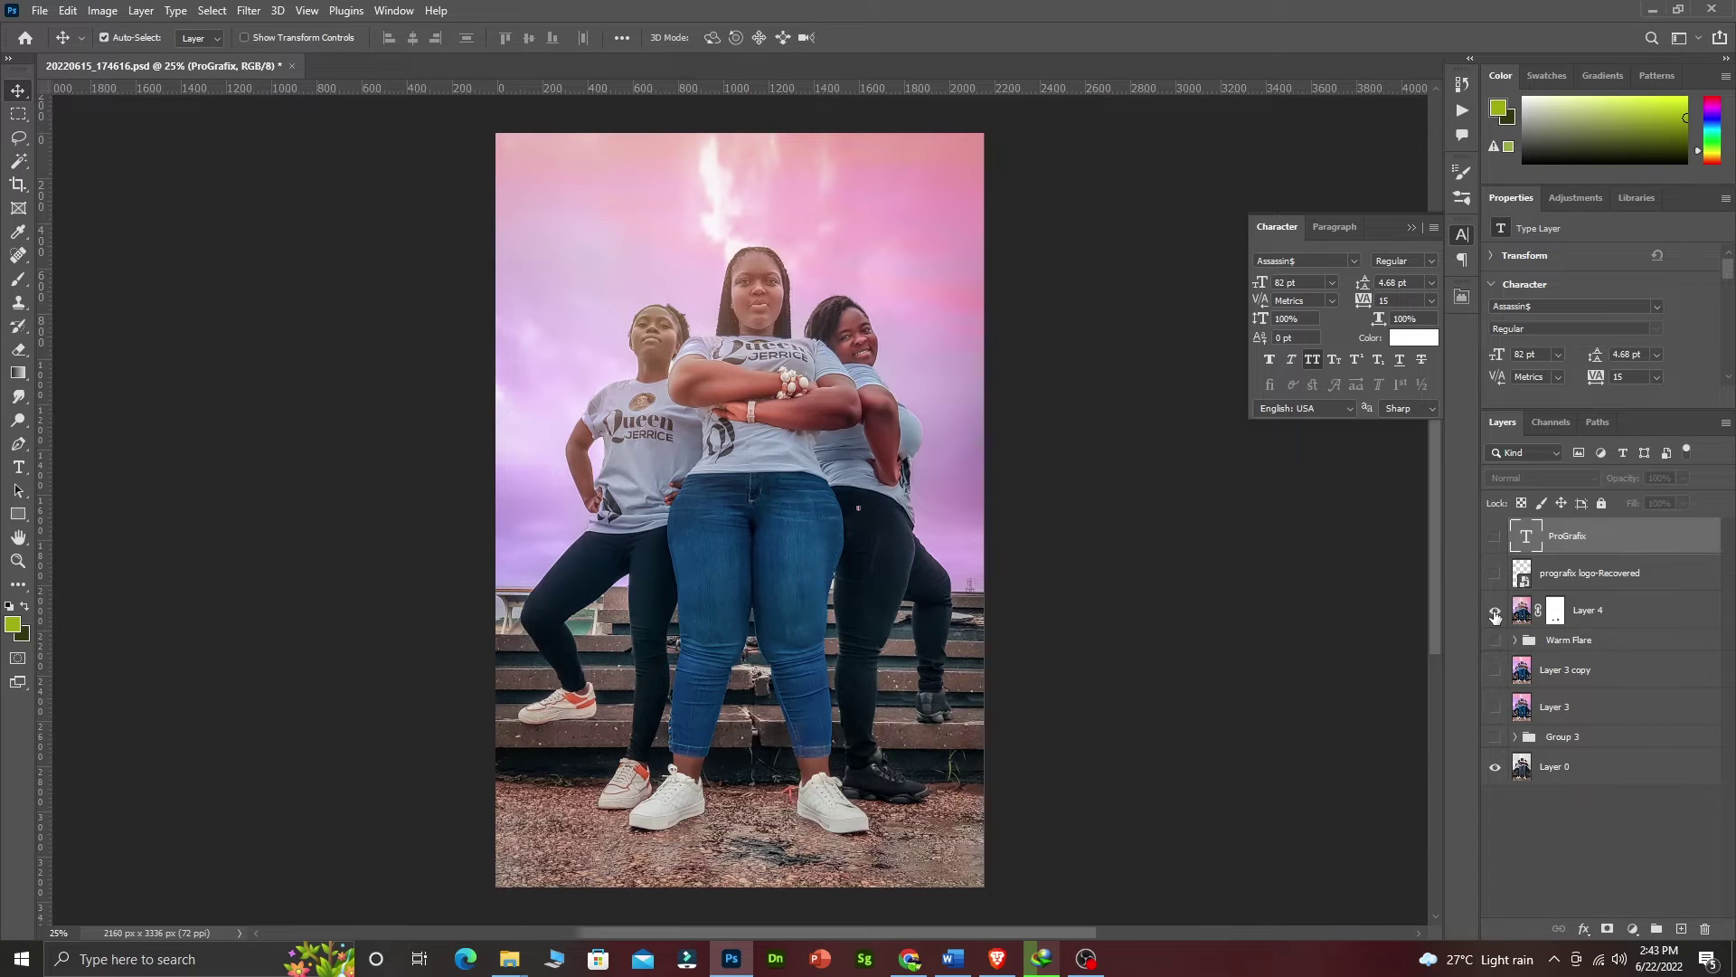
left_click(1495, 611)
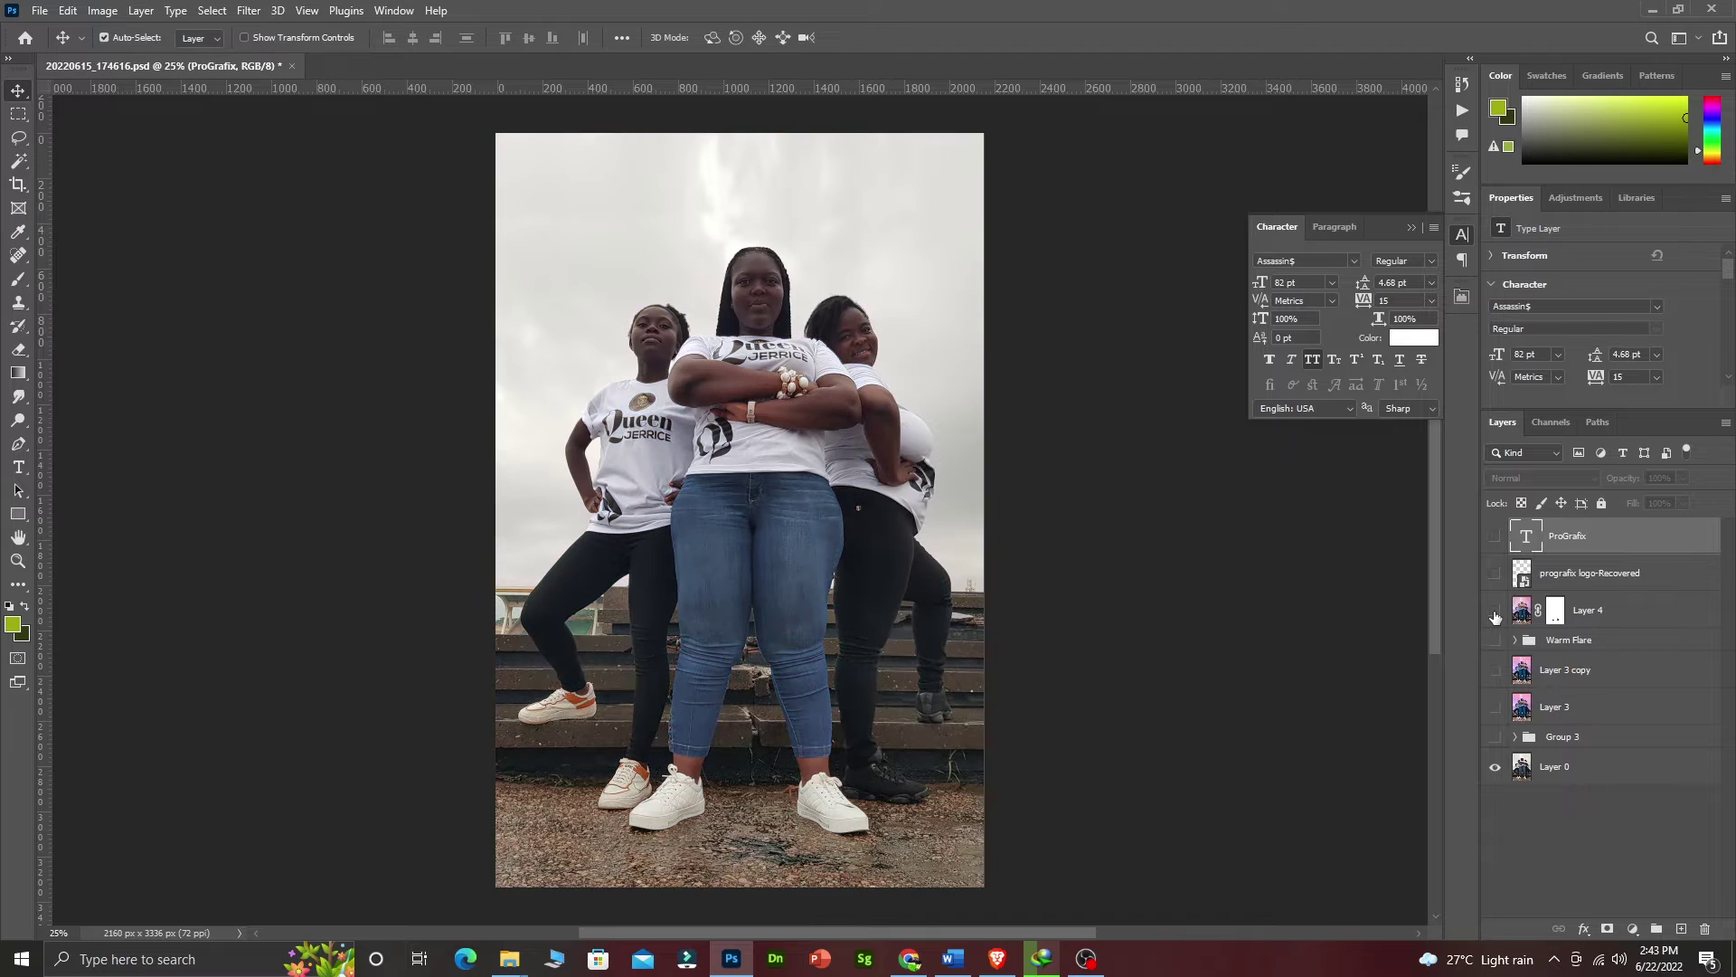
left_click(1494, 611)
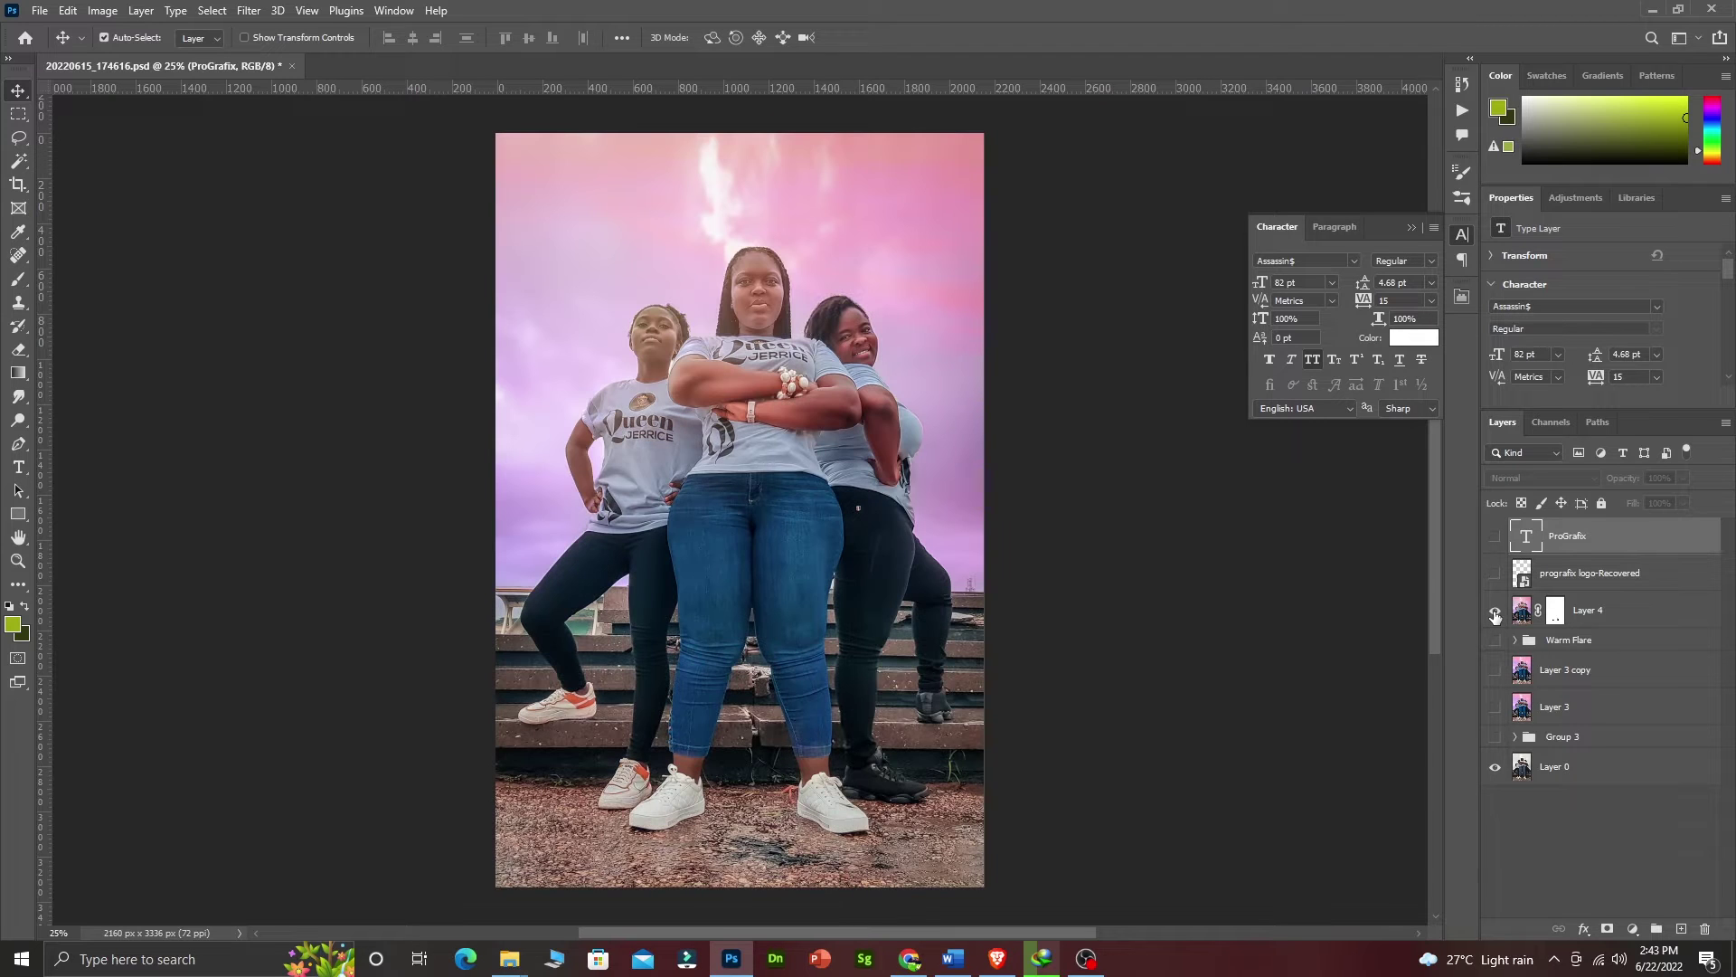
left_click(1495, 611)
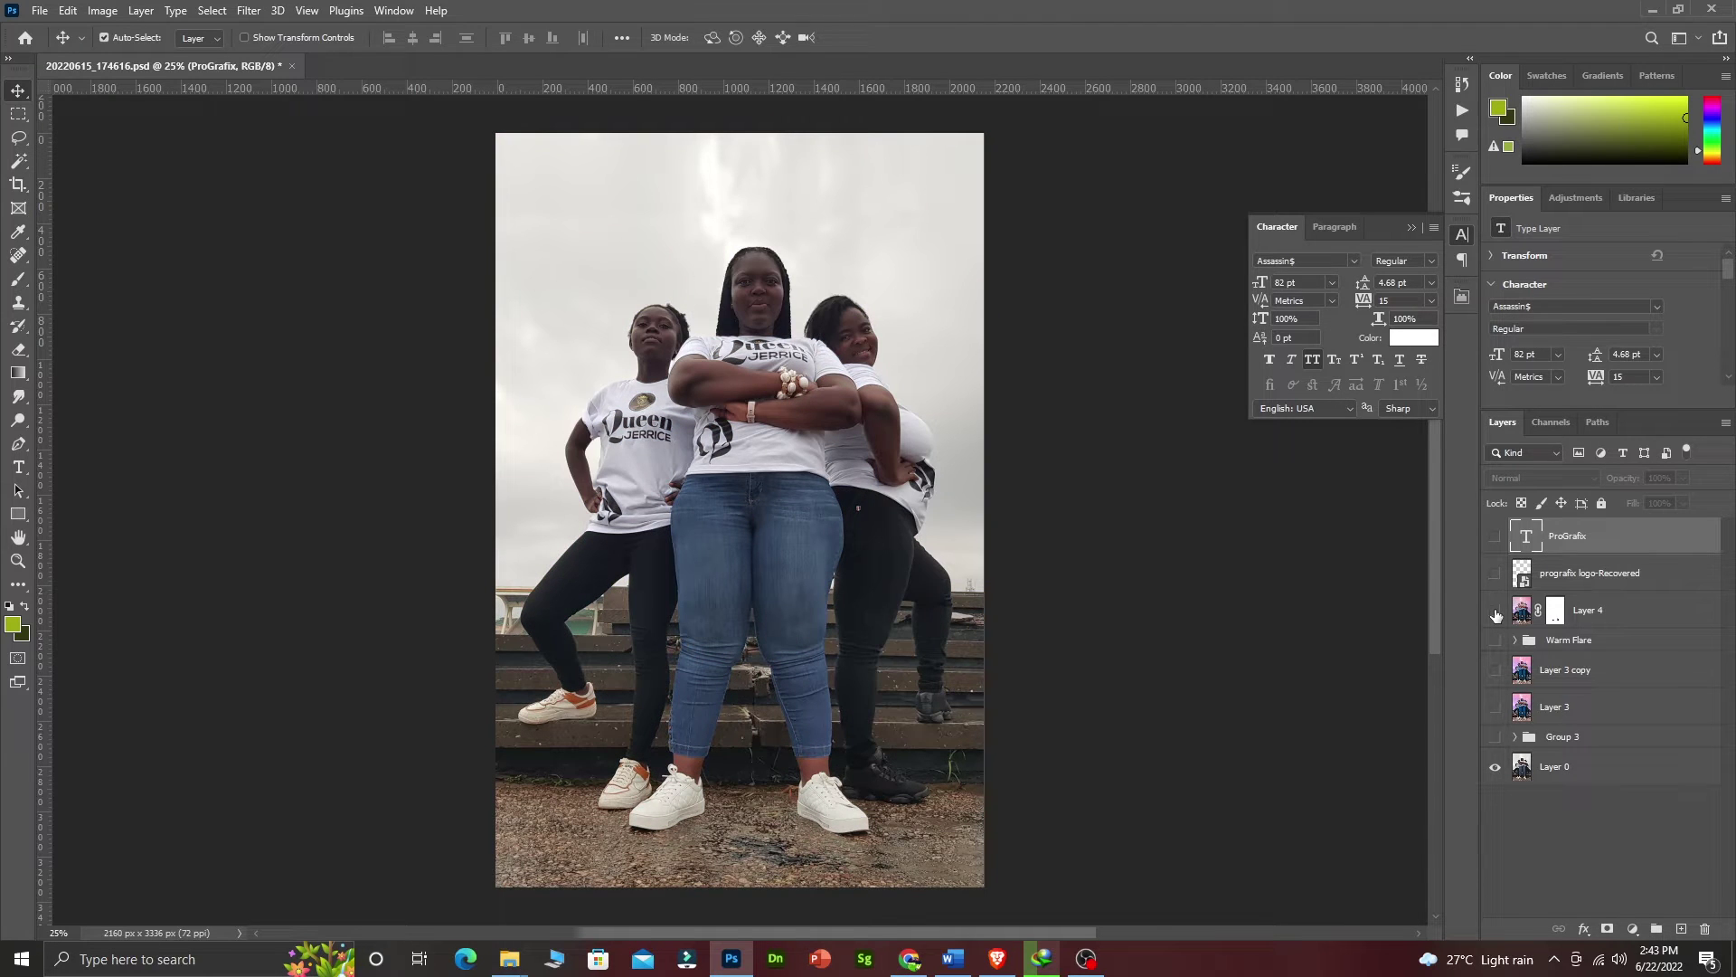
- Show Group 3 with its sky photo, Layer 2 copy and Layer 2 hidden
left_click(1516, 738)
left_click(1495, 737)
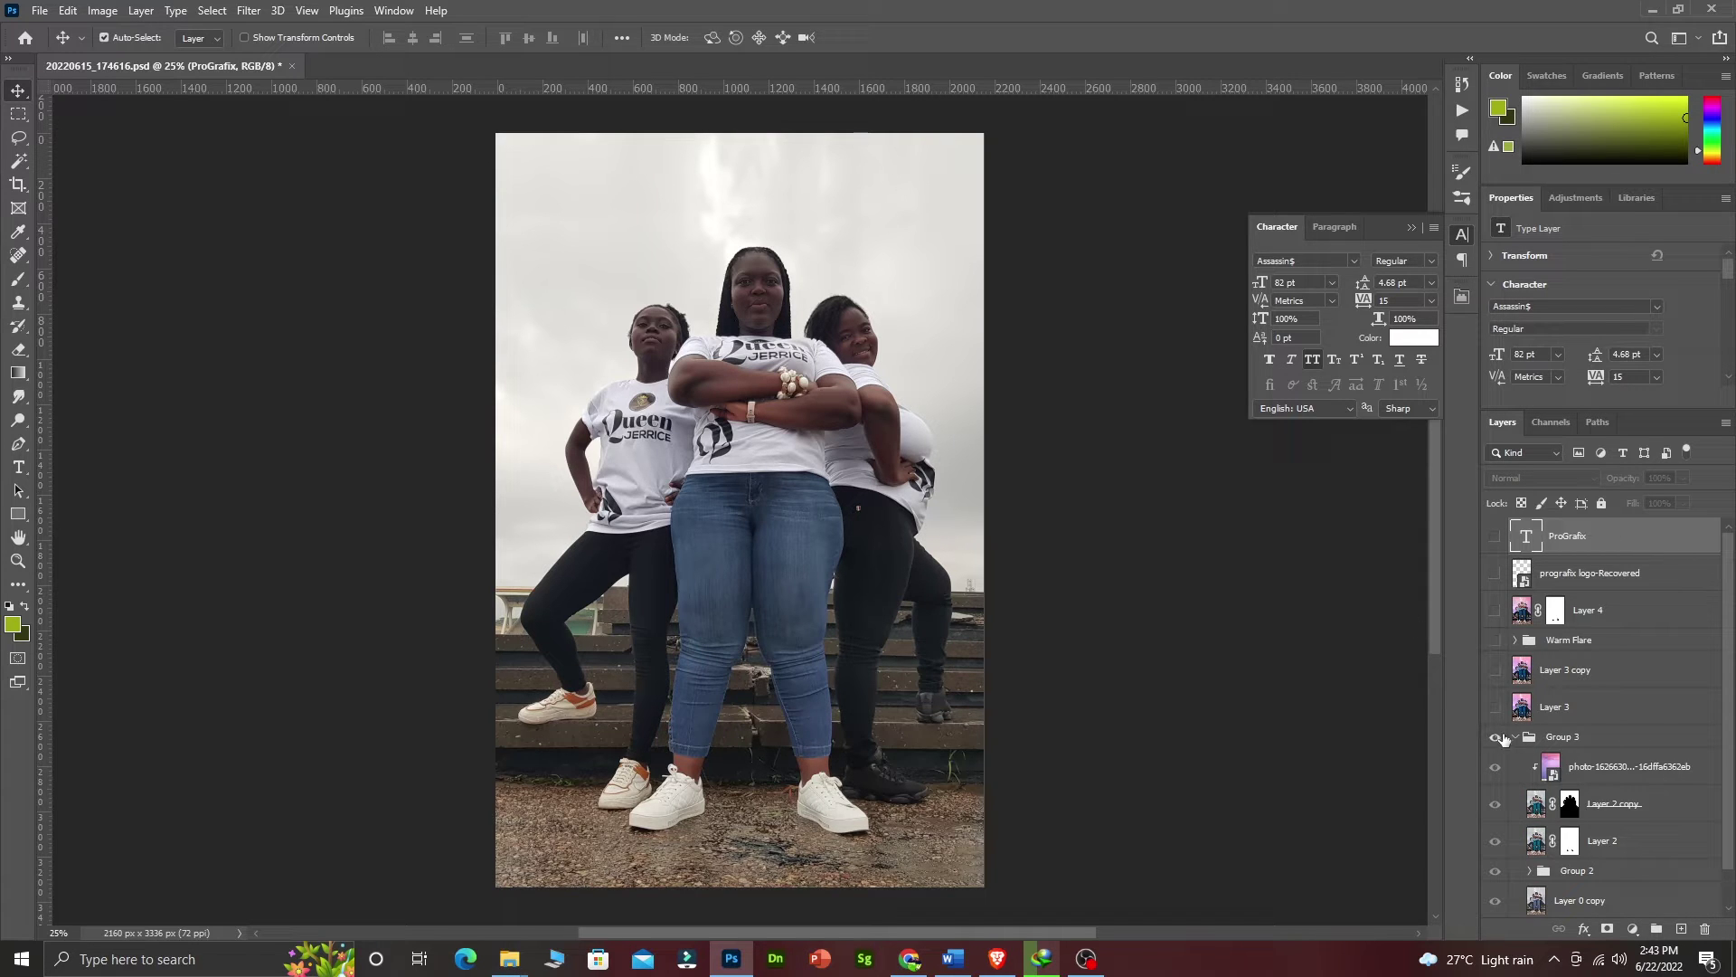
scroll(1730, 642, "down", 1)
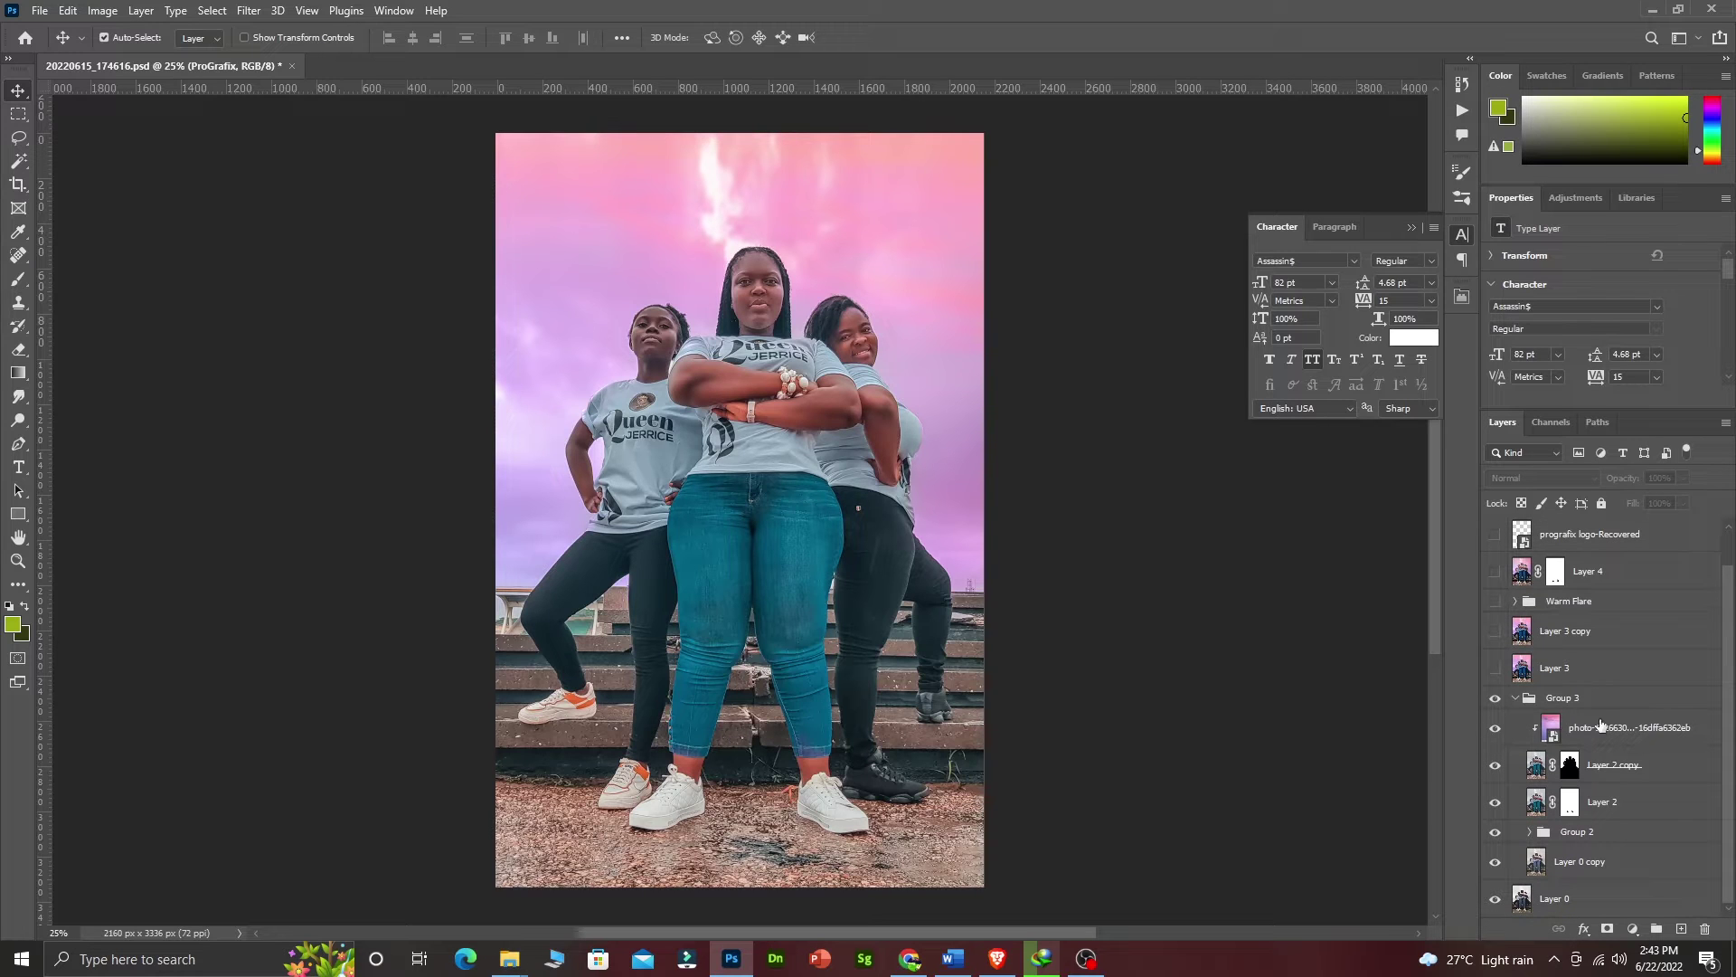
left_click_drag(1497, 735, 1496, 863)
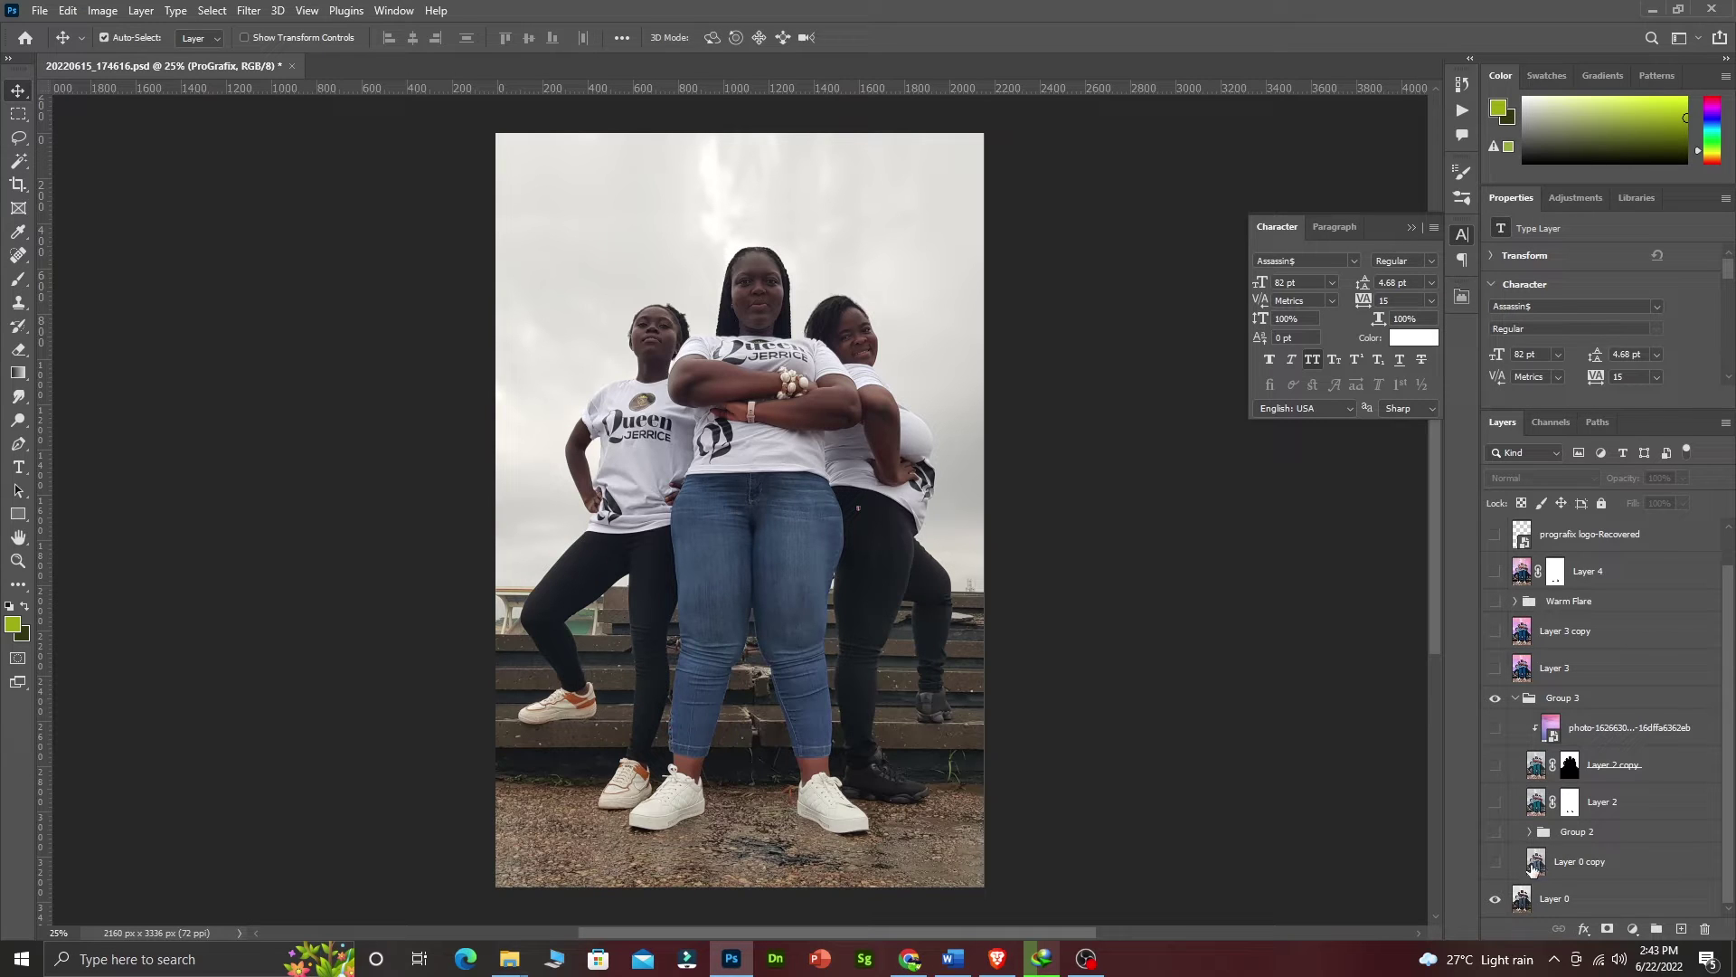
- Turn on Layer 0 copy and expand Group 2 and Group 1 to reveal HIGH and LOW
left_click(1495, 863)
left_click(1532, 832)
left_click_drag(1724, 732, 1718, 879)
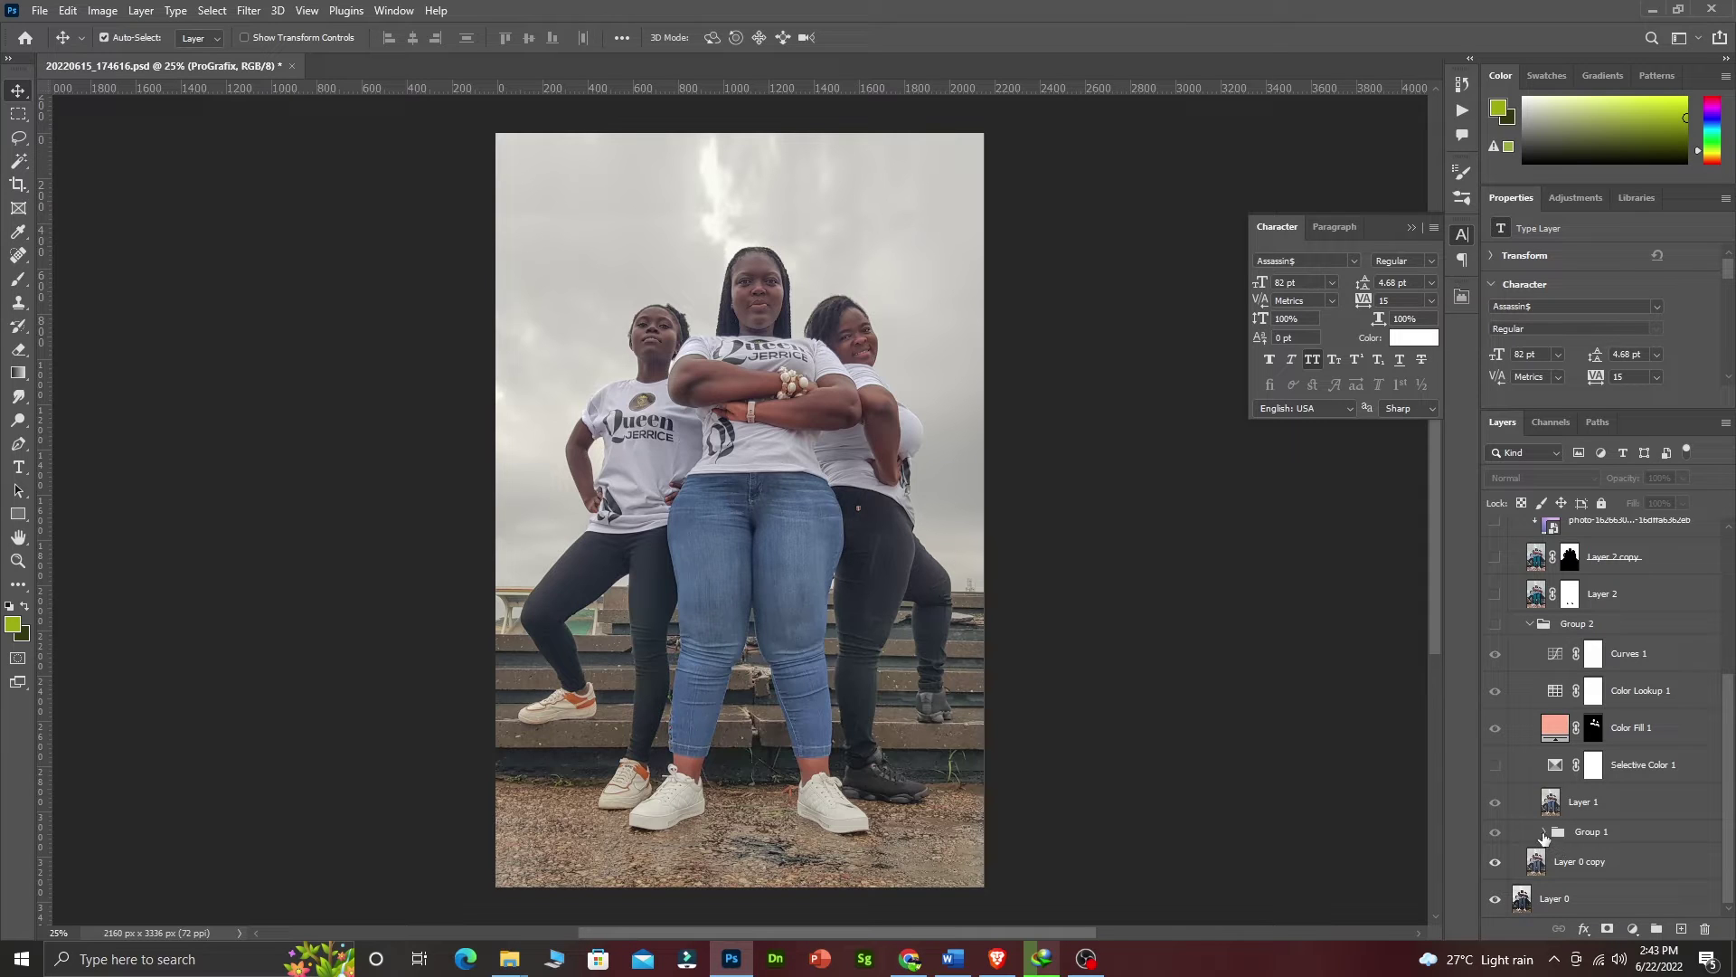
left_click(1544, 833)
left_click_drag(1731, 749, 1732, 798)
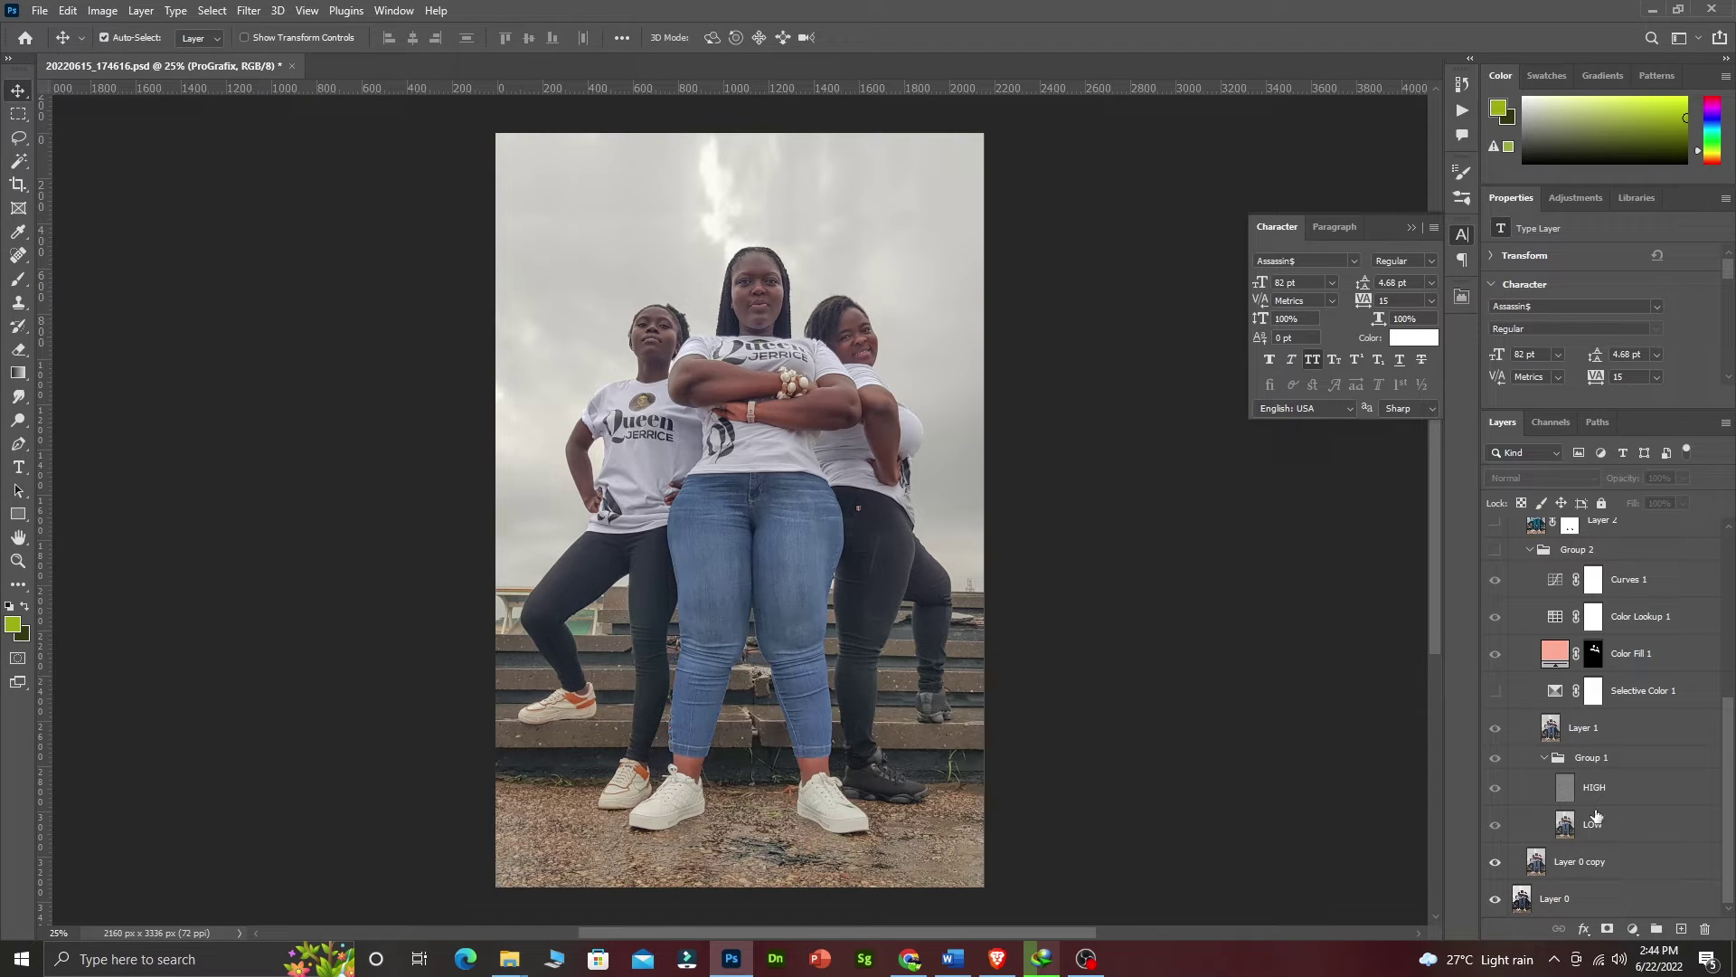
double_click(1595, 757)
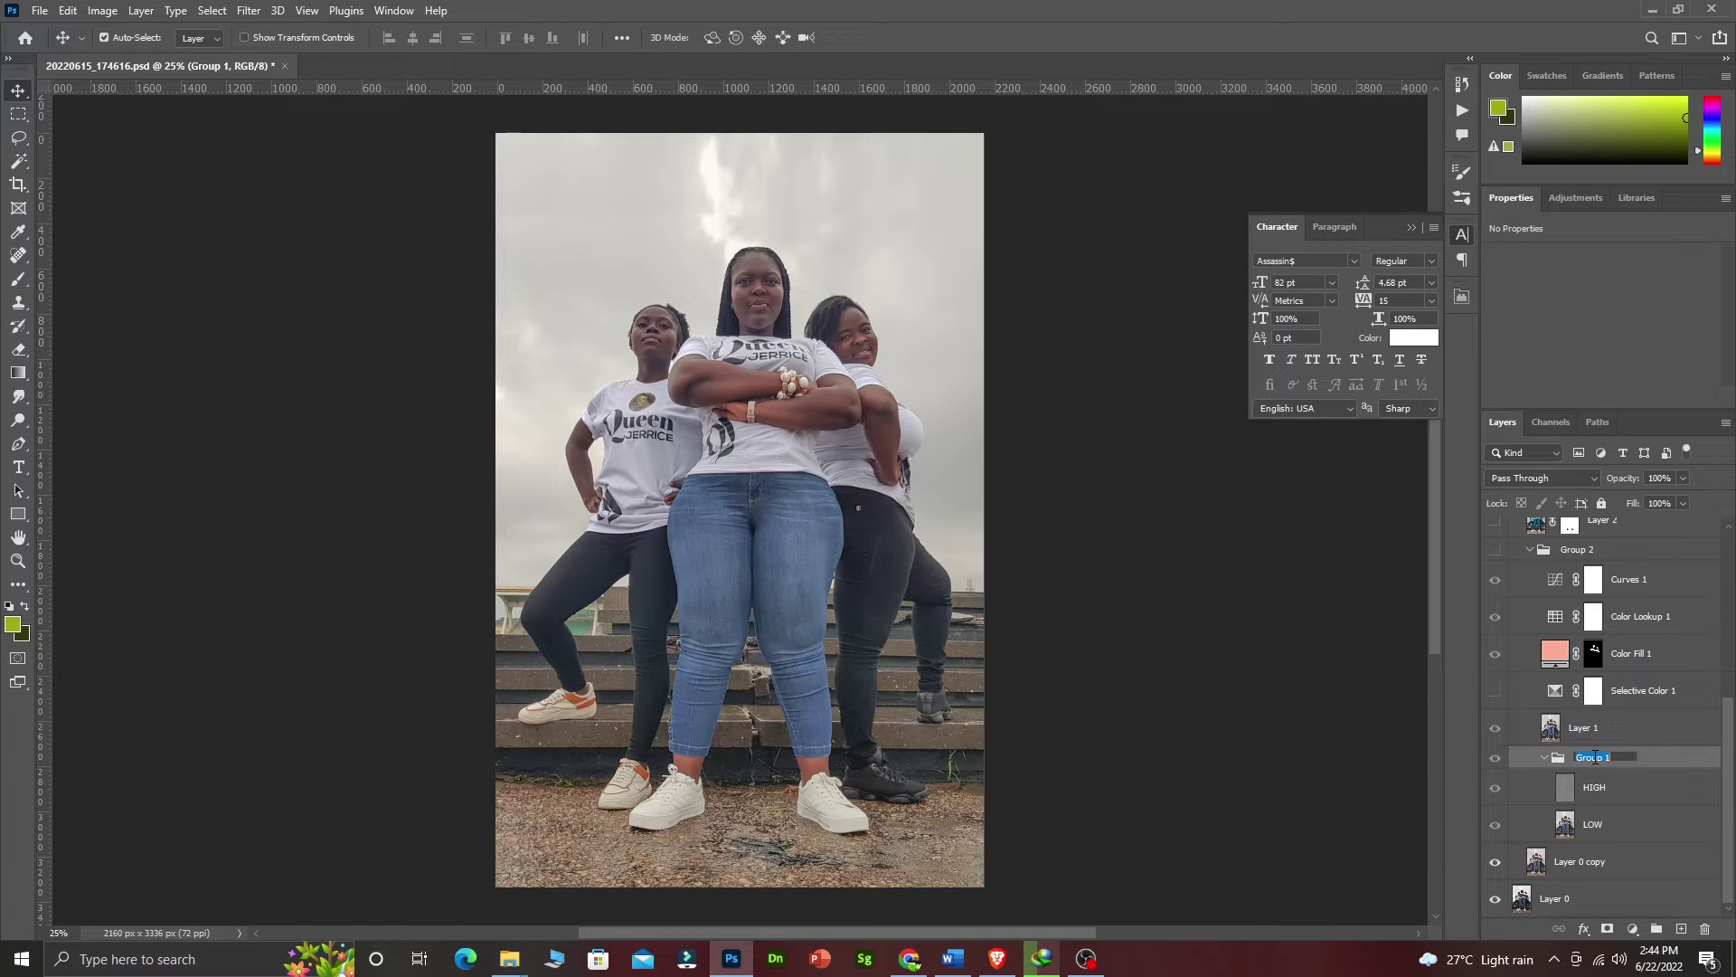
- Name the group FS and show Group 2 with Layer 1, Color Fill 1 and Color Lookup 1 hidden
key("Return")
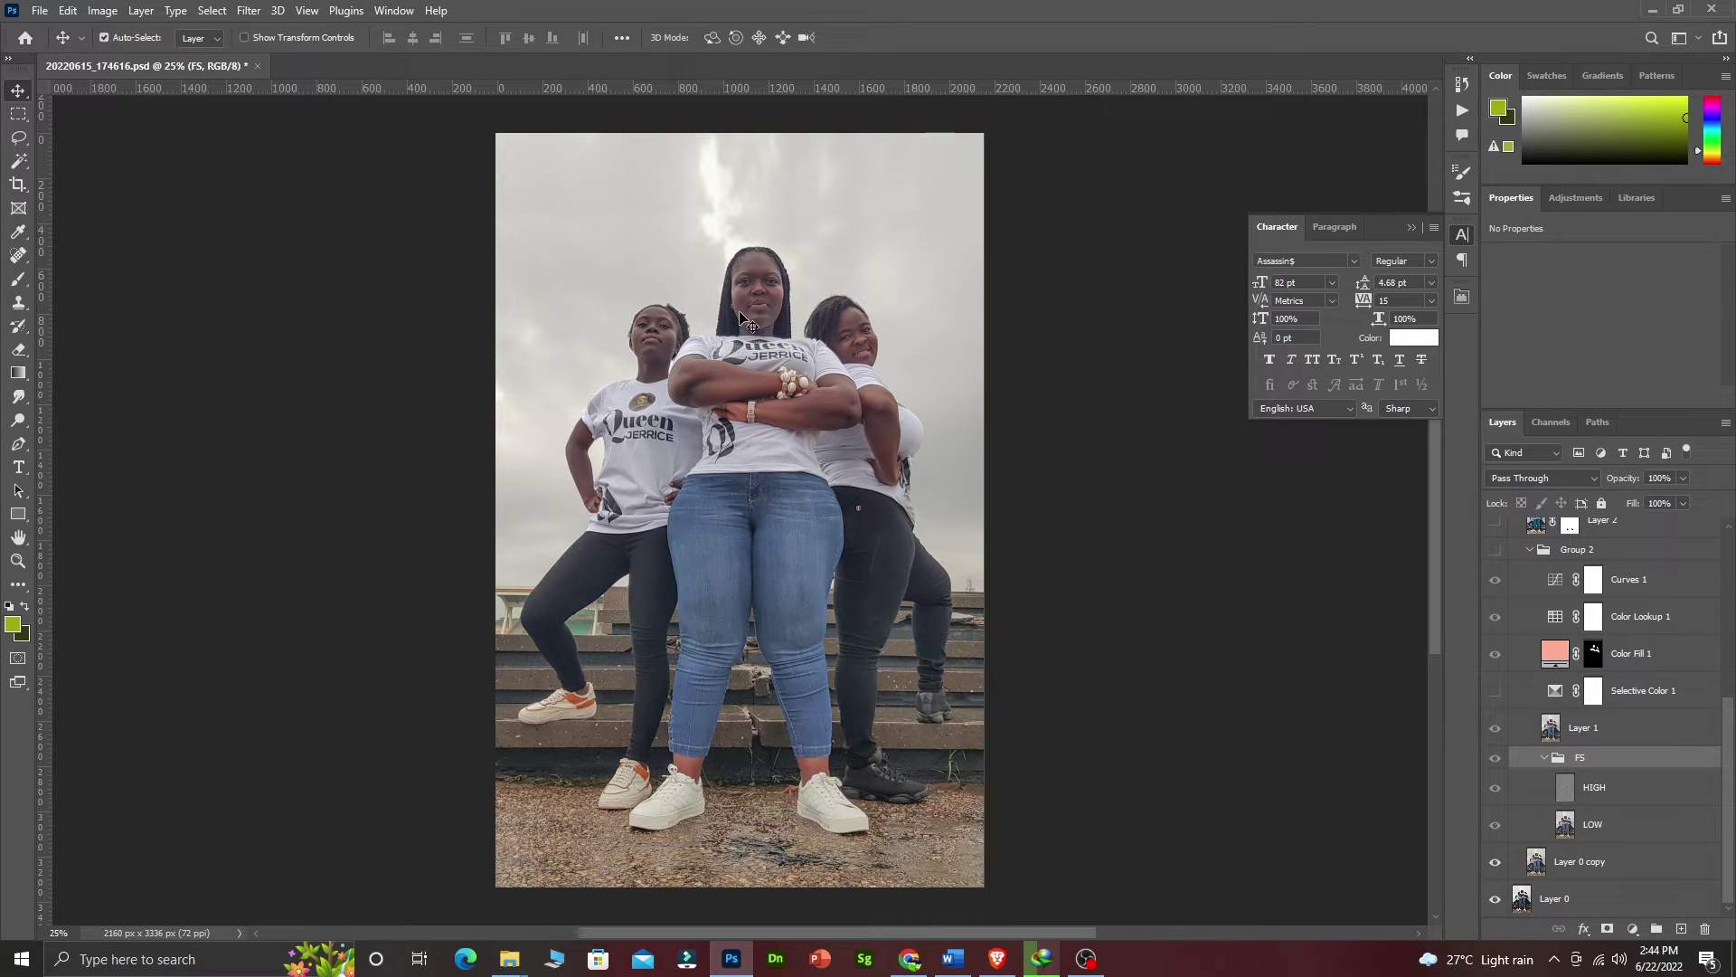
left_click(1496, 768)
left_click_drag(1496, 731, 1501, 608)
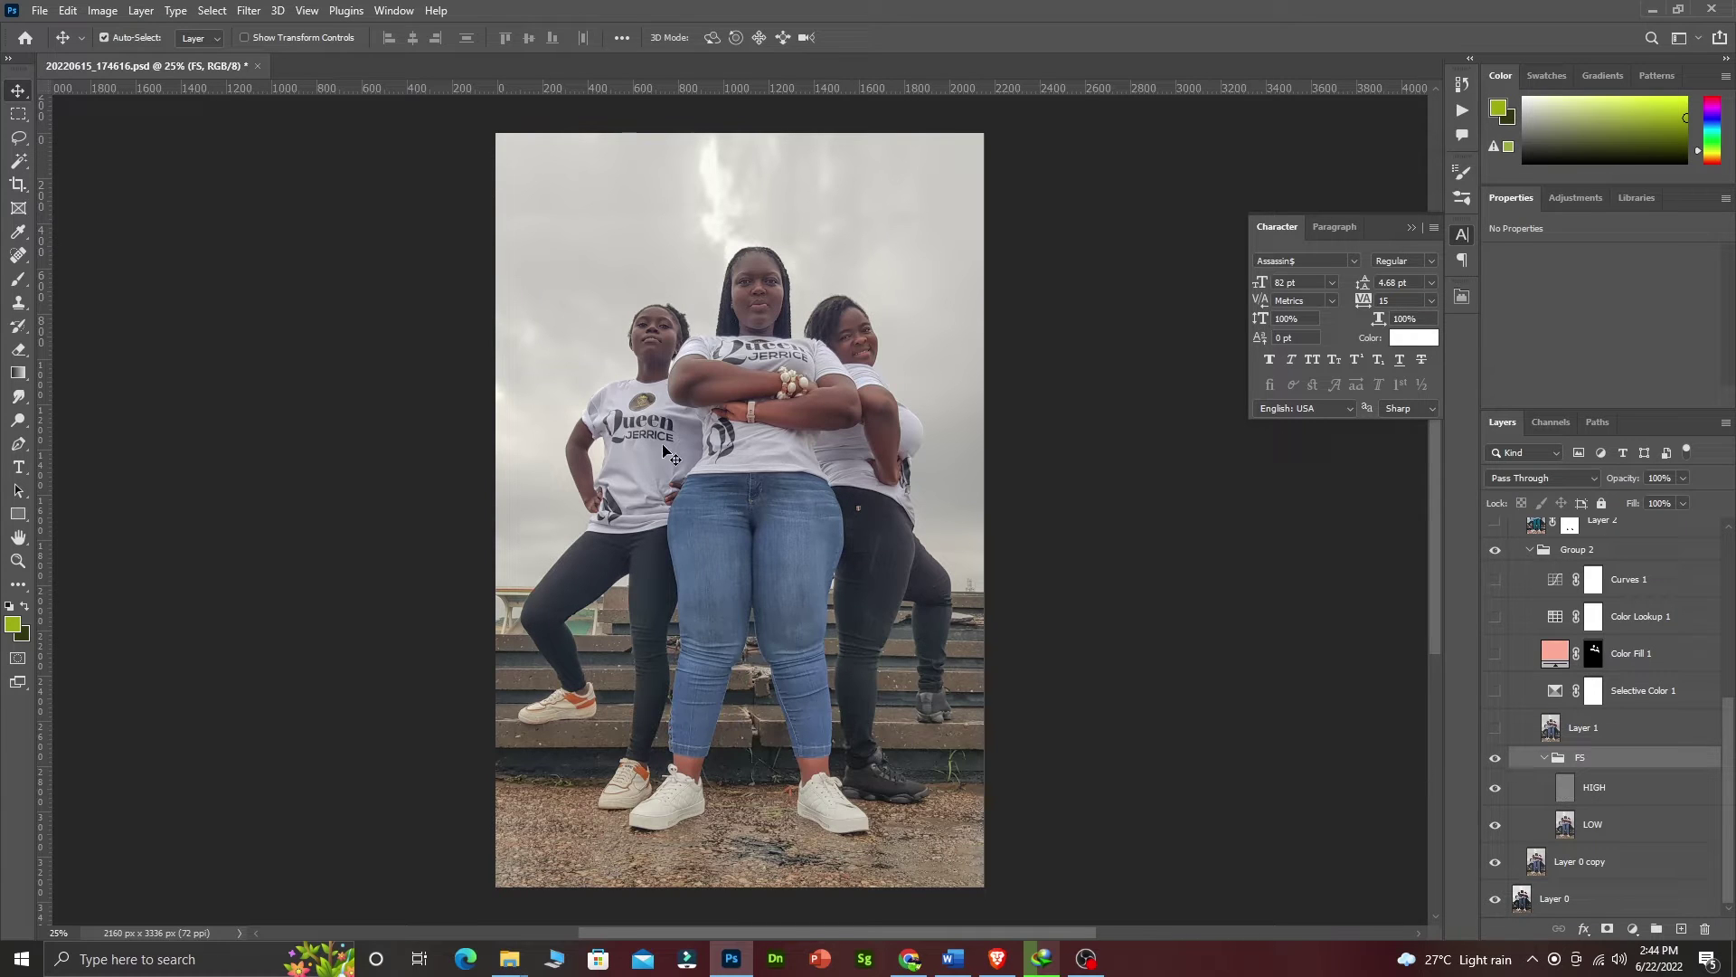
- Toggle the FS group off and back on to compare its effect
left_click(1495, 760)
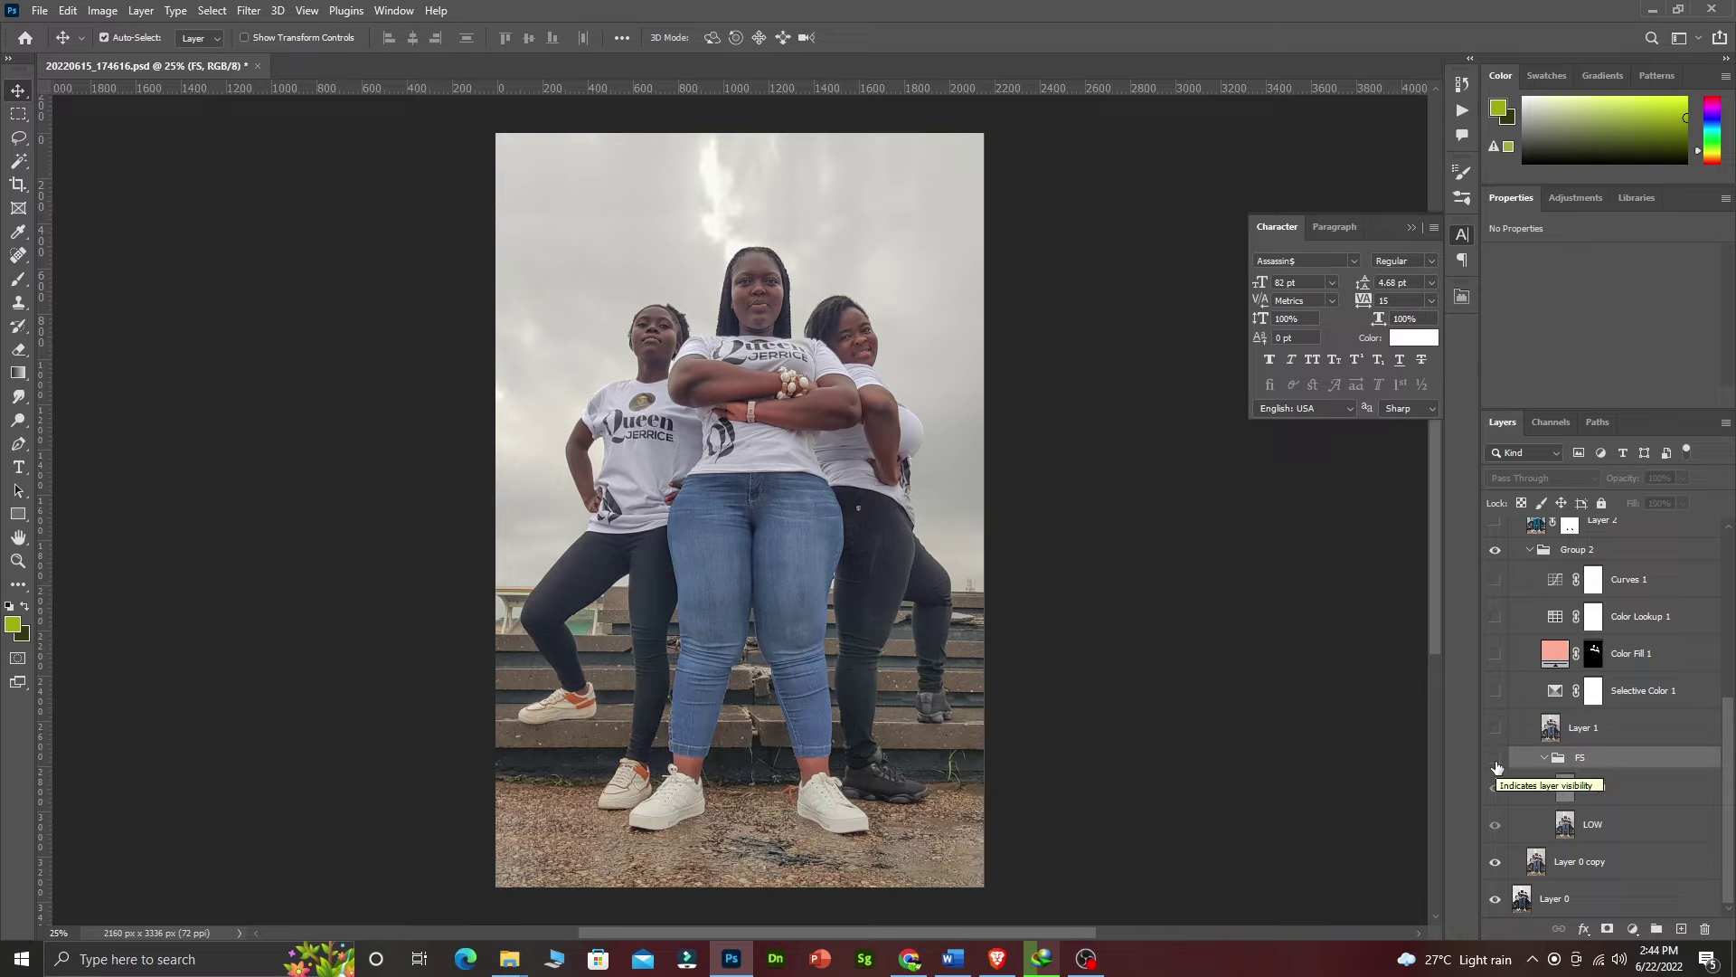
left_click(1495, 762)
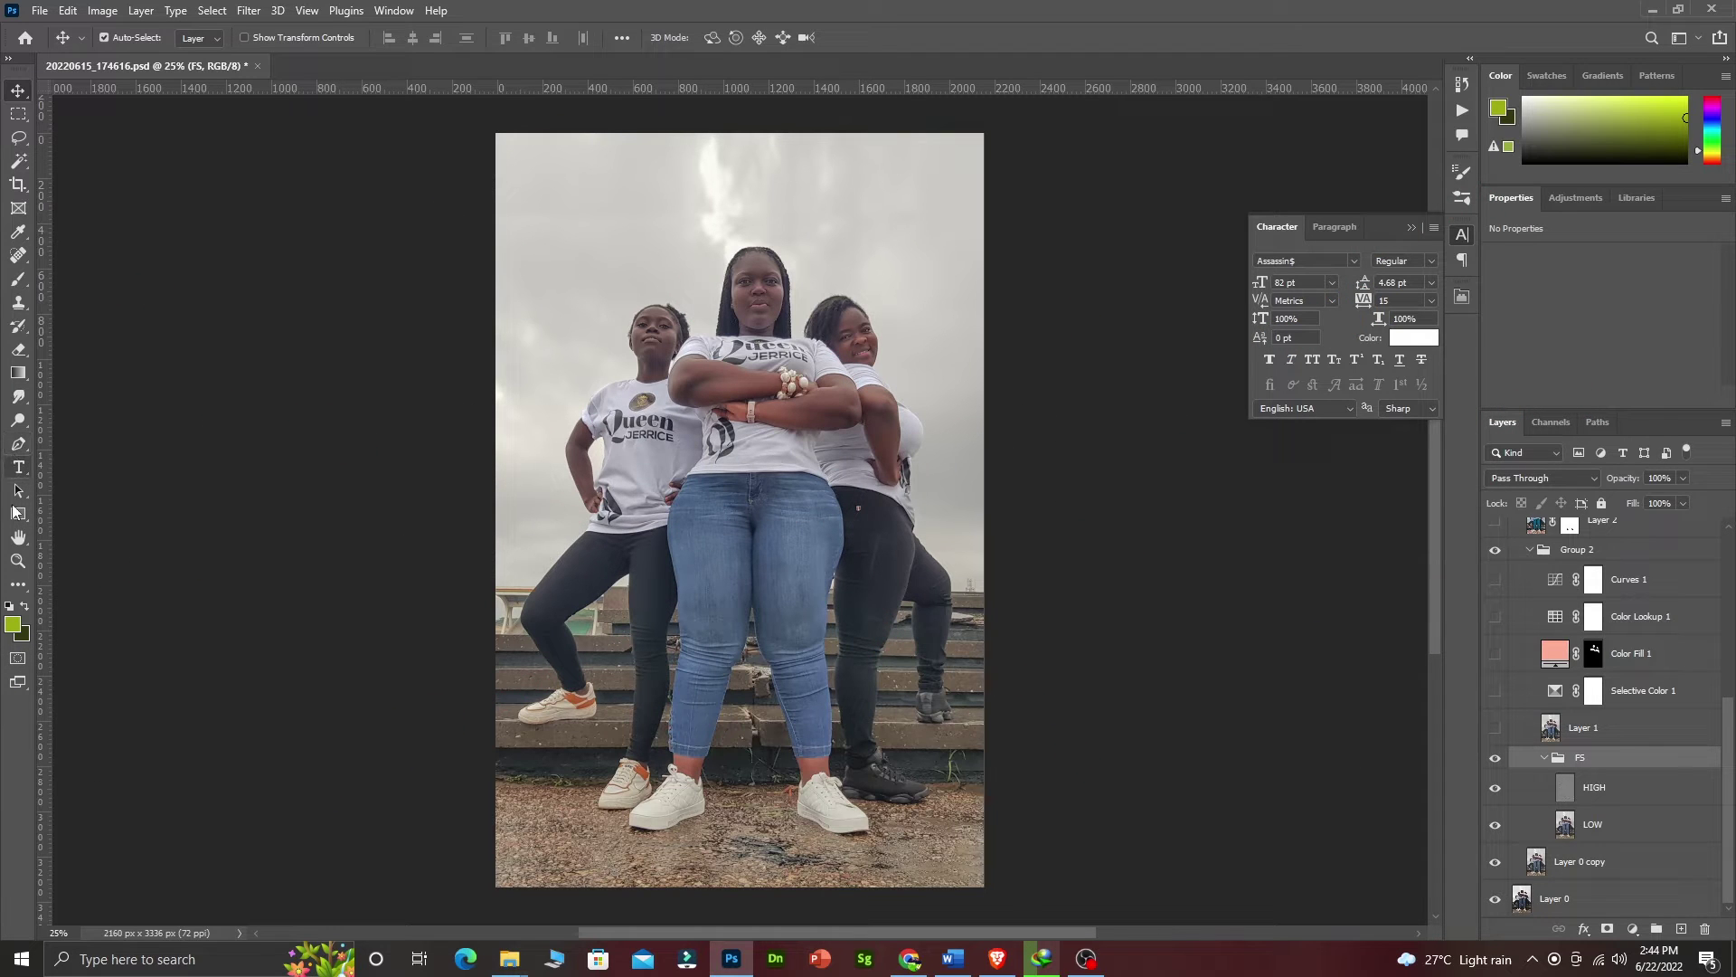
left_click(18, 561)
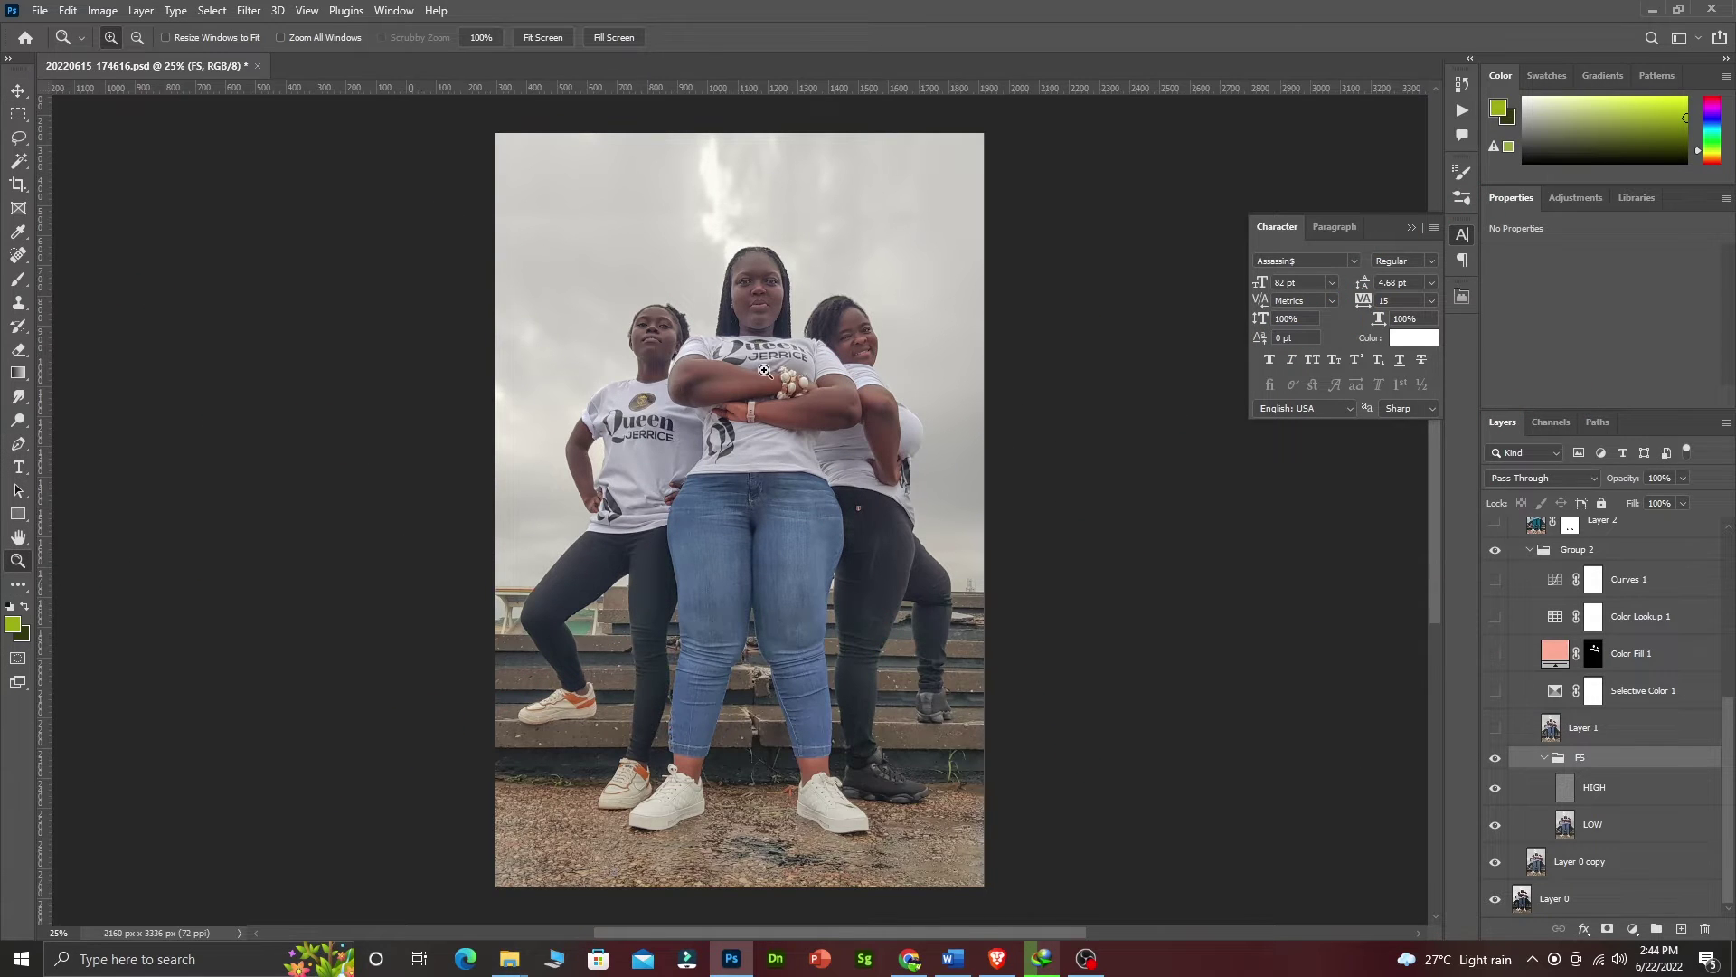
- Zoom in around the women's bracelet and toggle FS twice to compare
left_click(798, 374)
left_click(798, 373)
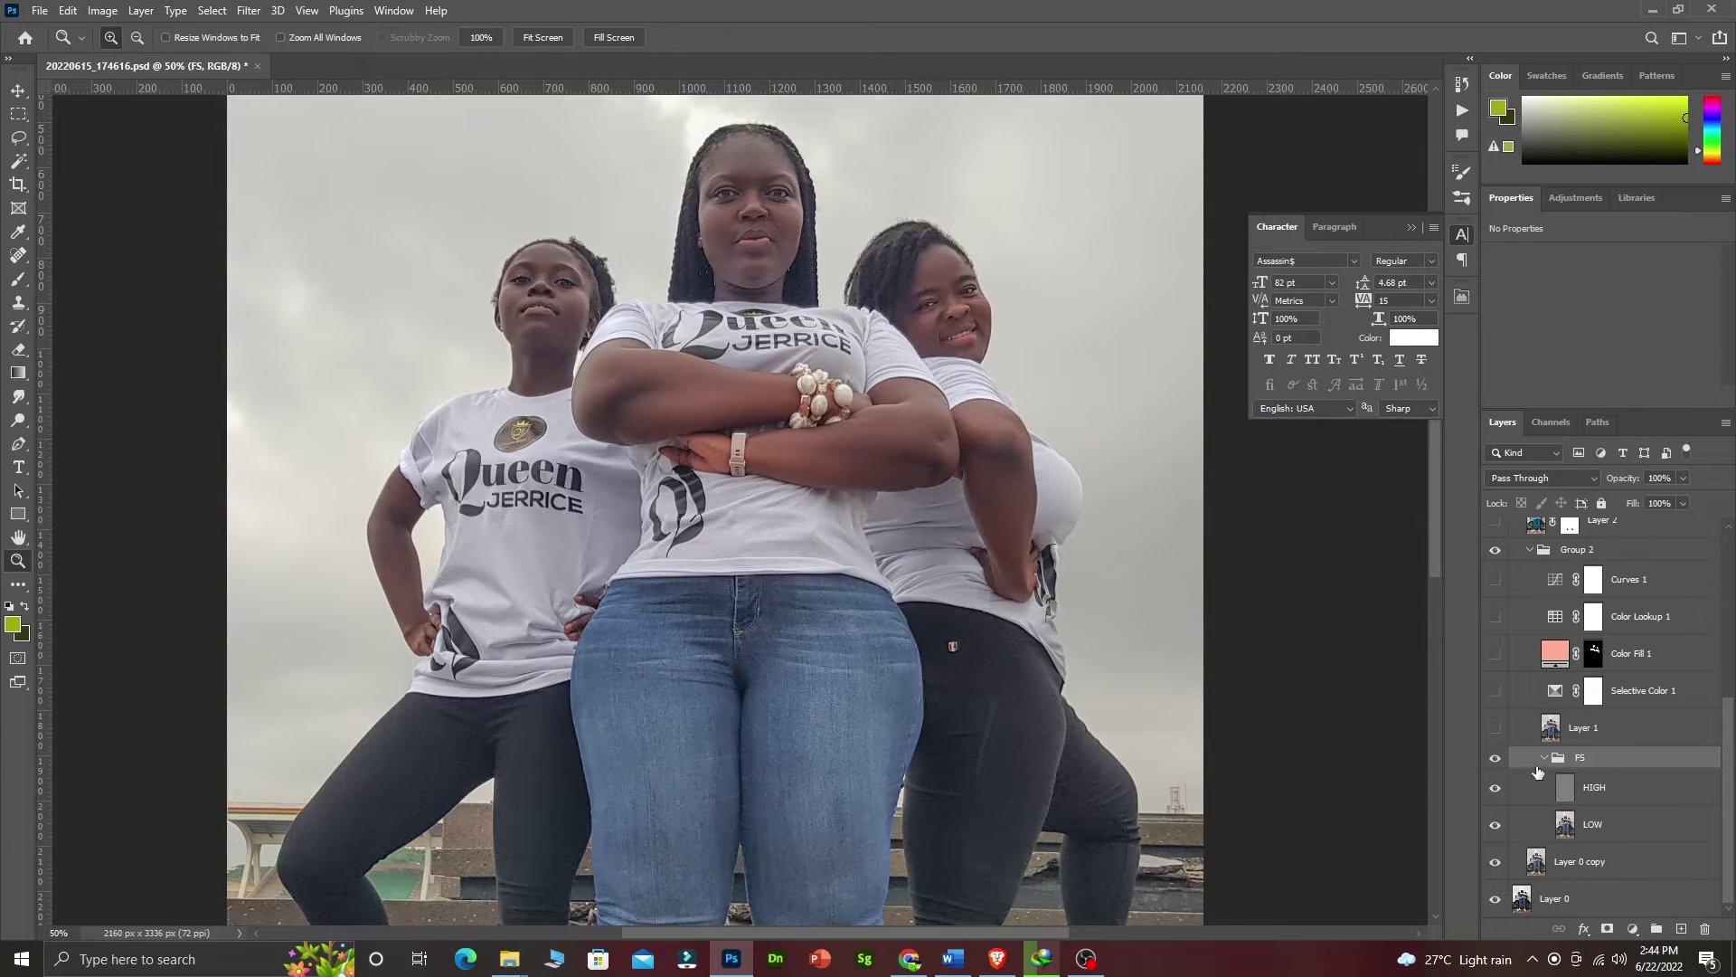
left_click(1496, 759)
left_click(1497, 759)
left_click(1497, 759)
left_click(1497, 760)
- Collapse FS and enable Selective Color 1, showing Reds: Cyan -27, Magenta +6, Yellow +40
left_click(1544, 757)
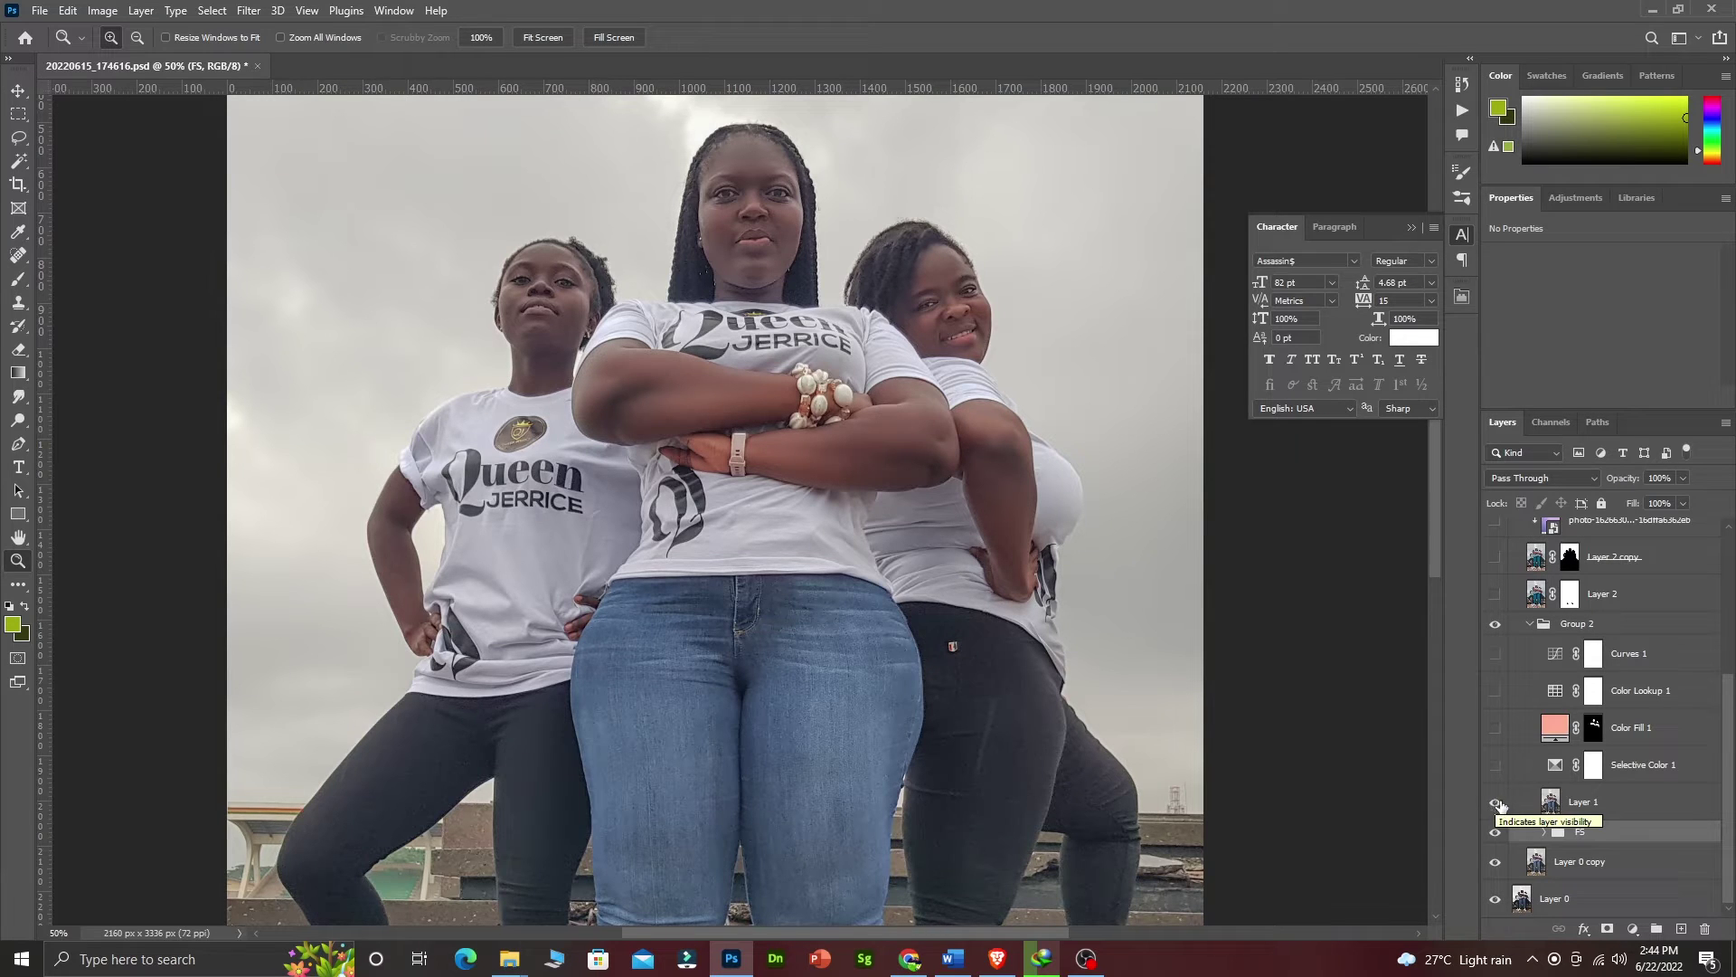
left_click(1496, 765)
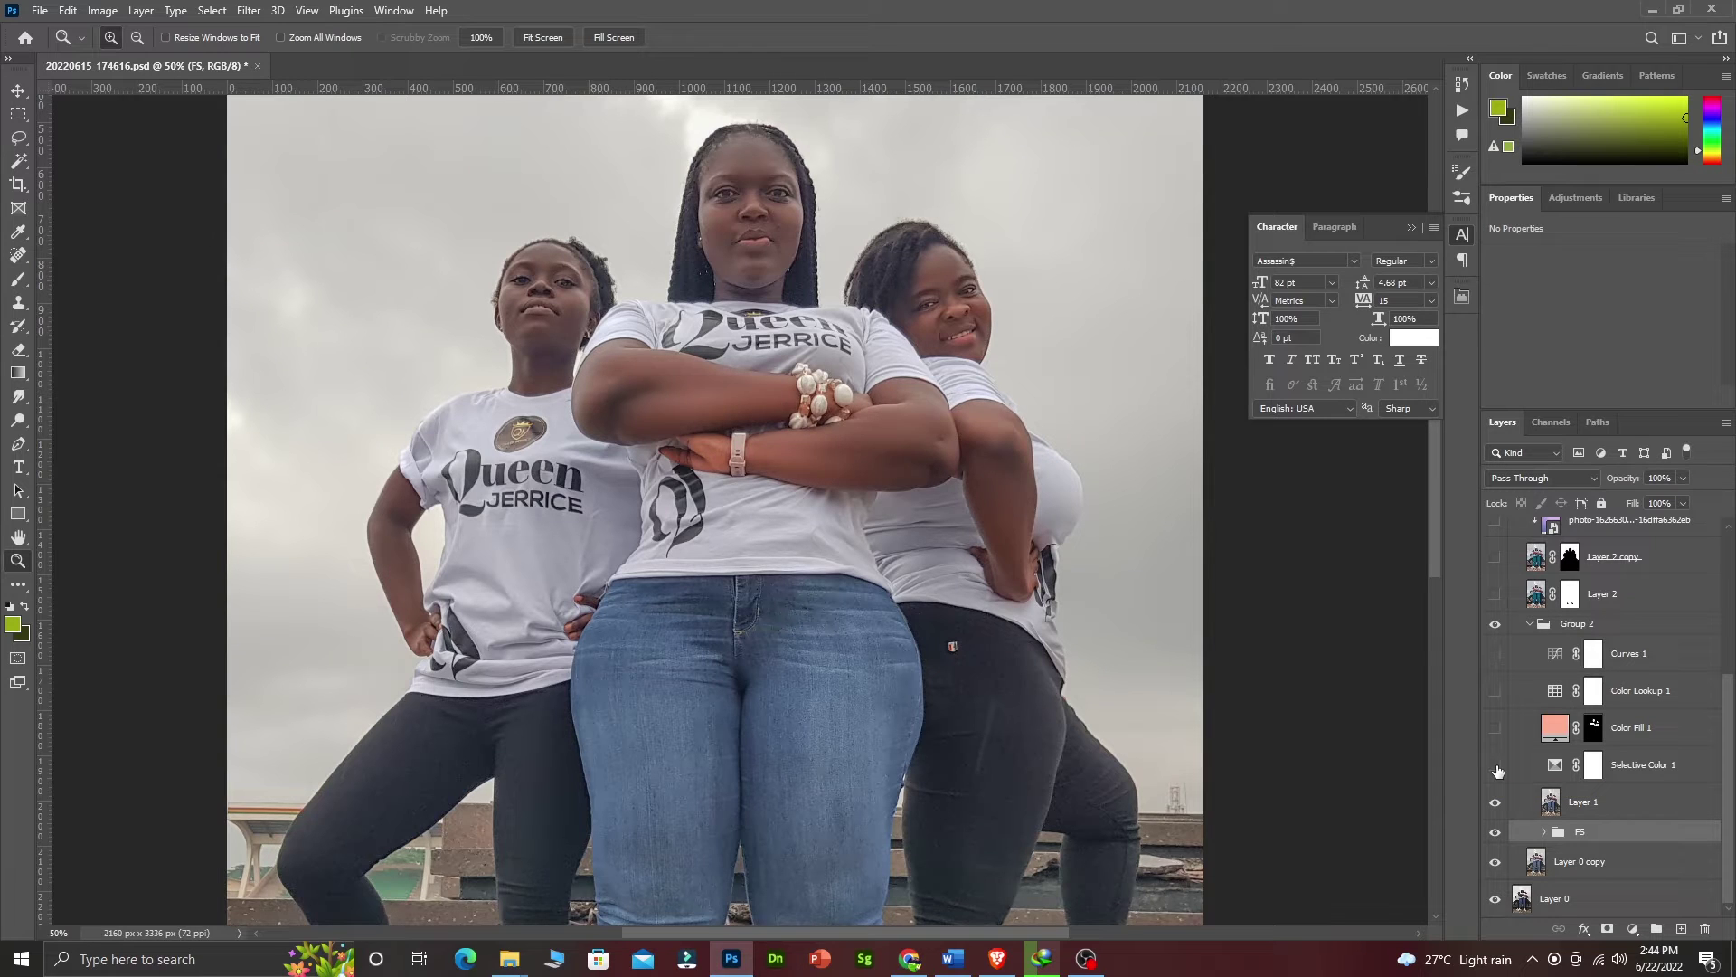
left_click(1556, 766)
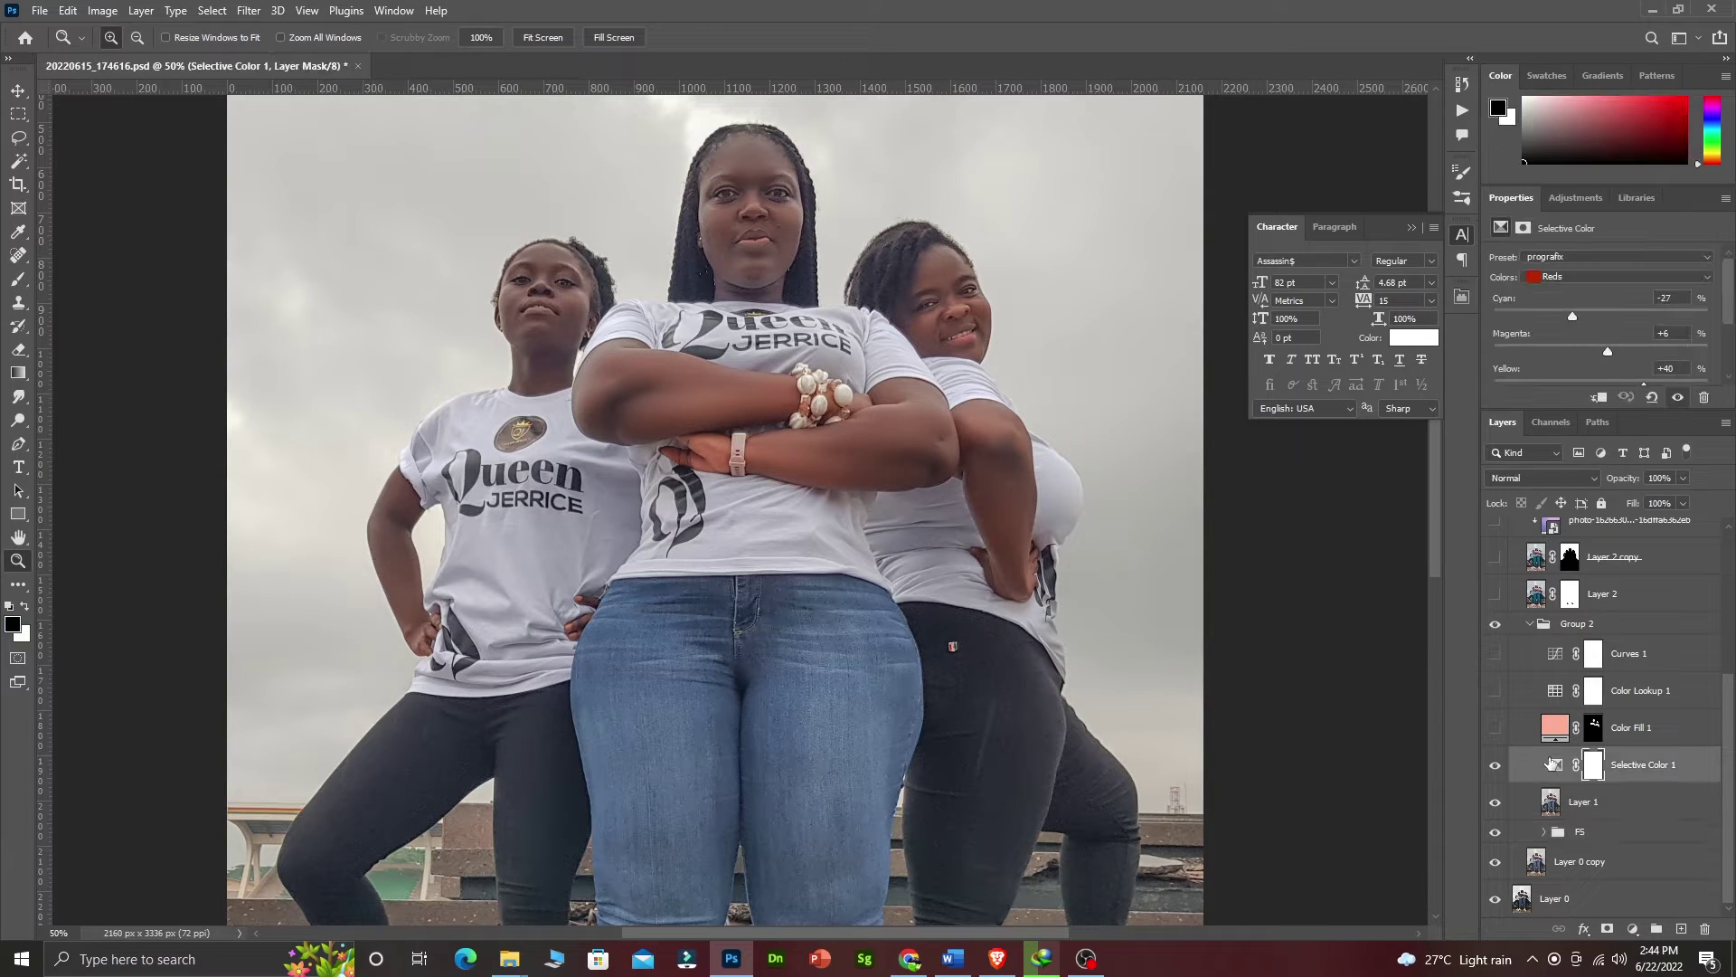
- Review the Selective Color values for Yellows and Greens, then return to Reds
left_click(1578, 264)
left_click(1578, 262)
left_click(1573, 280)
left_click(1575, 282)
scroll(1719, 305, "down", 1)
left_click(1571, 258)
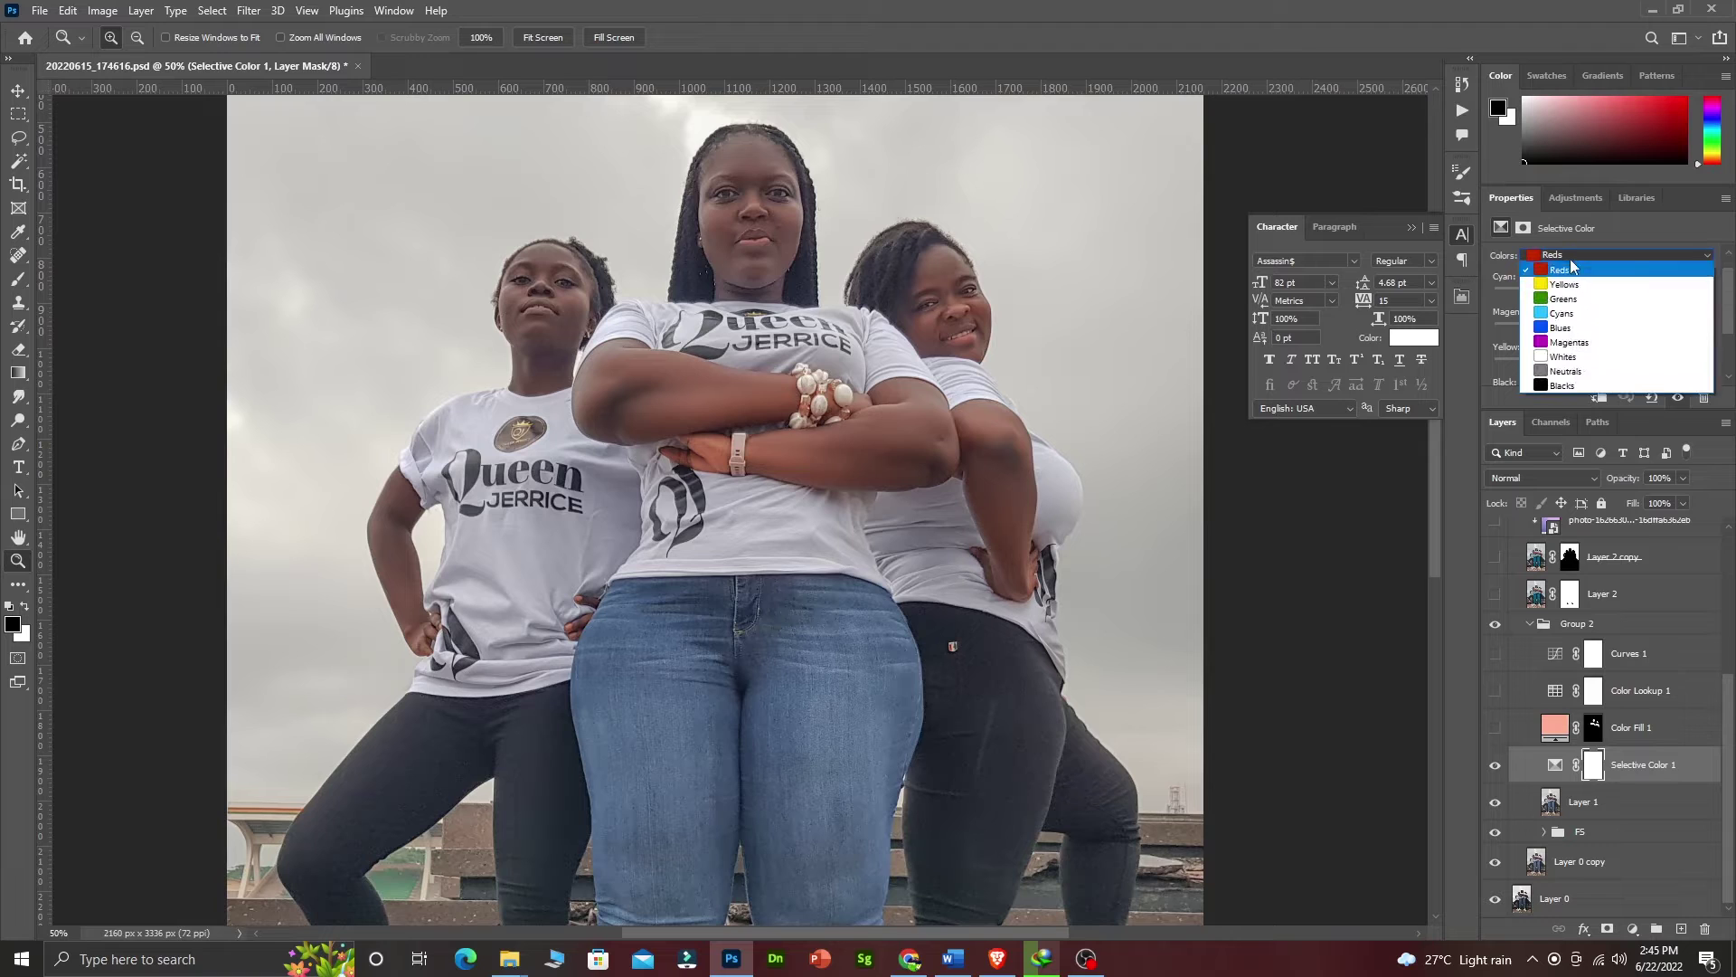
left_click(1567, 285)
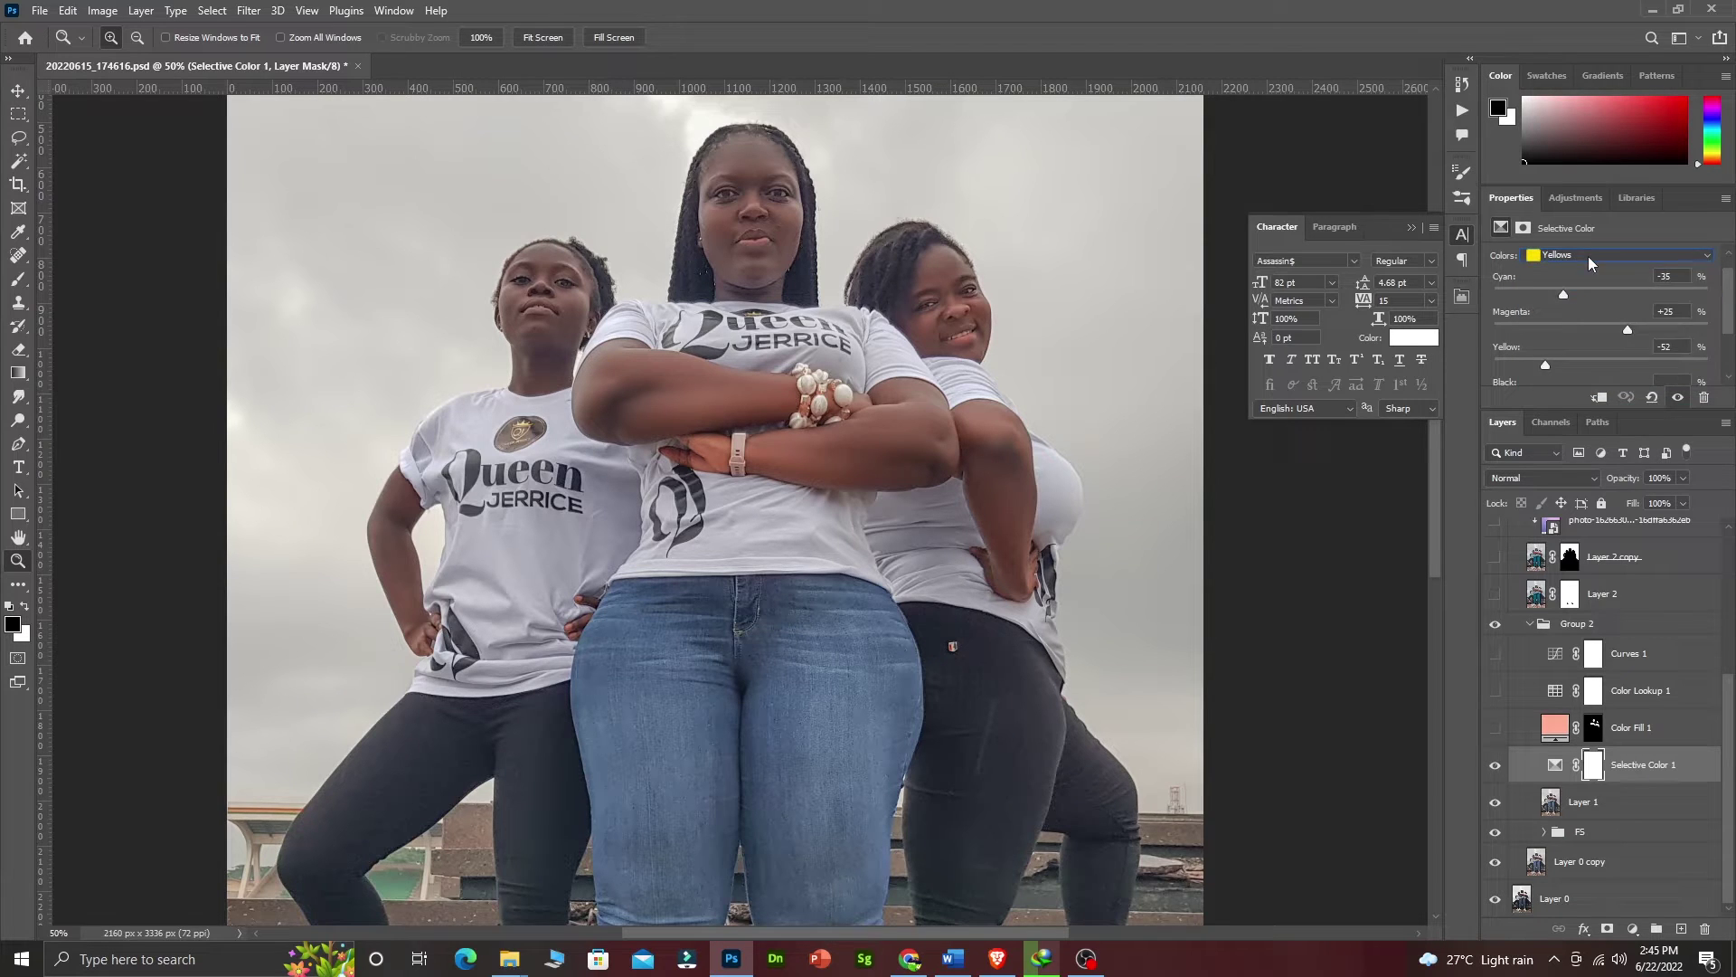
left_click(1590, 258)
left_click(1589, 295)
left_click(1618, 256)
left_click(1578, 266)
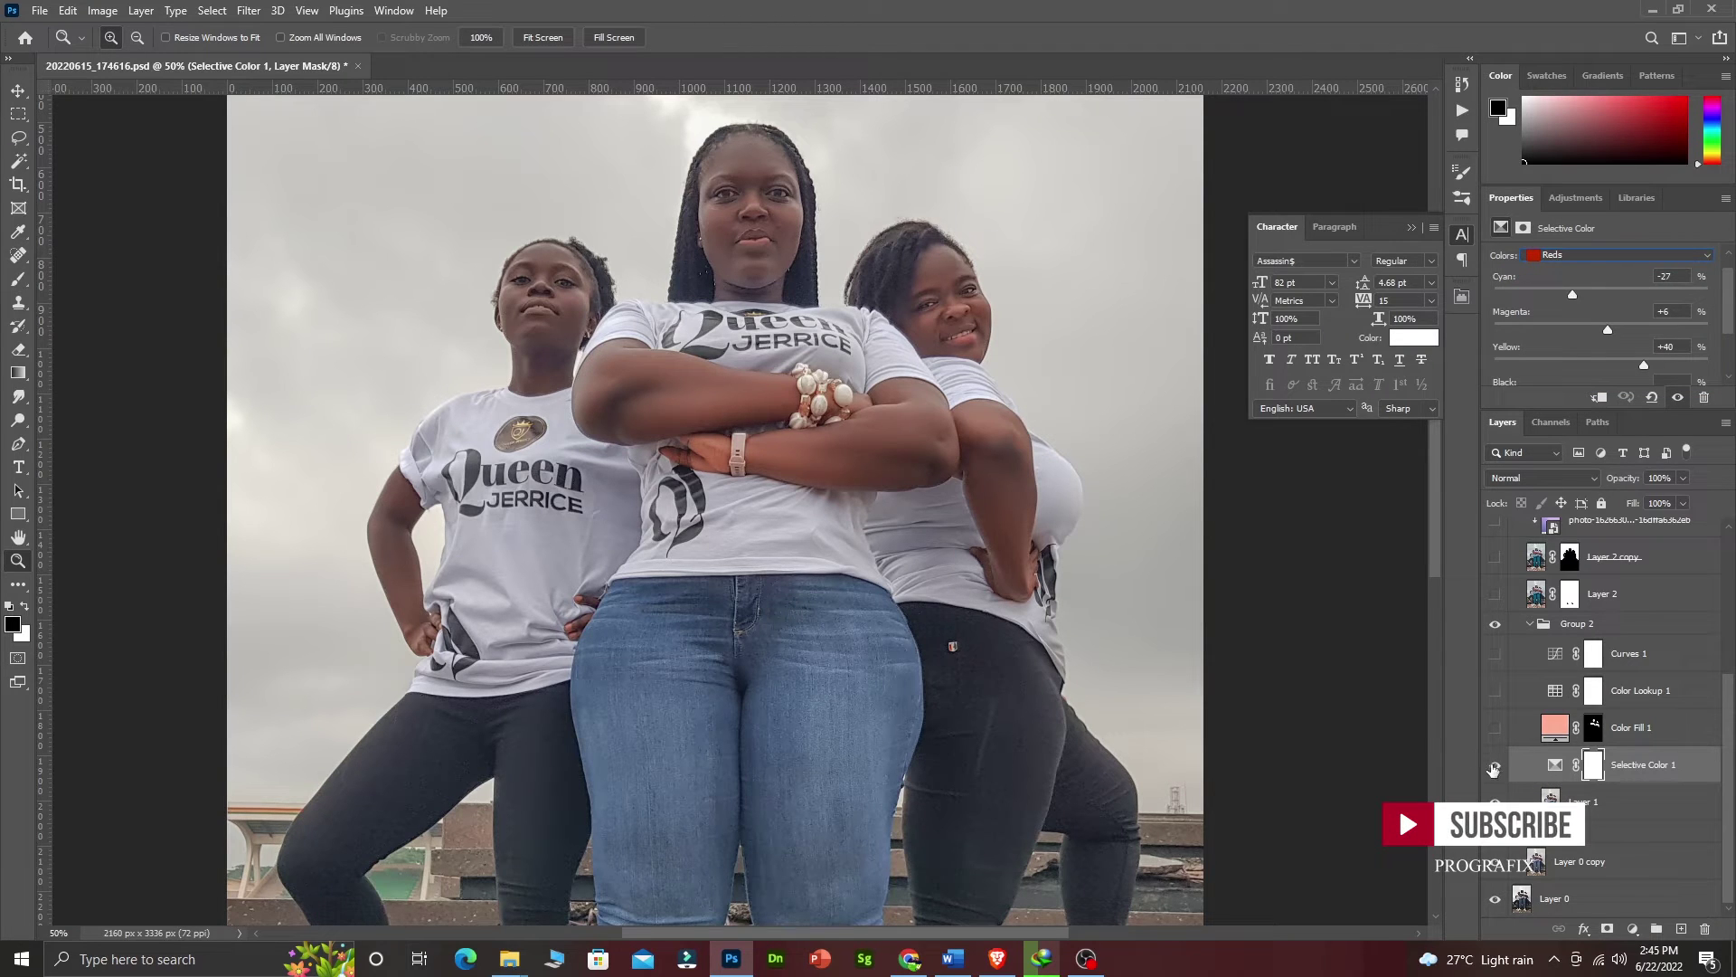
- Turn on Color Fill 1 and Color Lookup 1, showing its 3D LUT at 29% opacity
left_click(1496, 740)
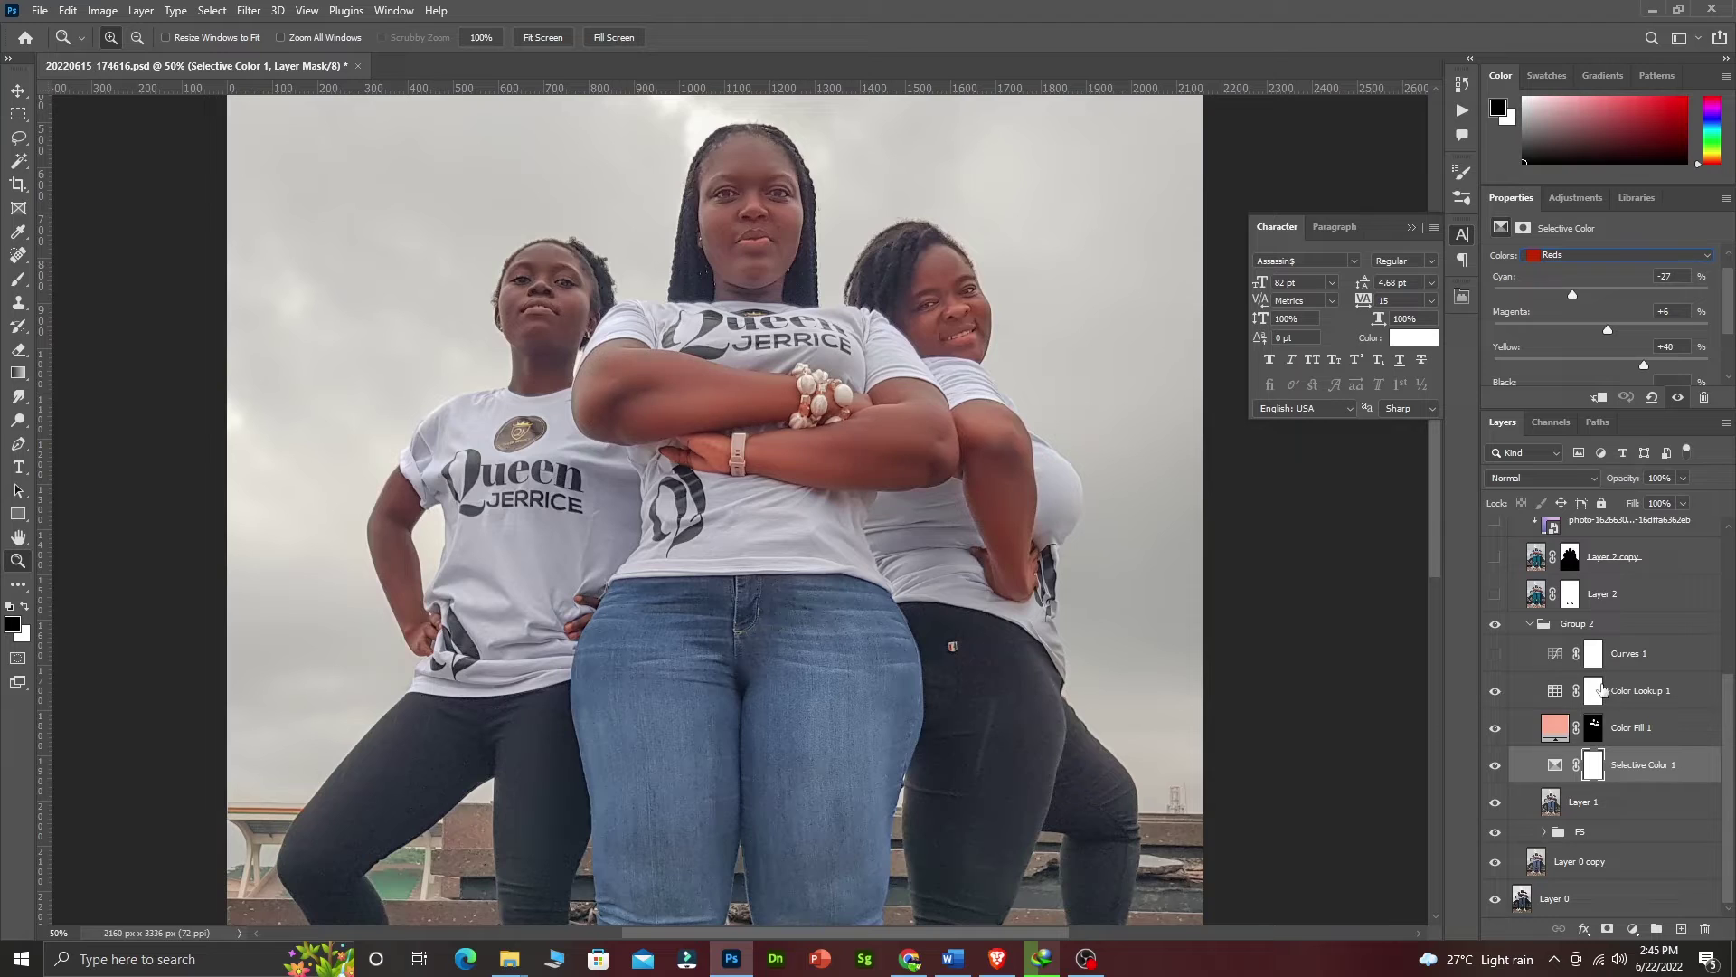
left_click(1626, 697)
left_click(1557, 693)
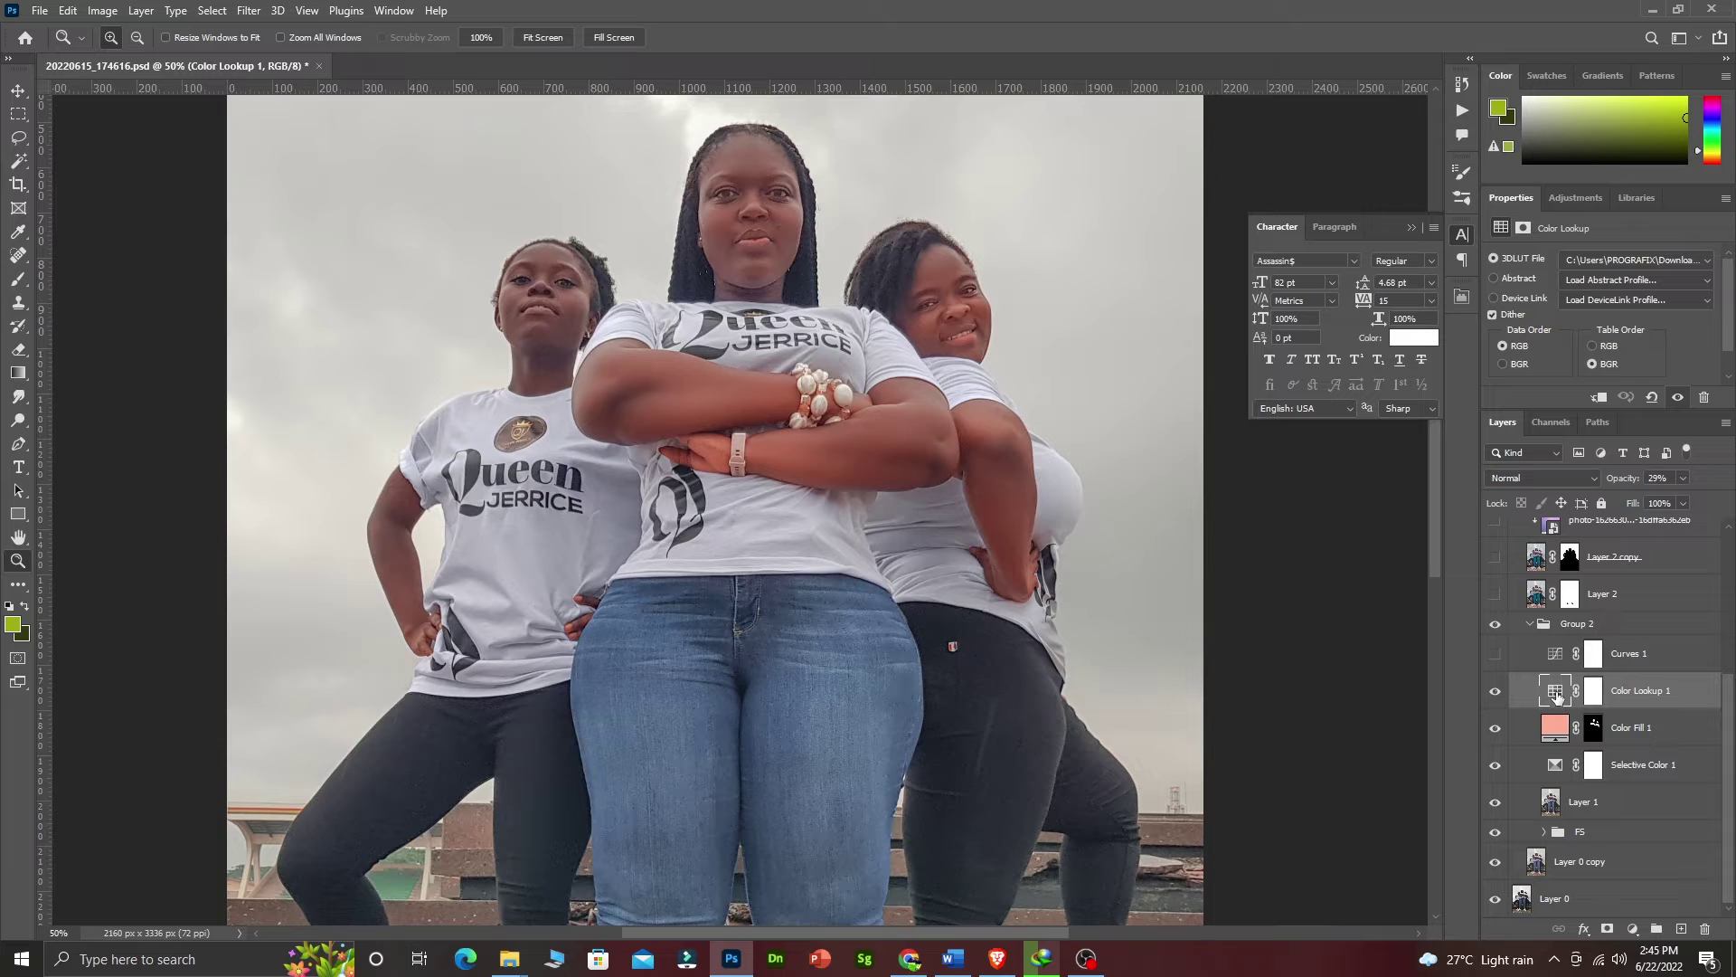
- Keep the Light SkinTone LUTs.CUBE lookup, switch on Curves 1, and collapse Group 2
left_click(1618, 269)
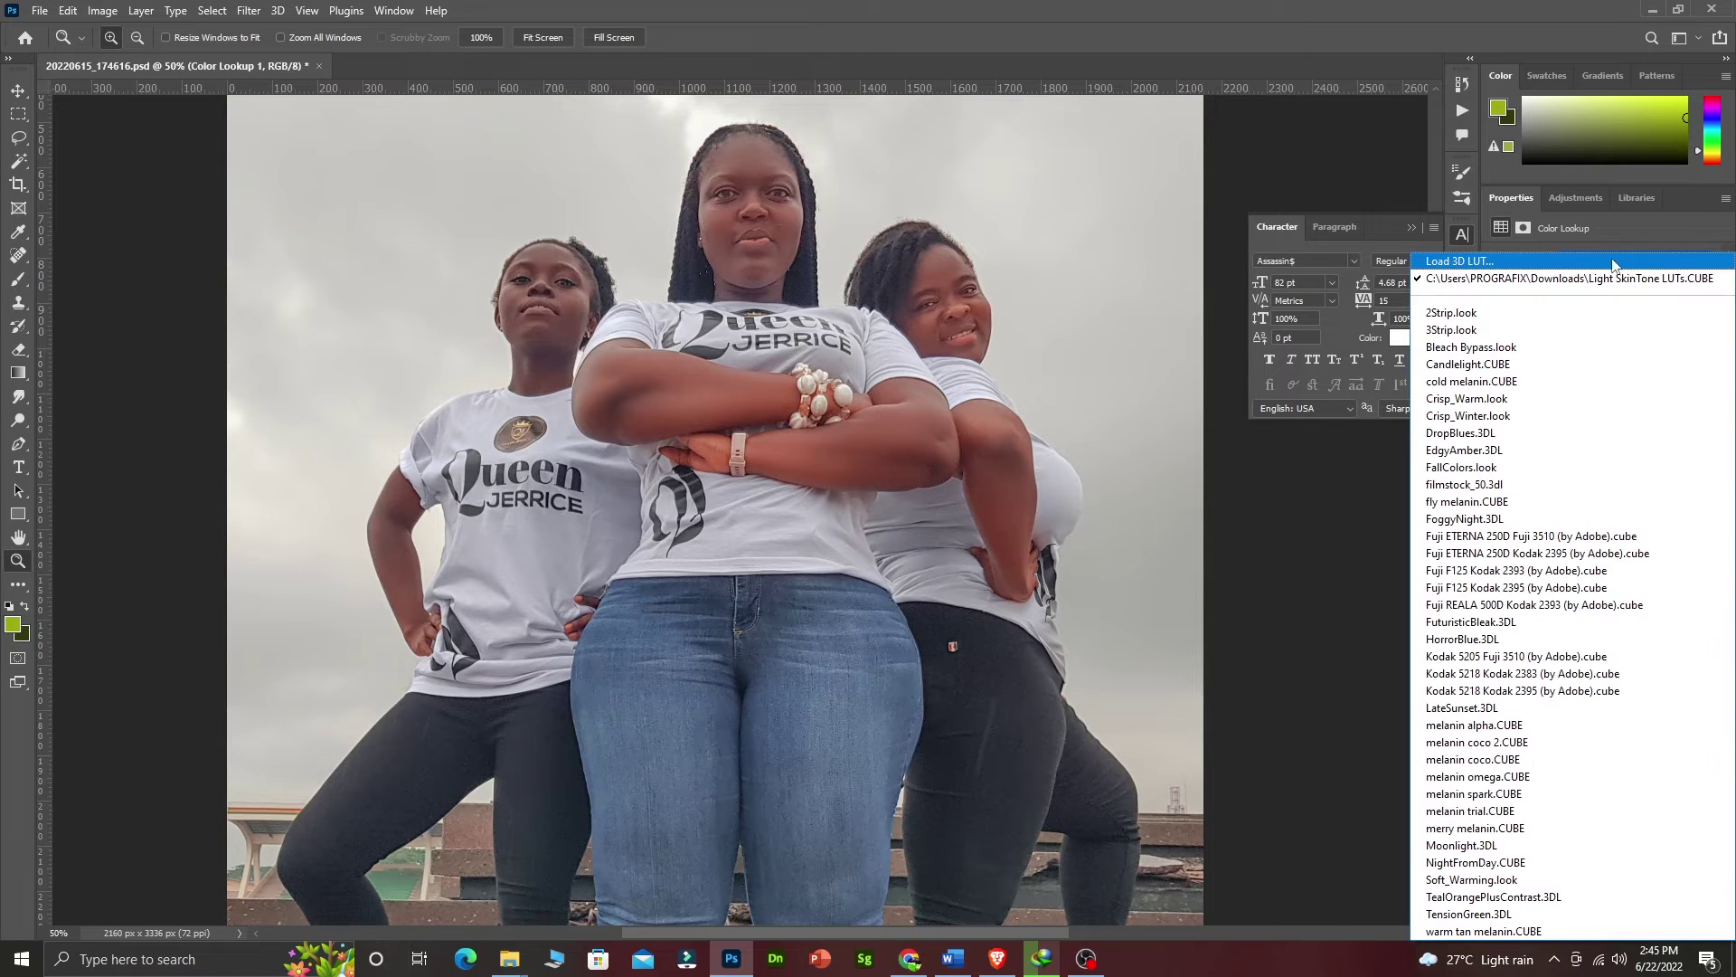
left_click(1646, 280)
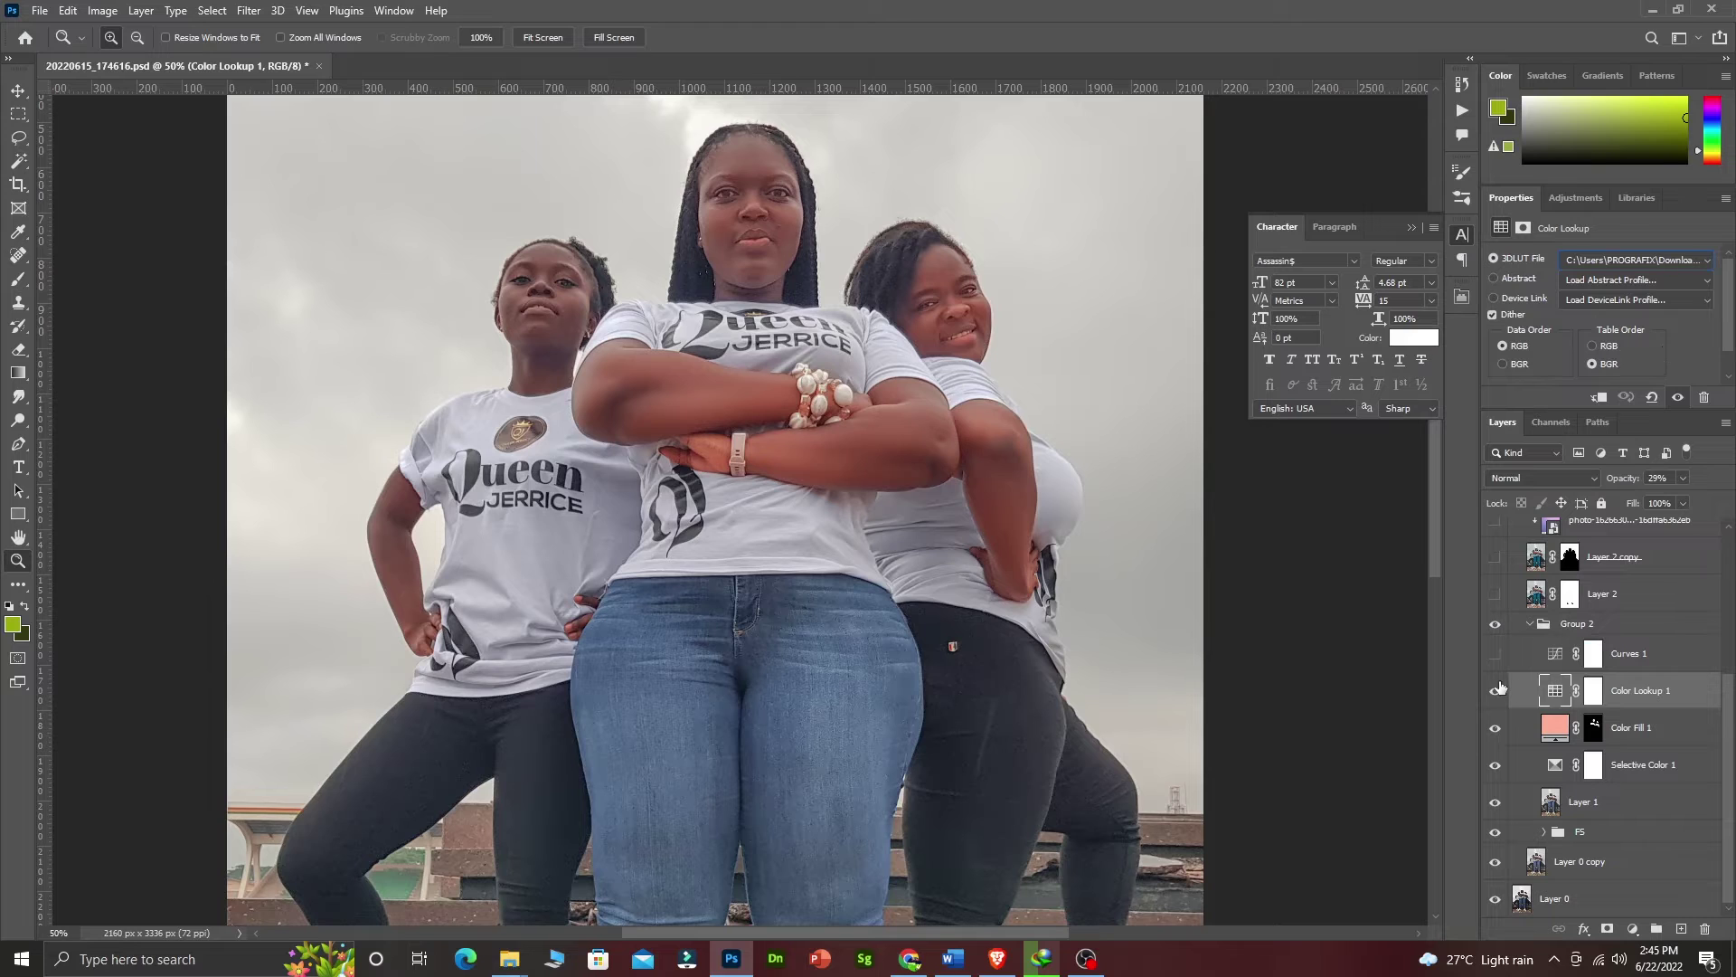
left_click(1525, 665)
left_click(1496, 655)
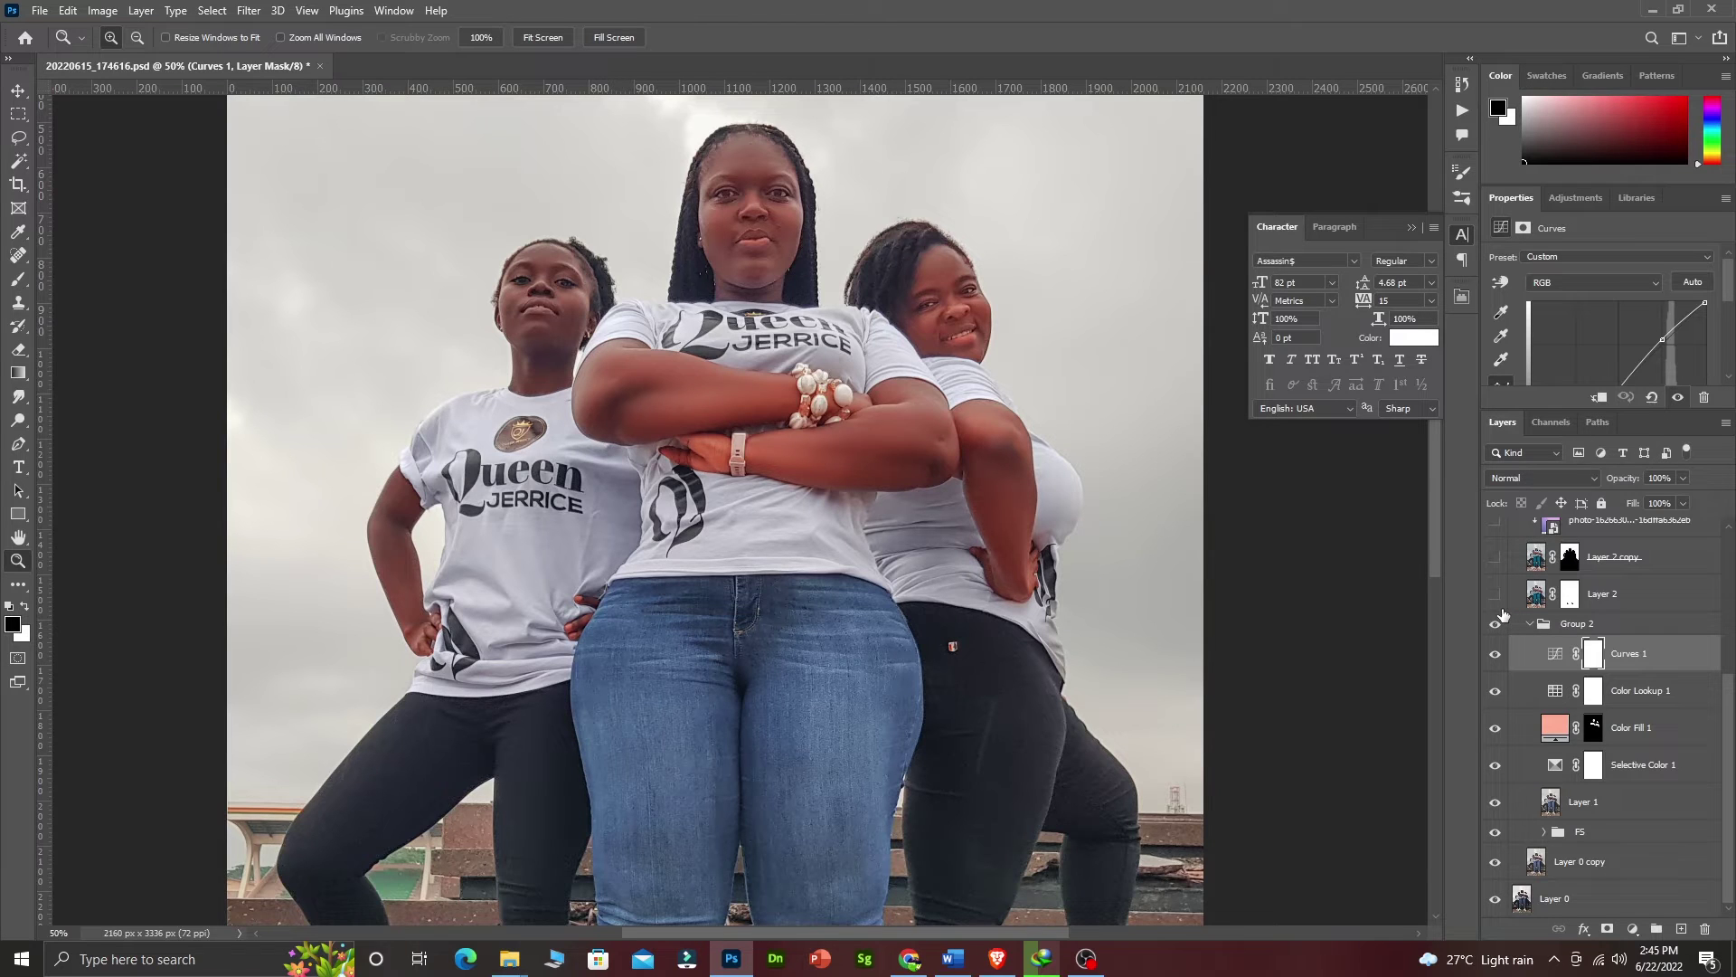
left_click(1530, 624)
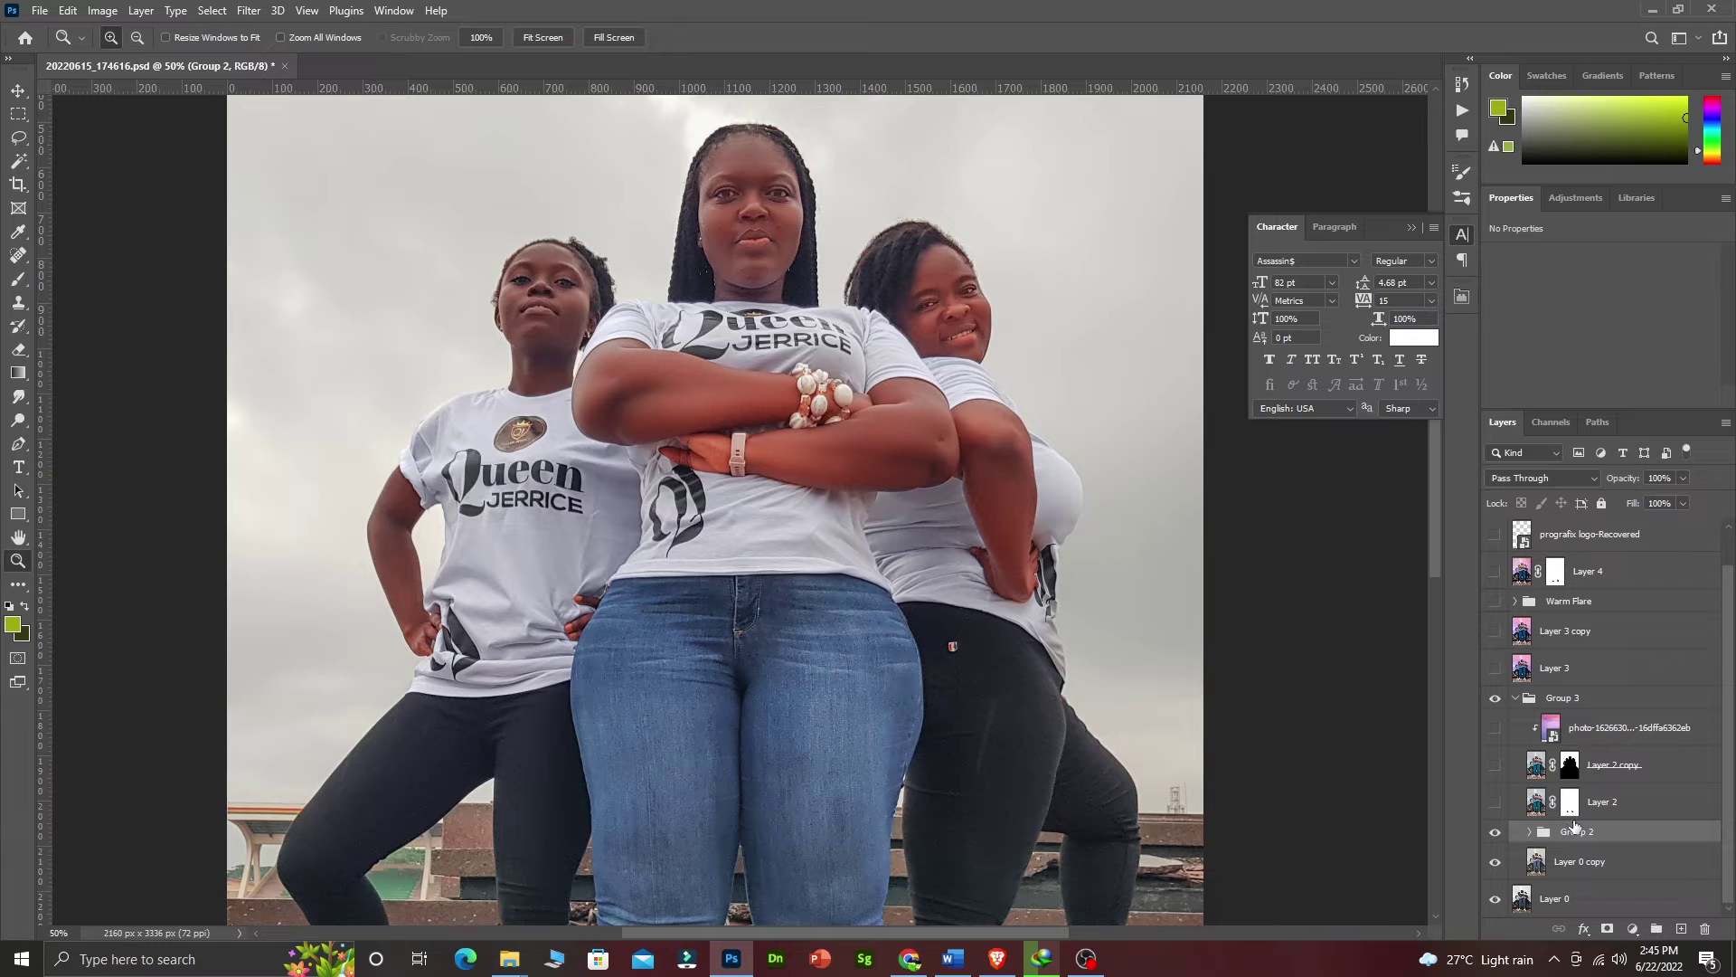
- Turn on and select Layer 2 for a cooler, bluish colour grade
left_click(1529, 831)
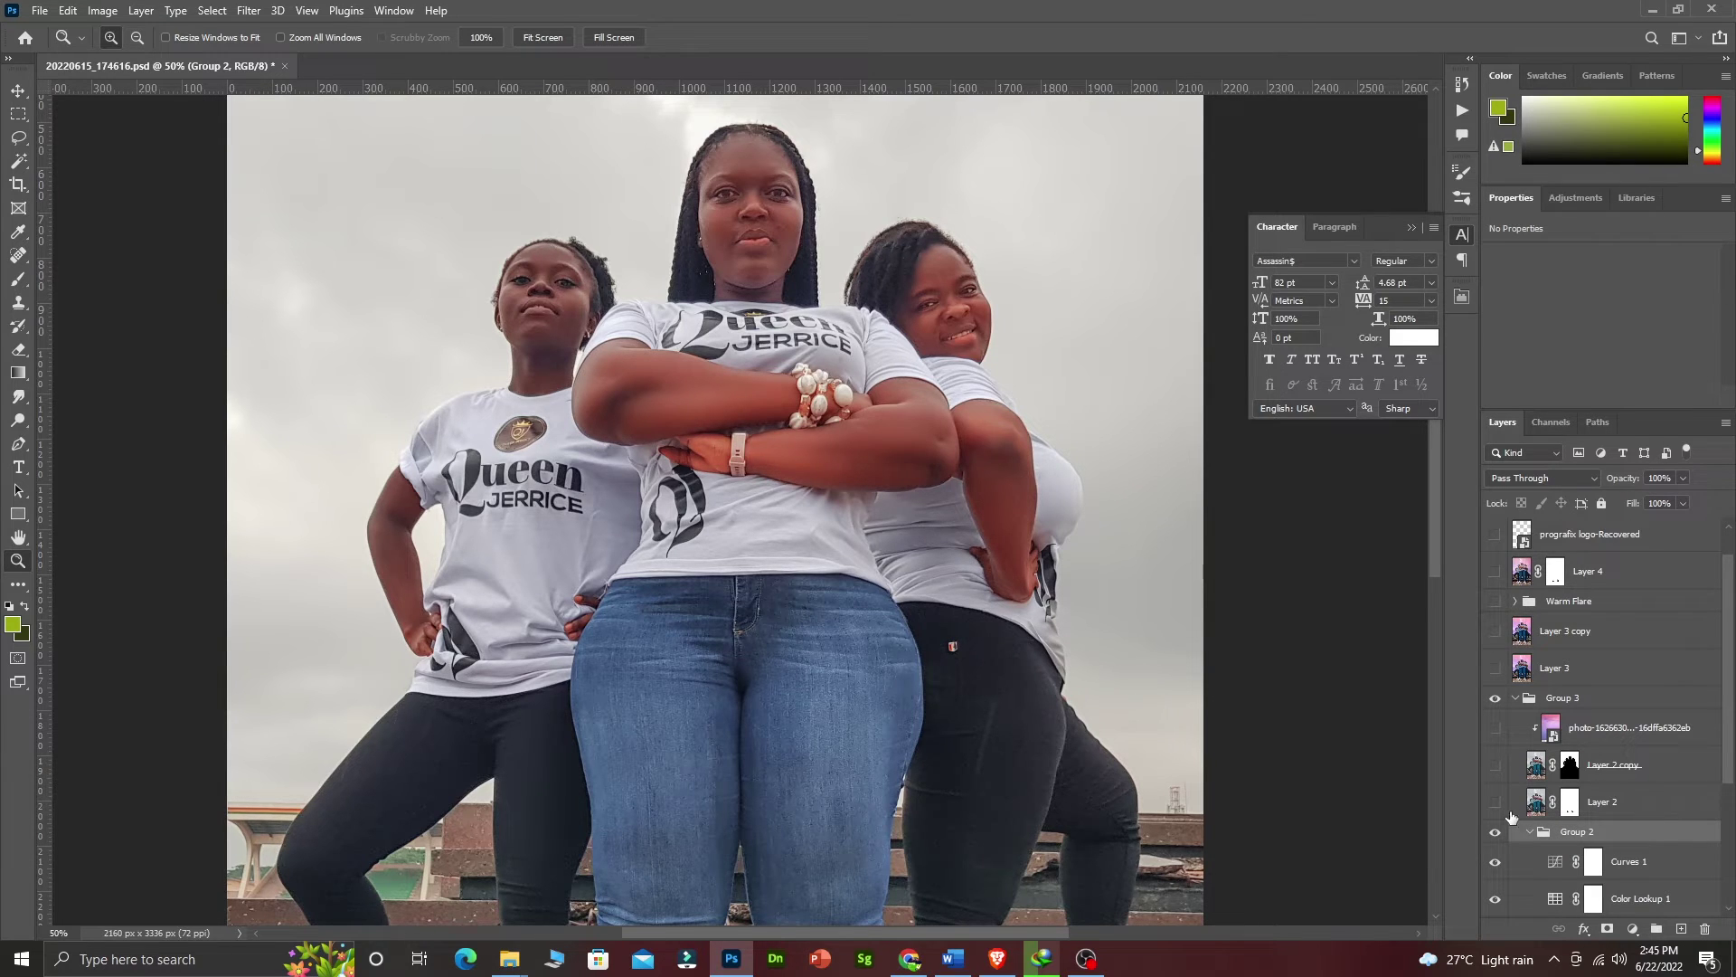
left_click(1495, 804)
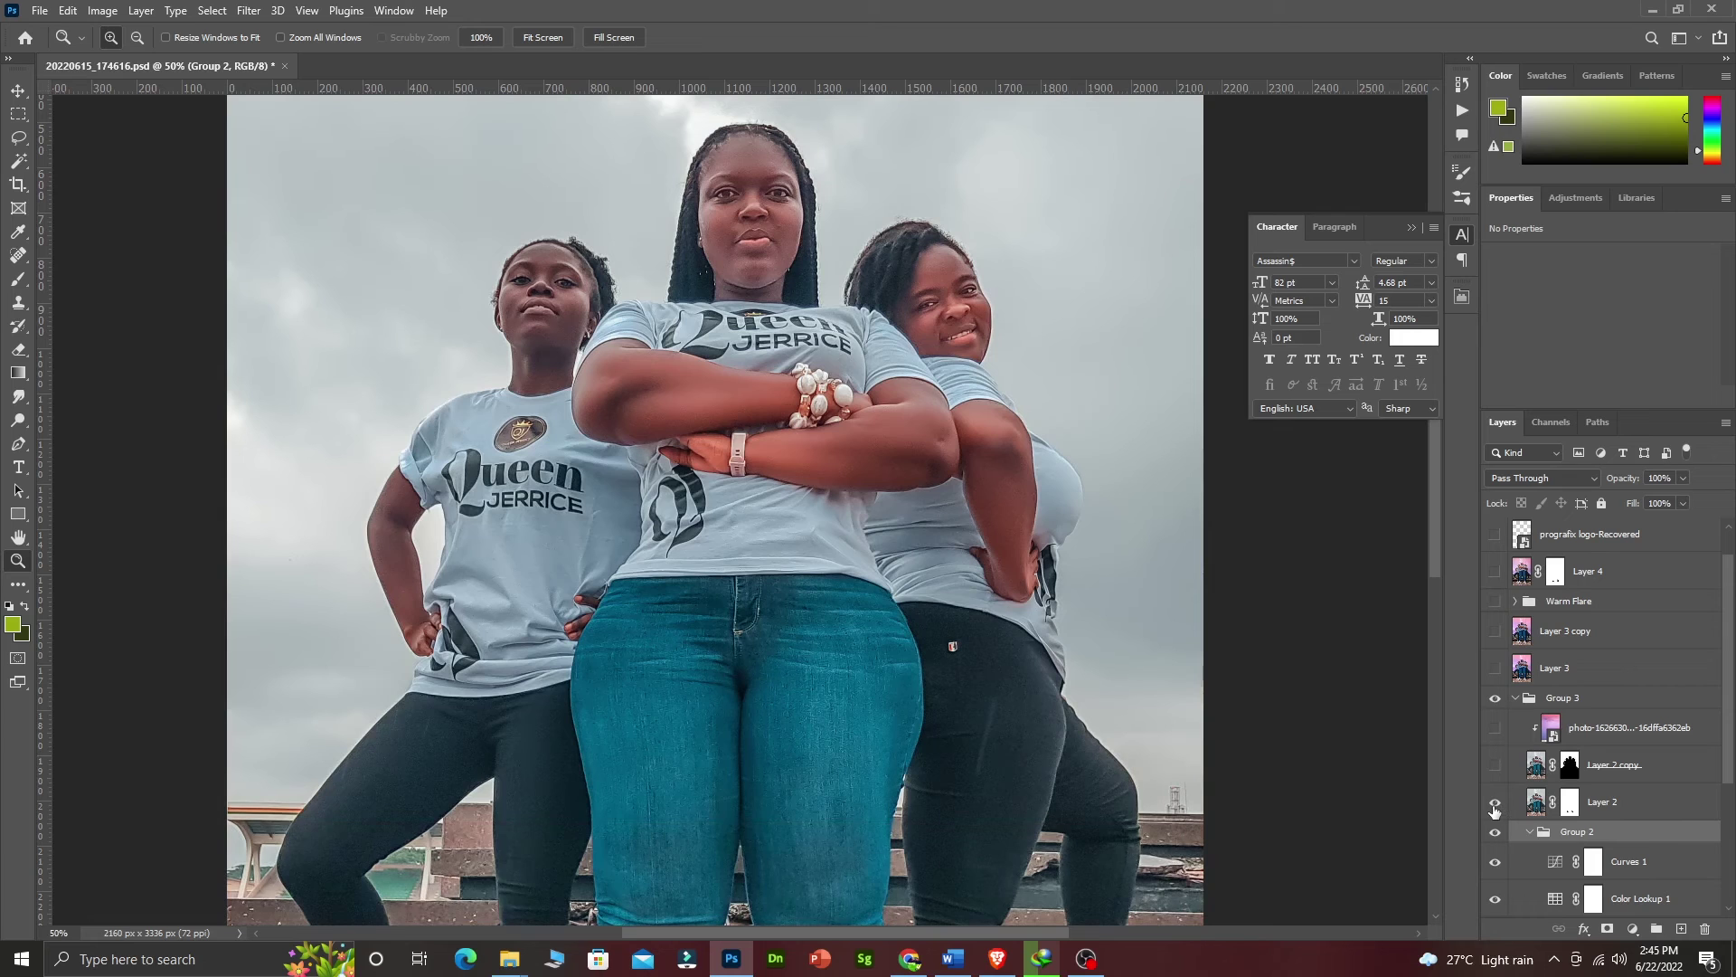
left_click(1618, 813)
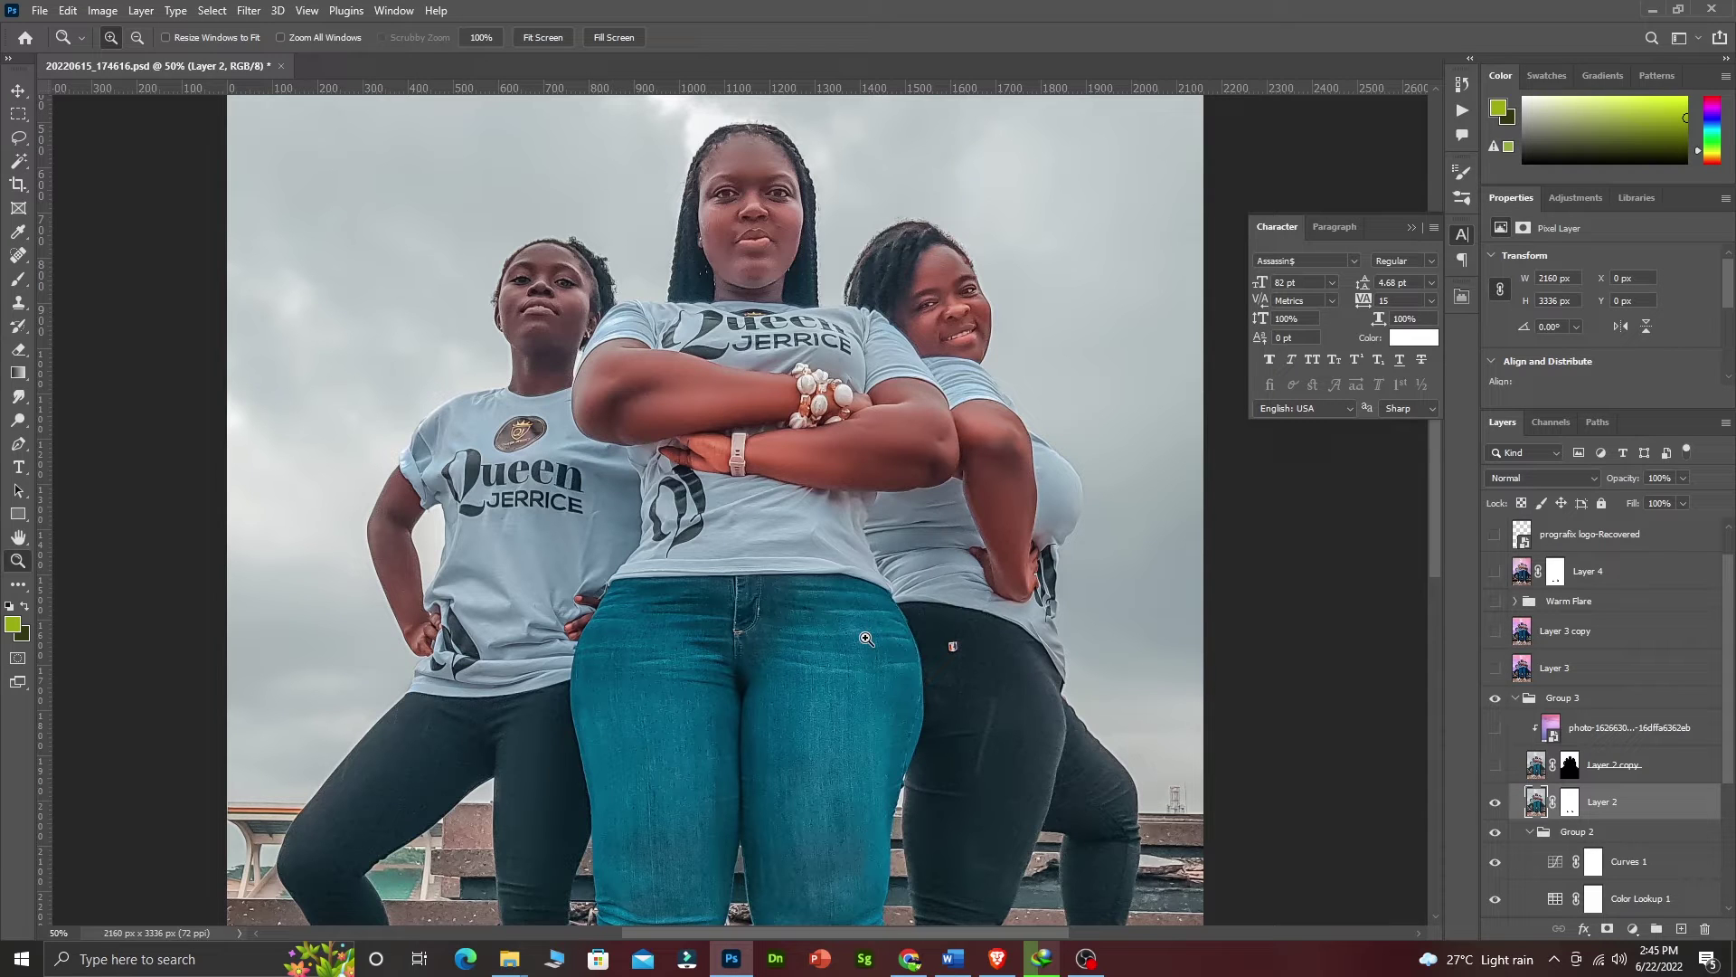
- Zoom out to 25% to see the whole photo
key("alt")
left_click(732, 347, "alt")
left_click(733, 345, "alt")
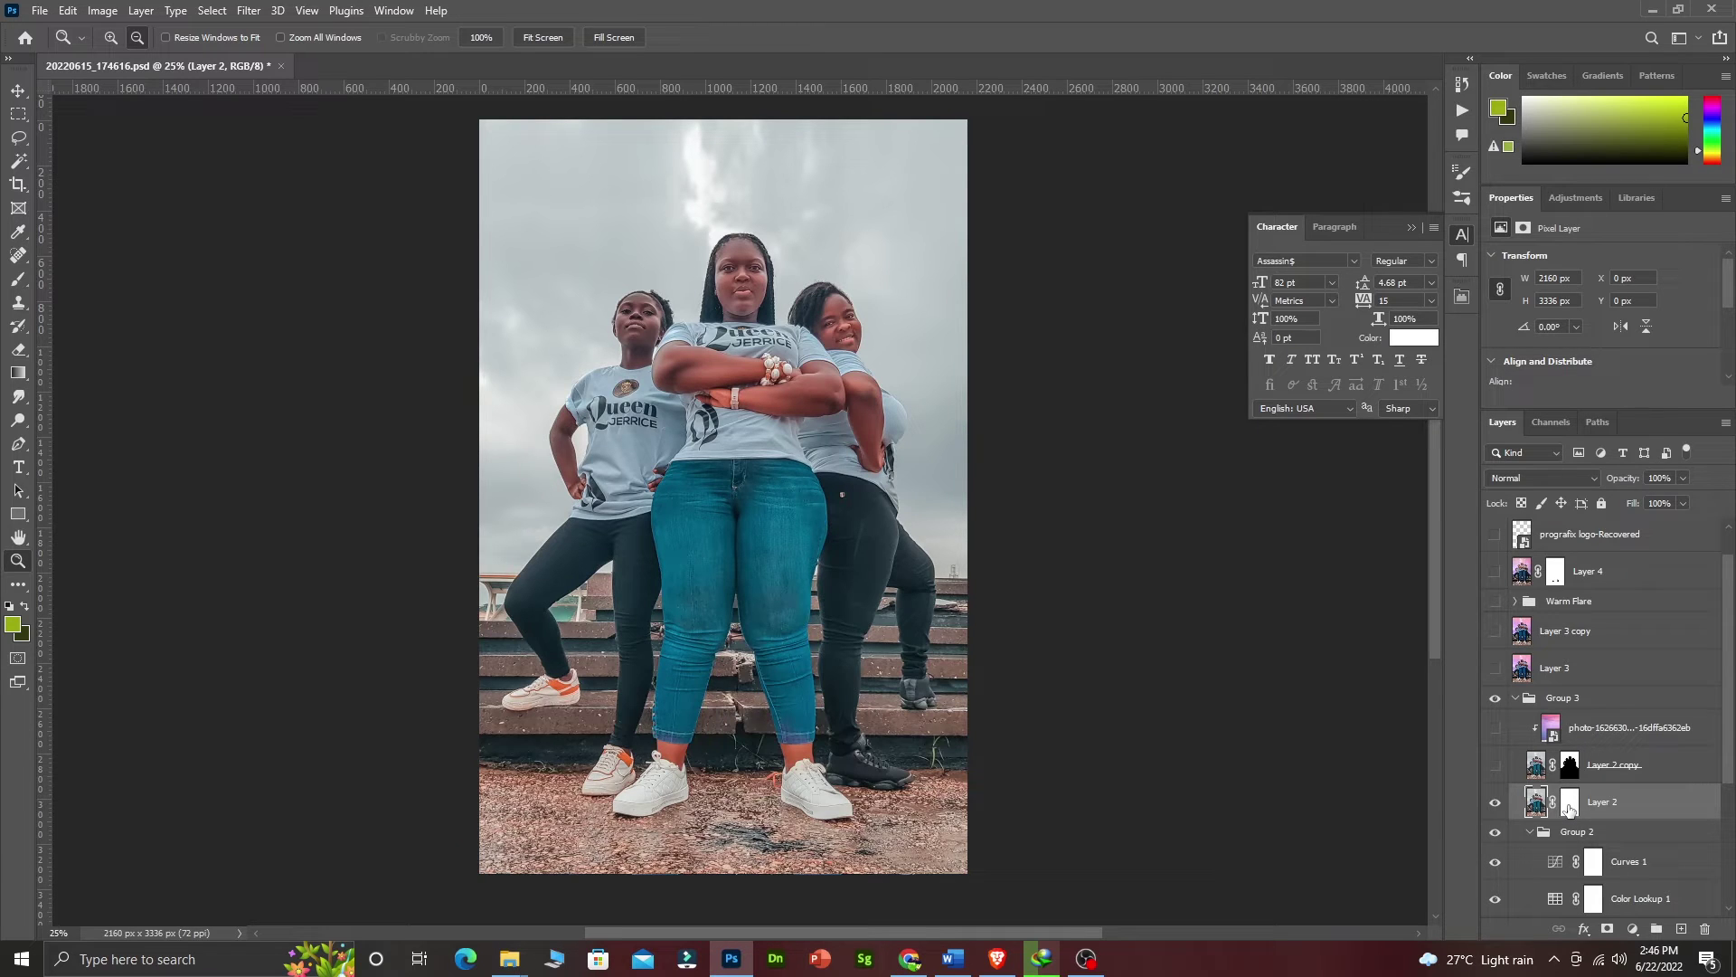
- Show Layer 2 copy and rename it SKY
left_click(1496, 767)
double_click(1602, 765)
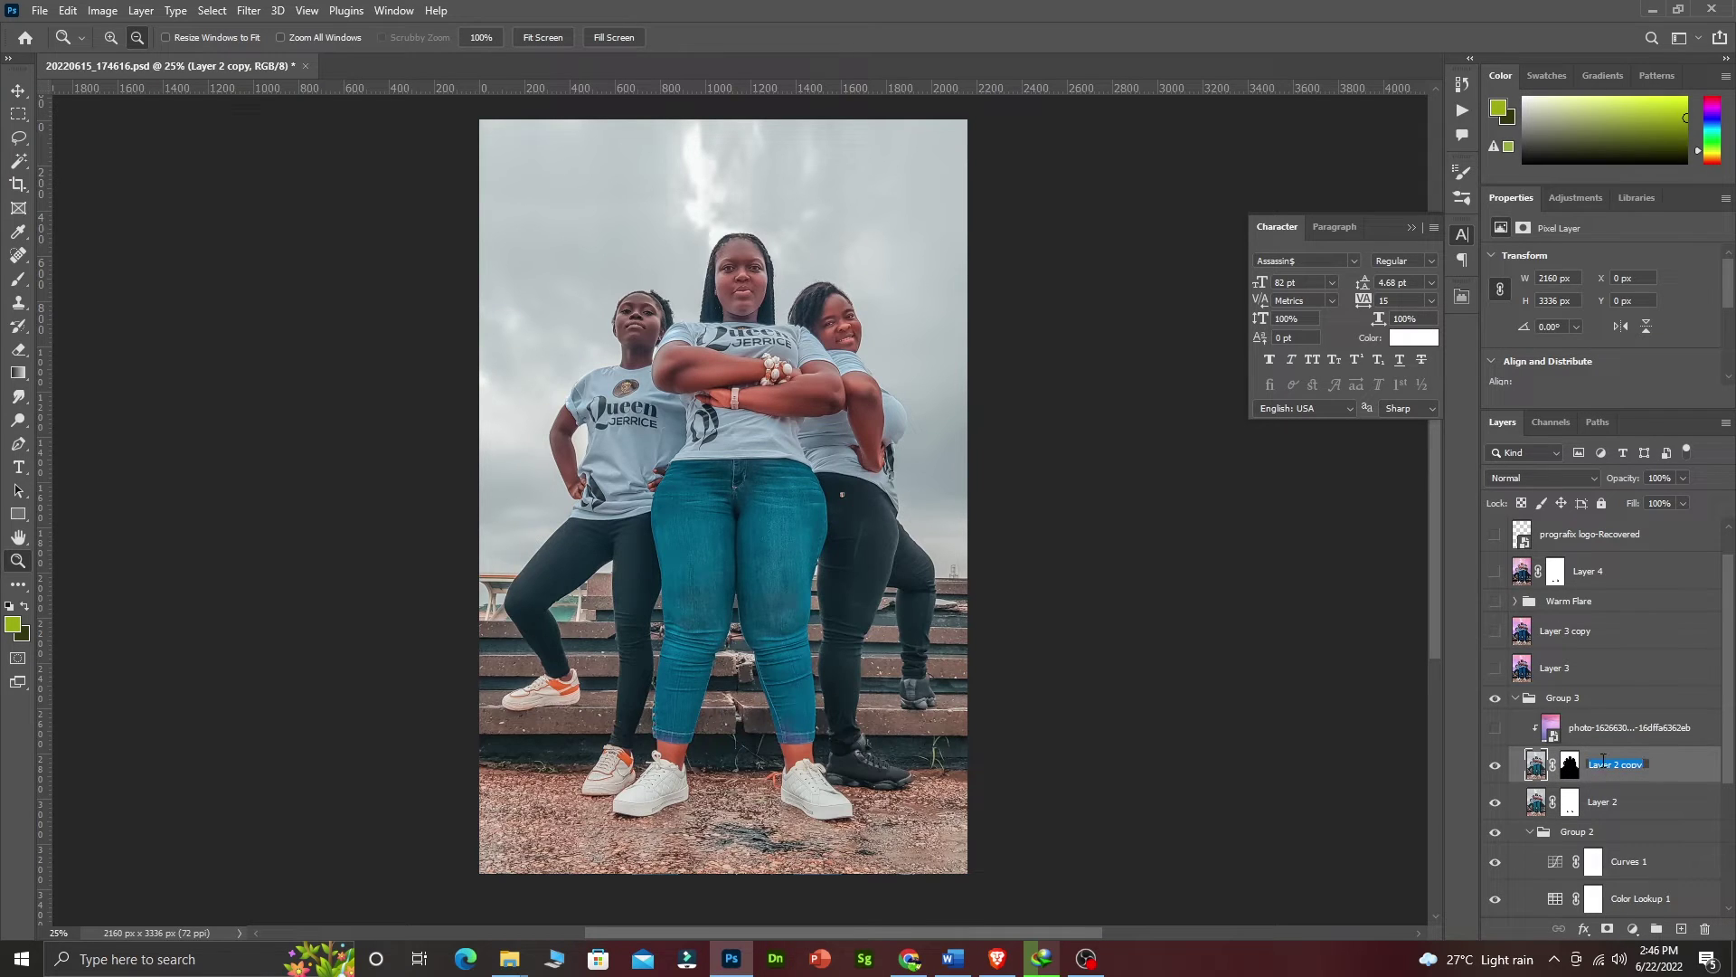
type("SKY")
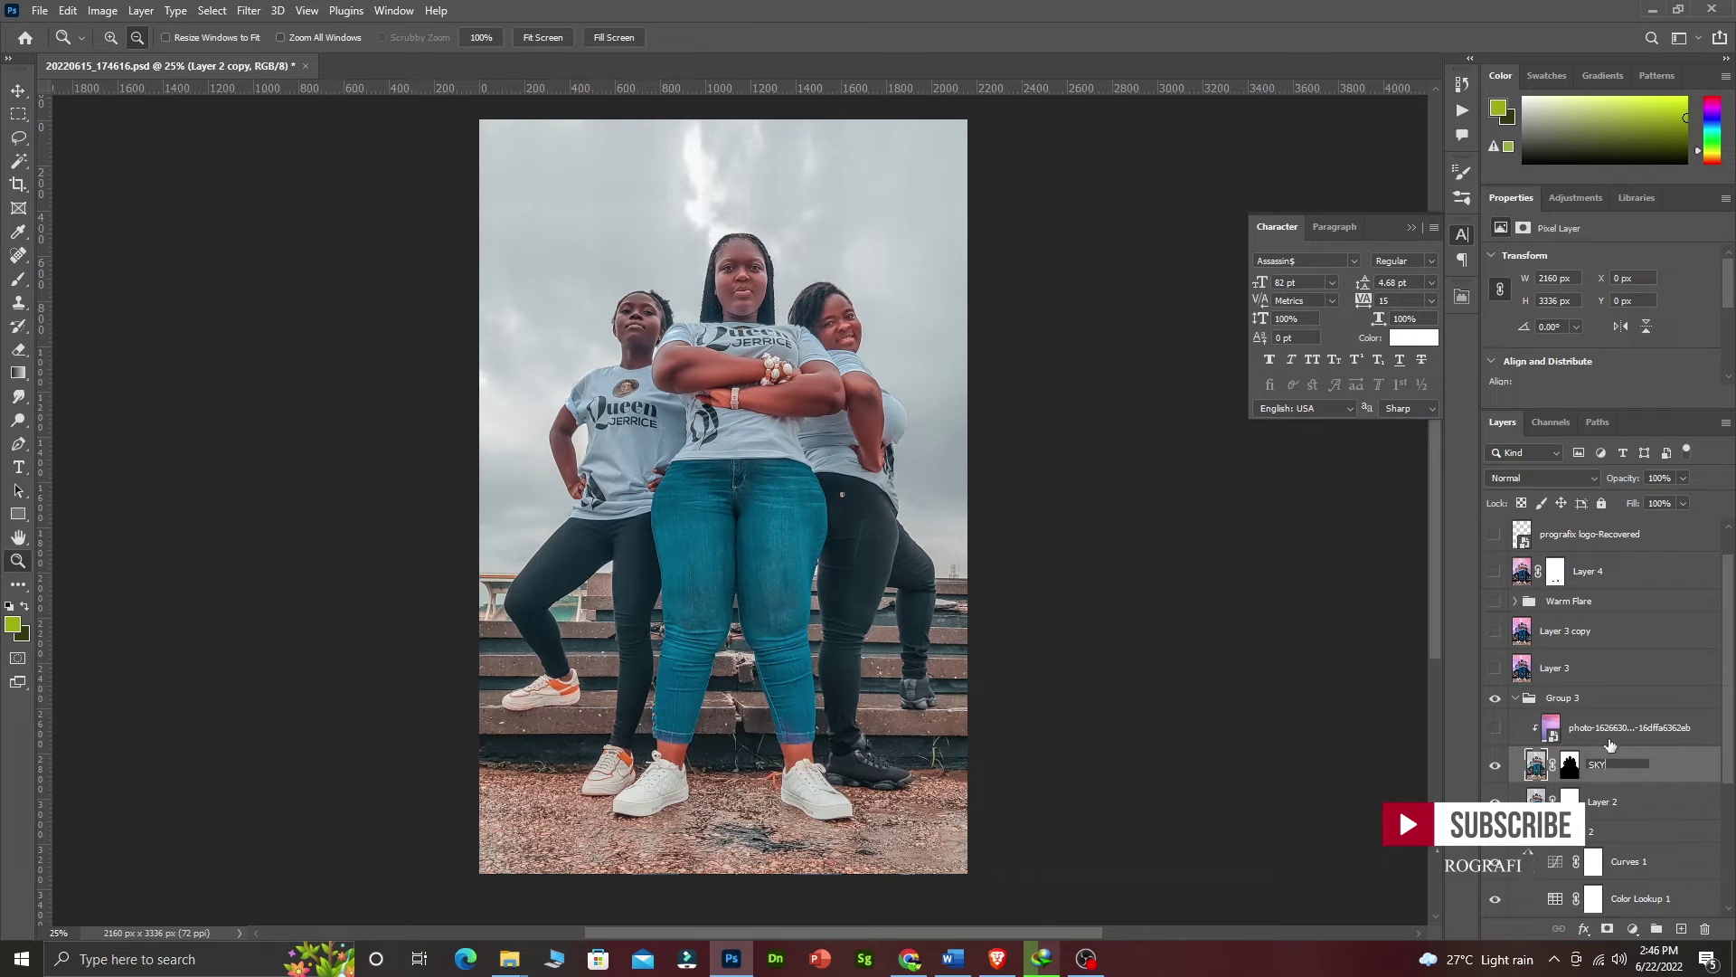
key("Return")
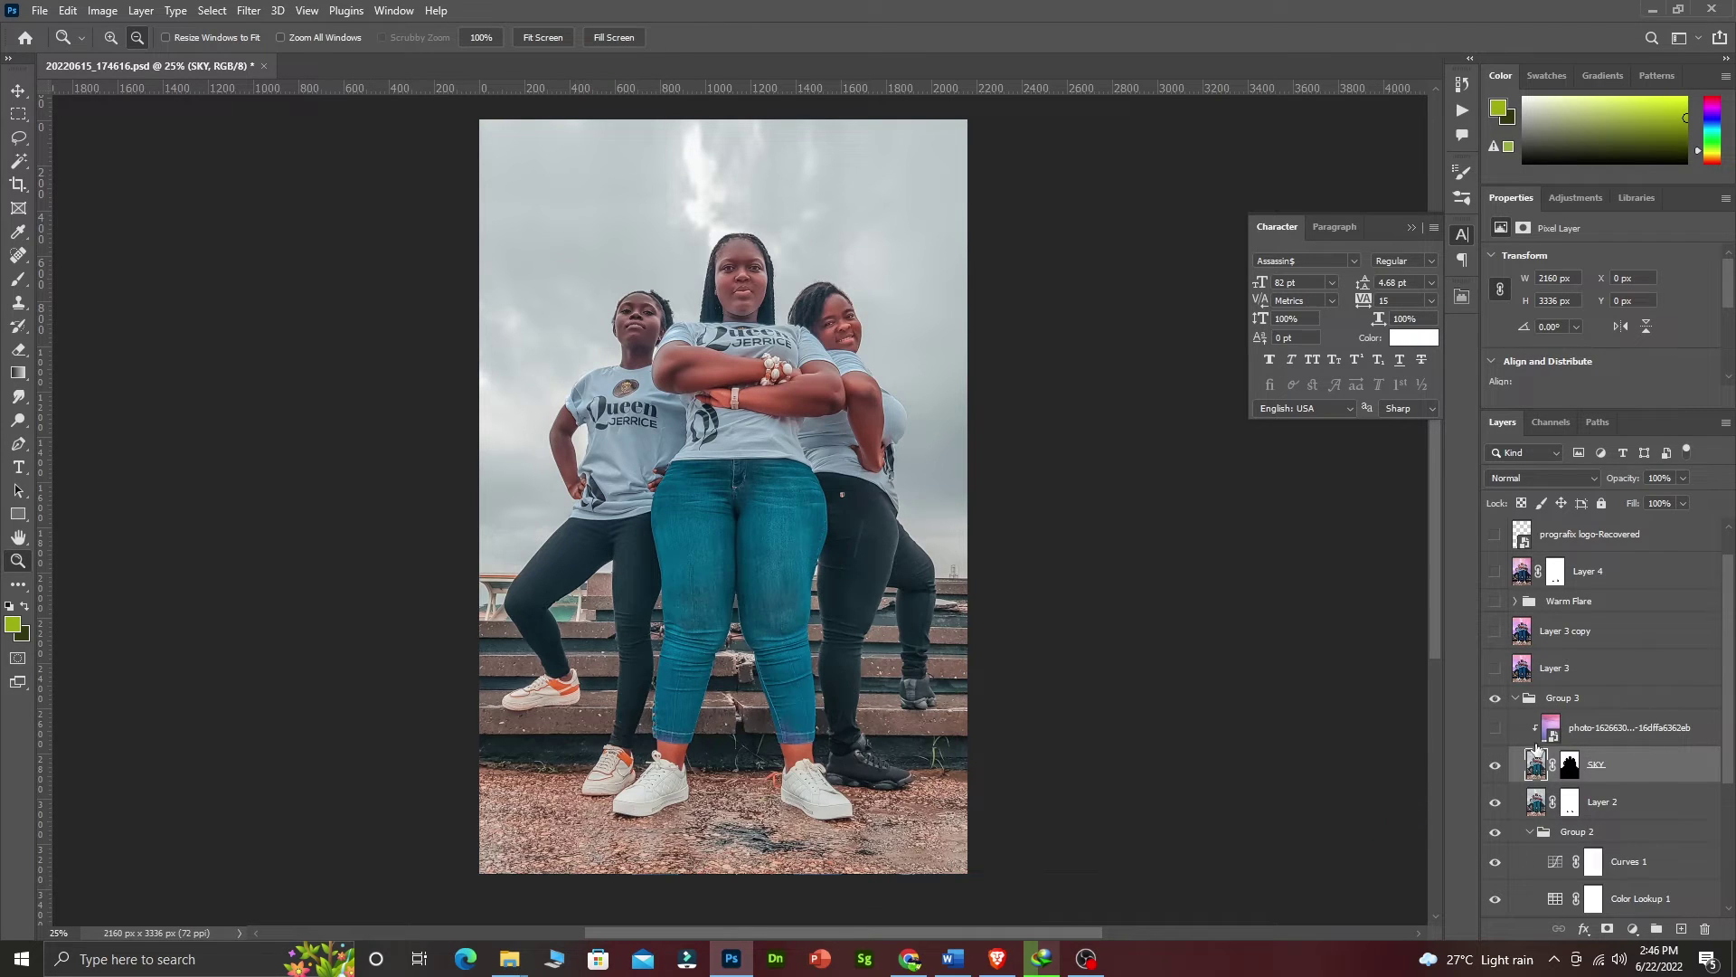
- Turn on the pink sky photo layer, comparing with and without it, then select it
left_click(1495, 729)
left_click(1494, 731)
left_click(1495, 730)
left_click(1494, 730)
left_click(1495, 730)
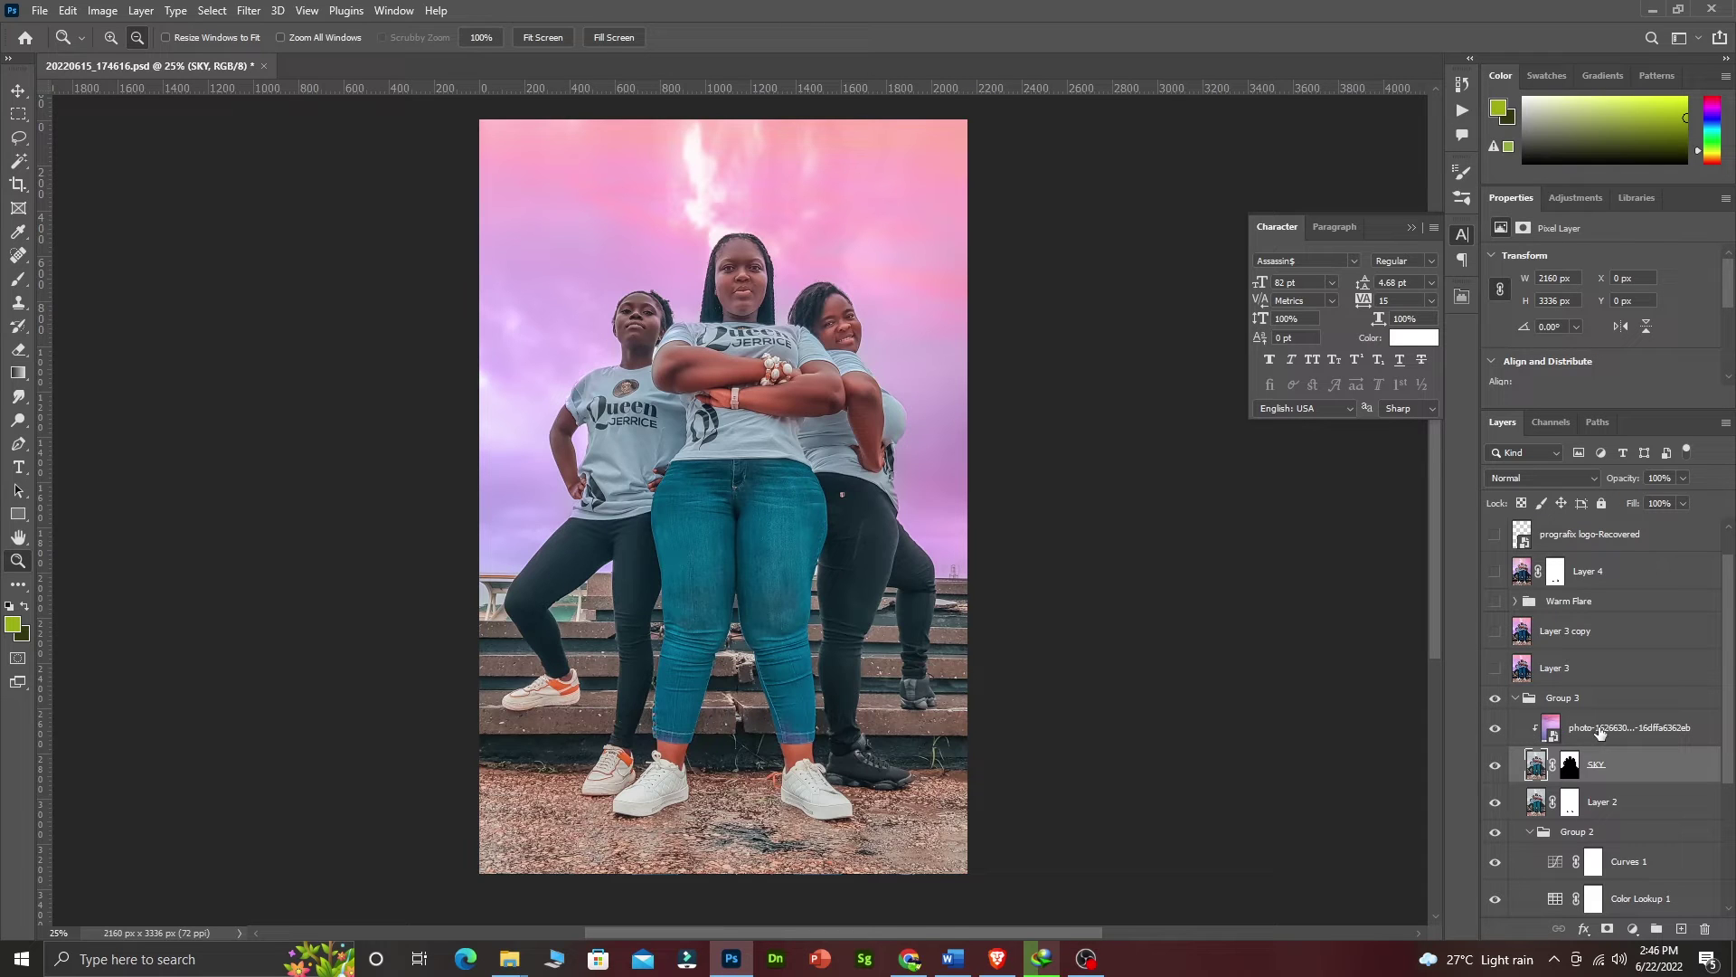
left_click(1609, 731)
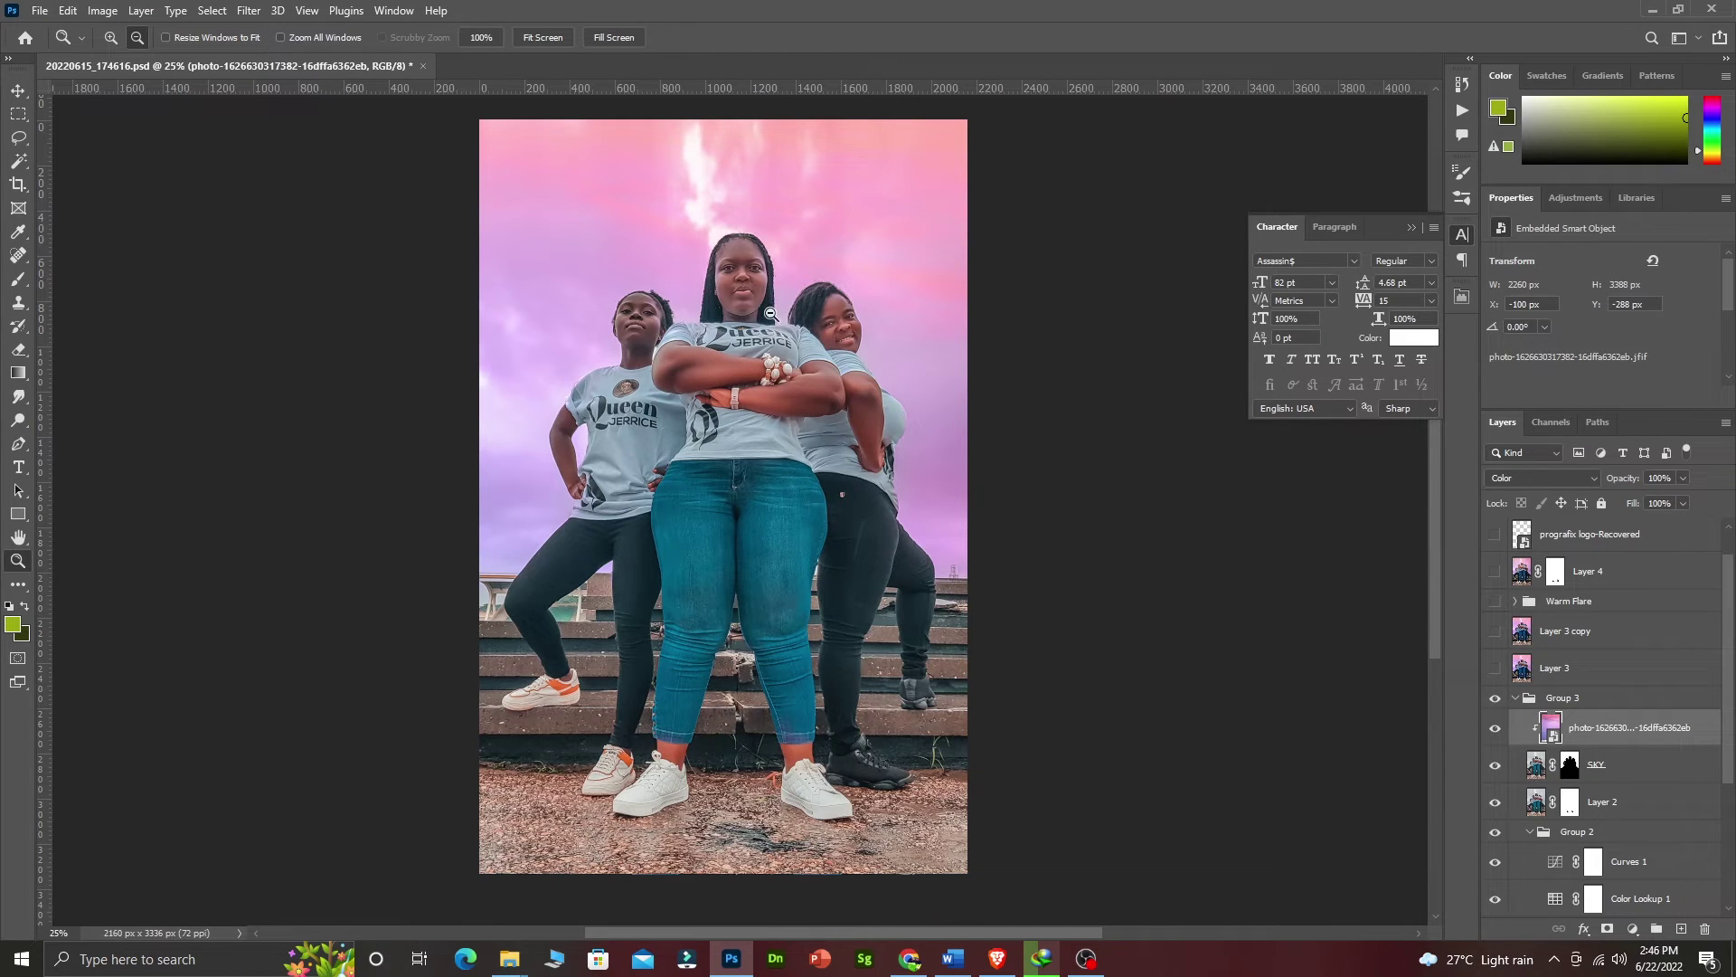
- Collapse Group 3 and turn on Layer 3 and Layer 3 copy to deepen the blues
left_click(1530, 705)
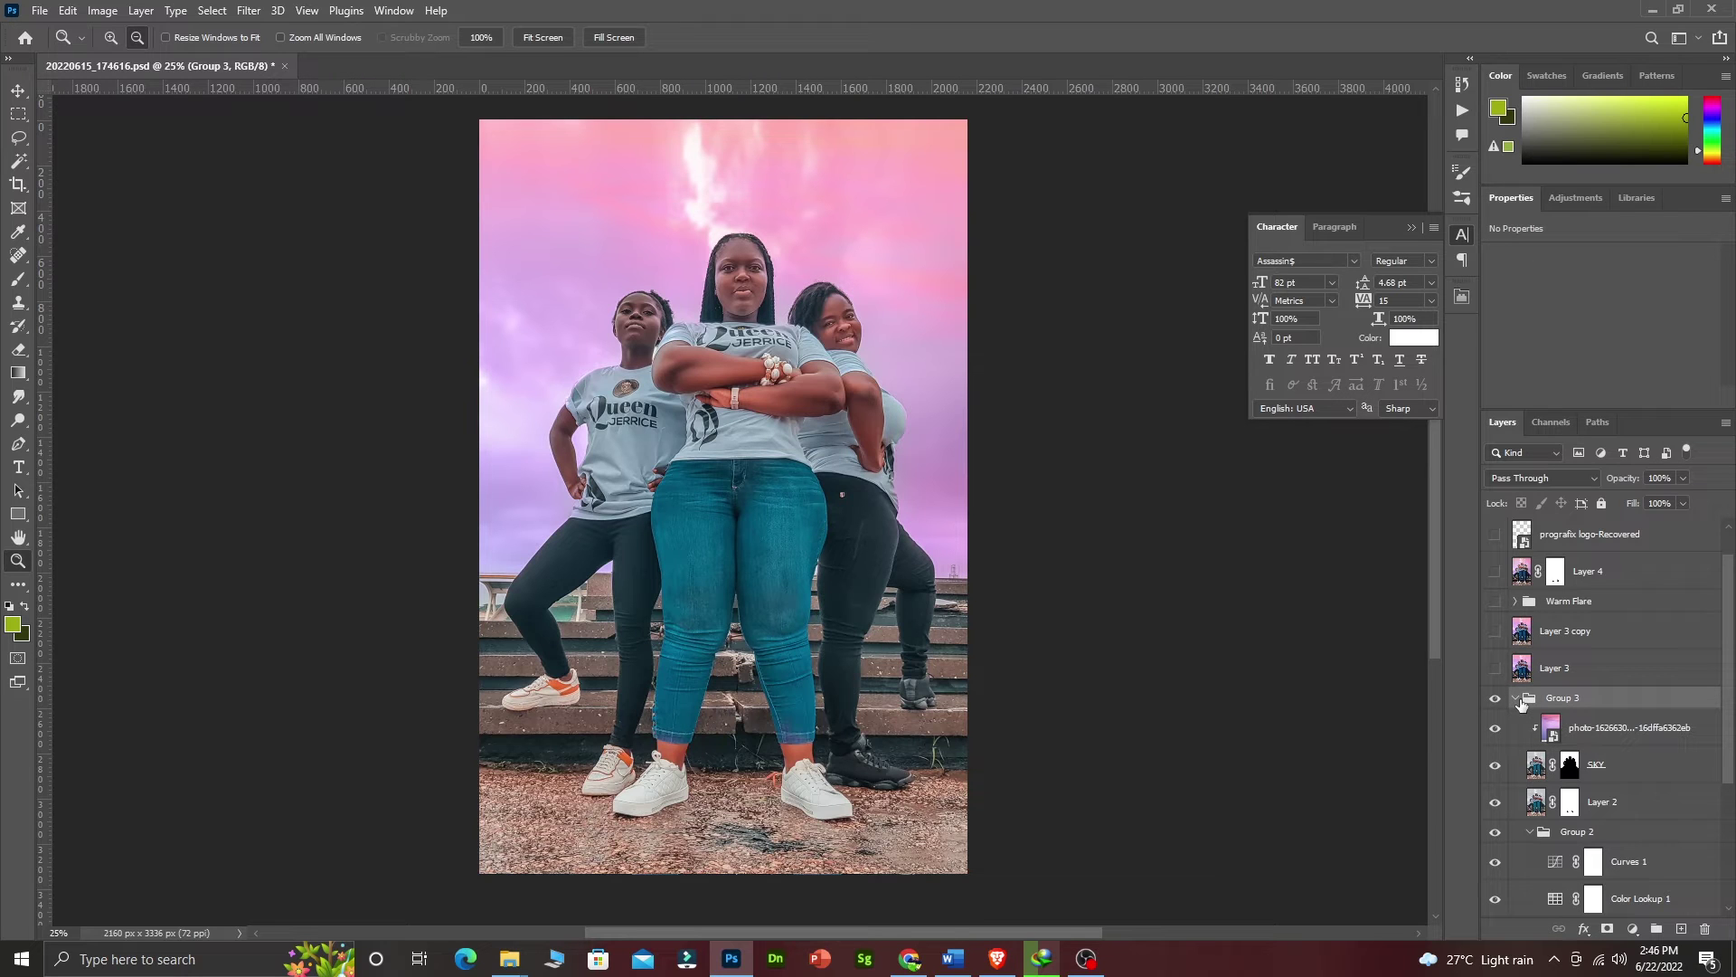
left_click(1516, 698)
left_click(1495, 706)
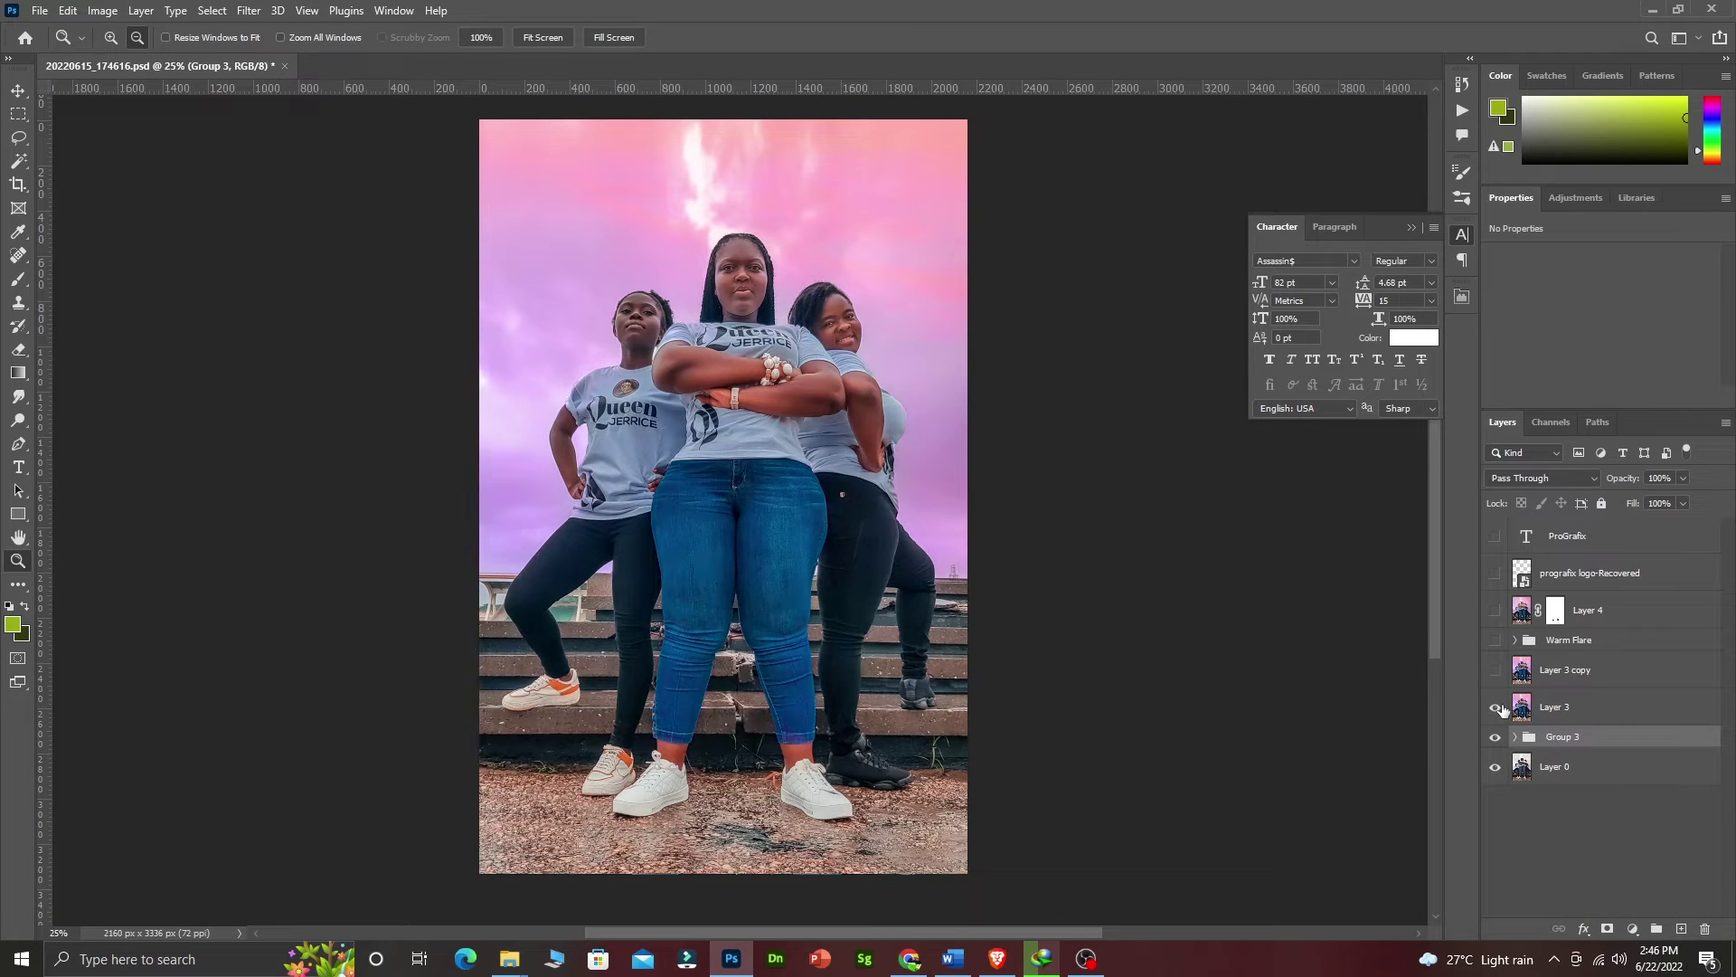
left_click(1494, 706)
left_click(1496, 671)
left_click(1465, 111)
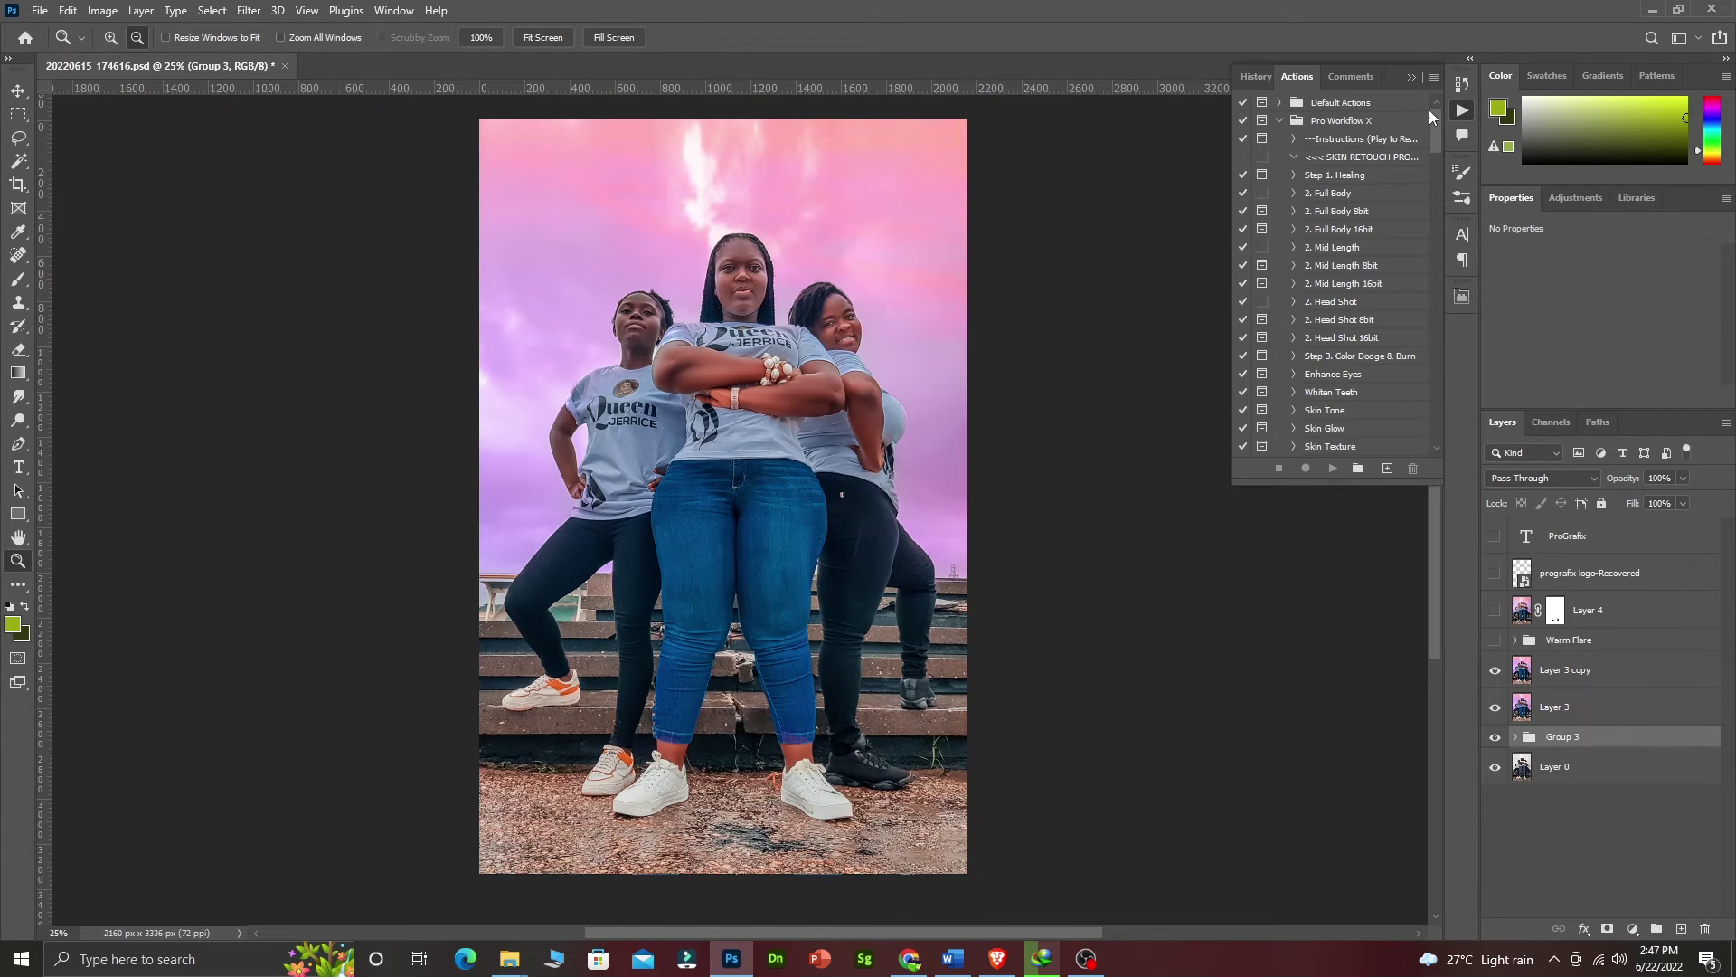
- Show the Warm Flare group and set its opacity to 60%
left_click(1465, 111)
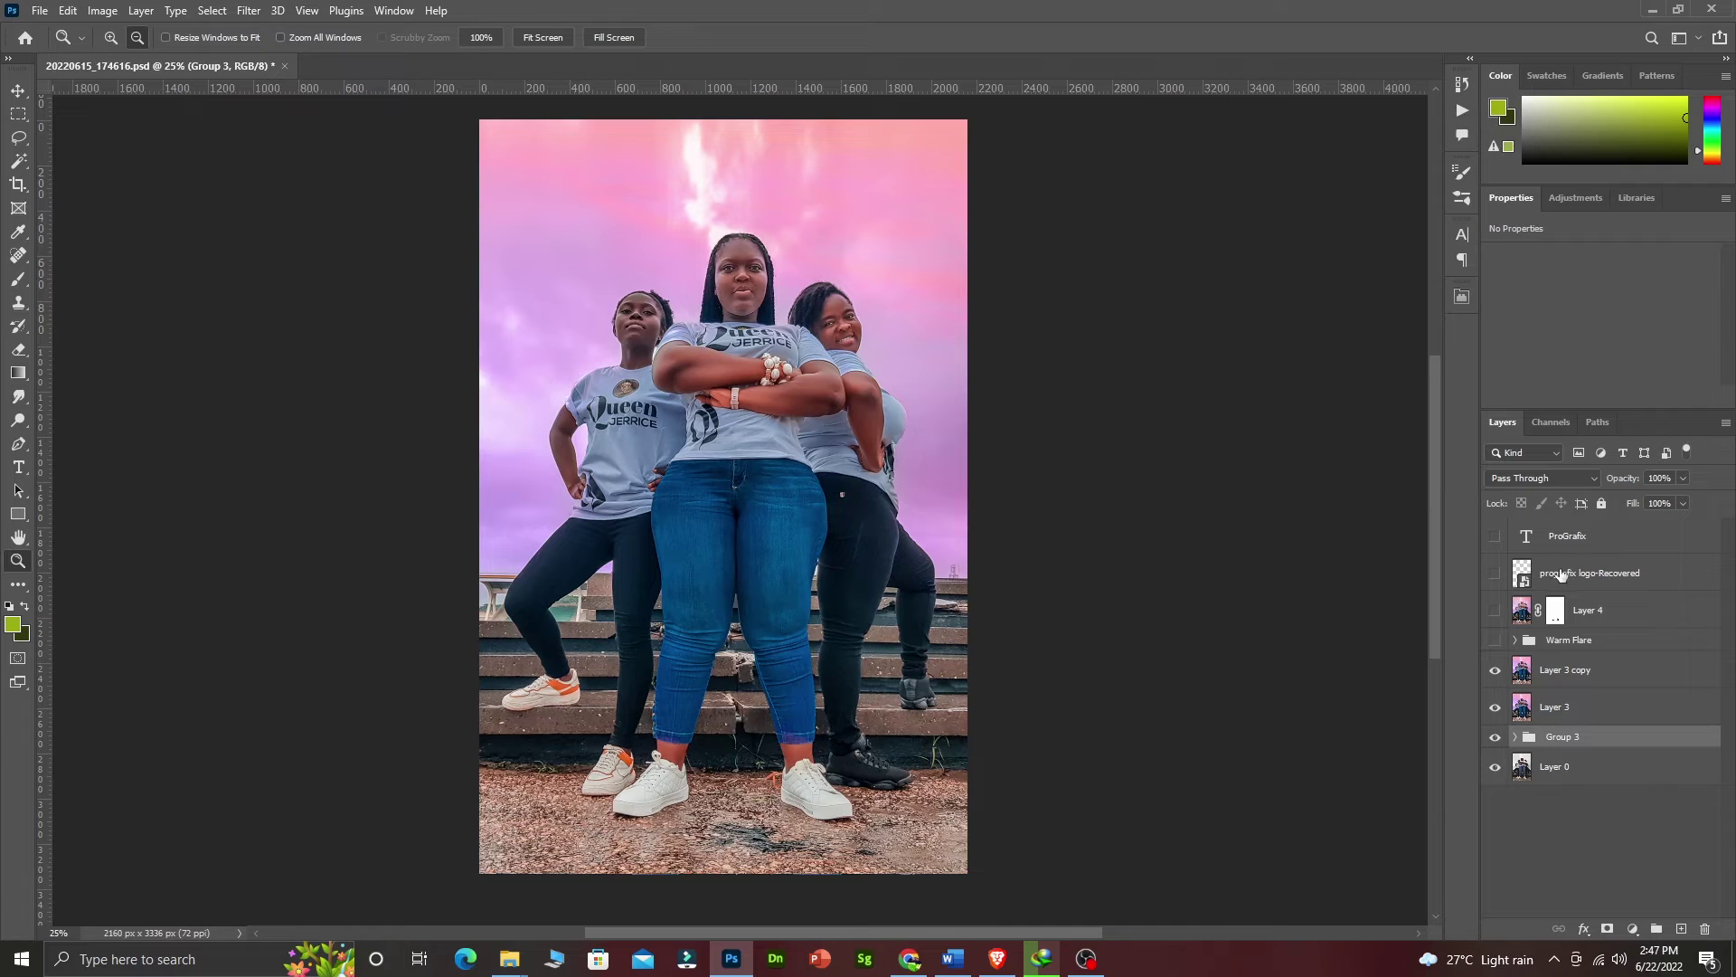
left_click(1494, 641)
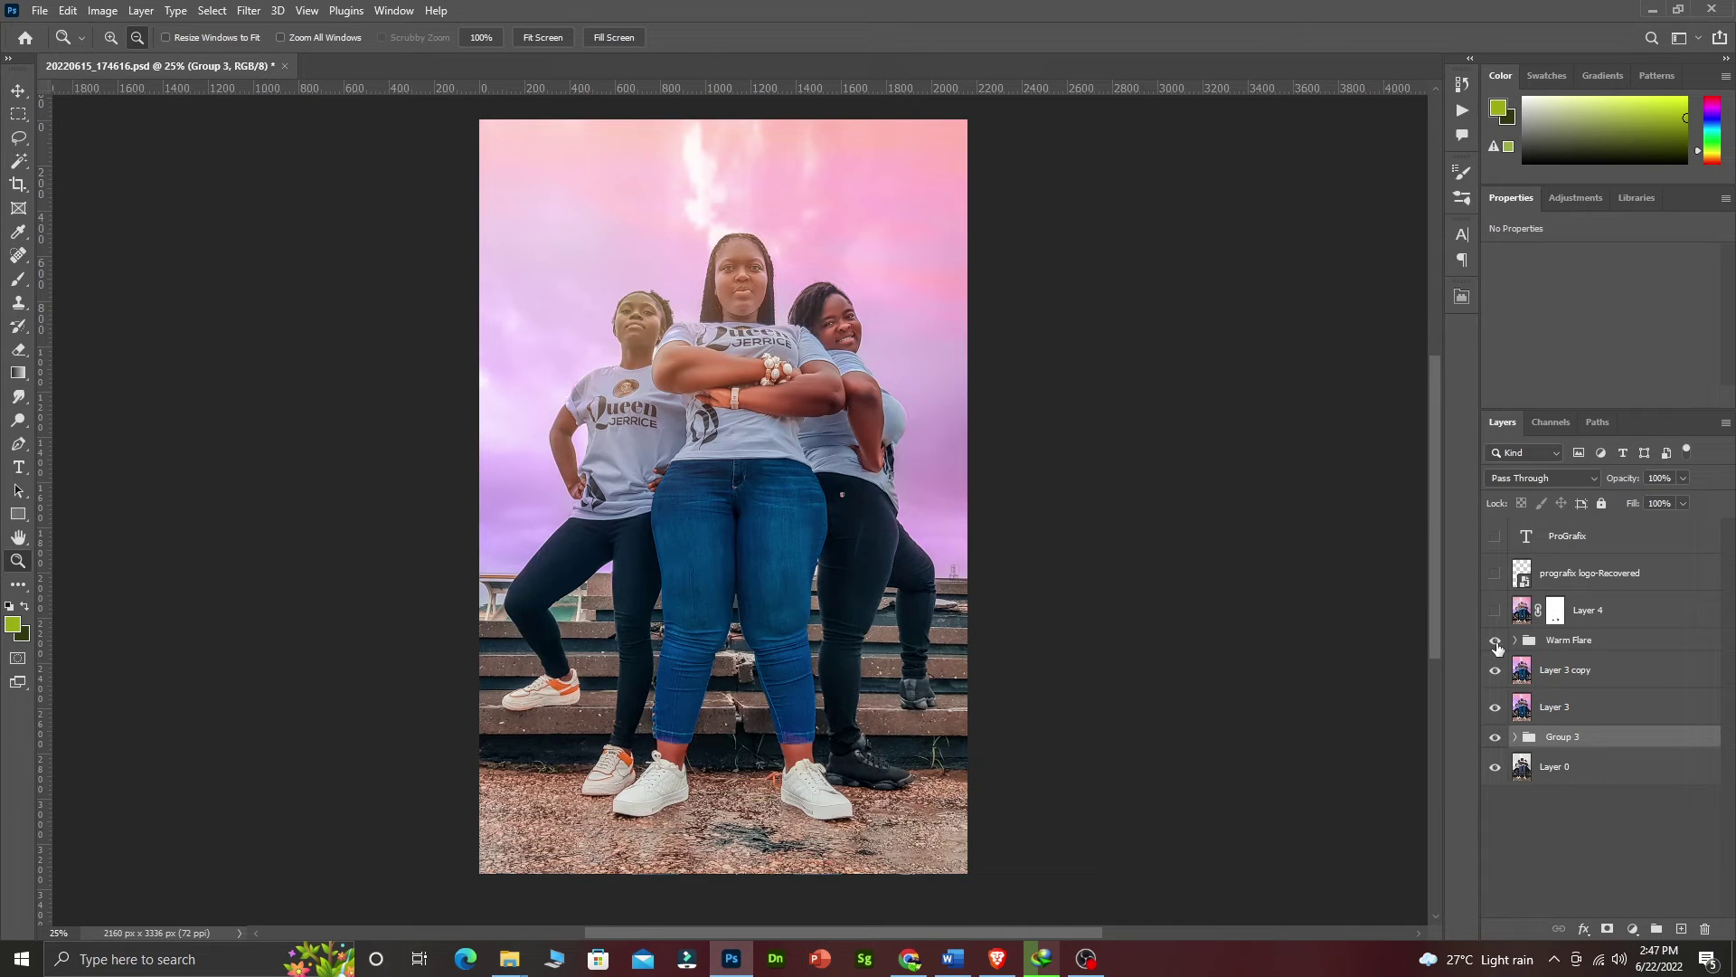
left_click(1552, 643)
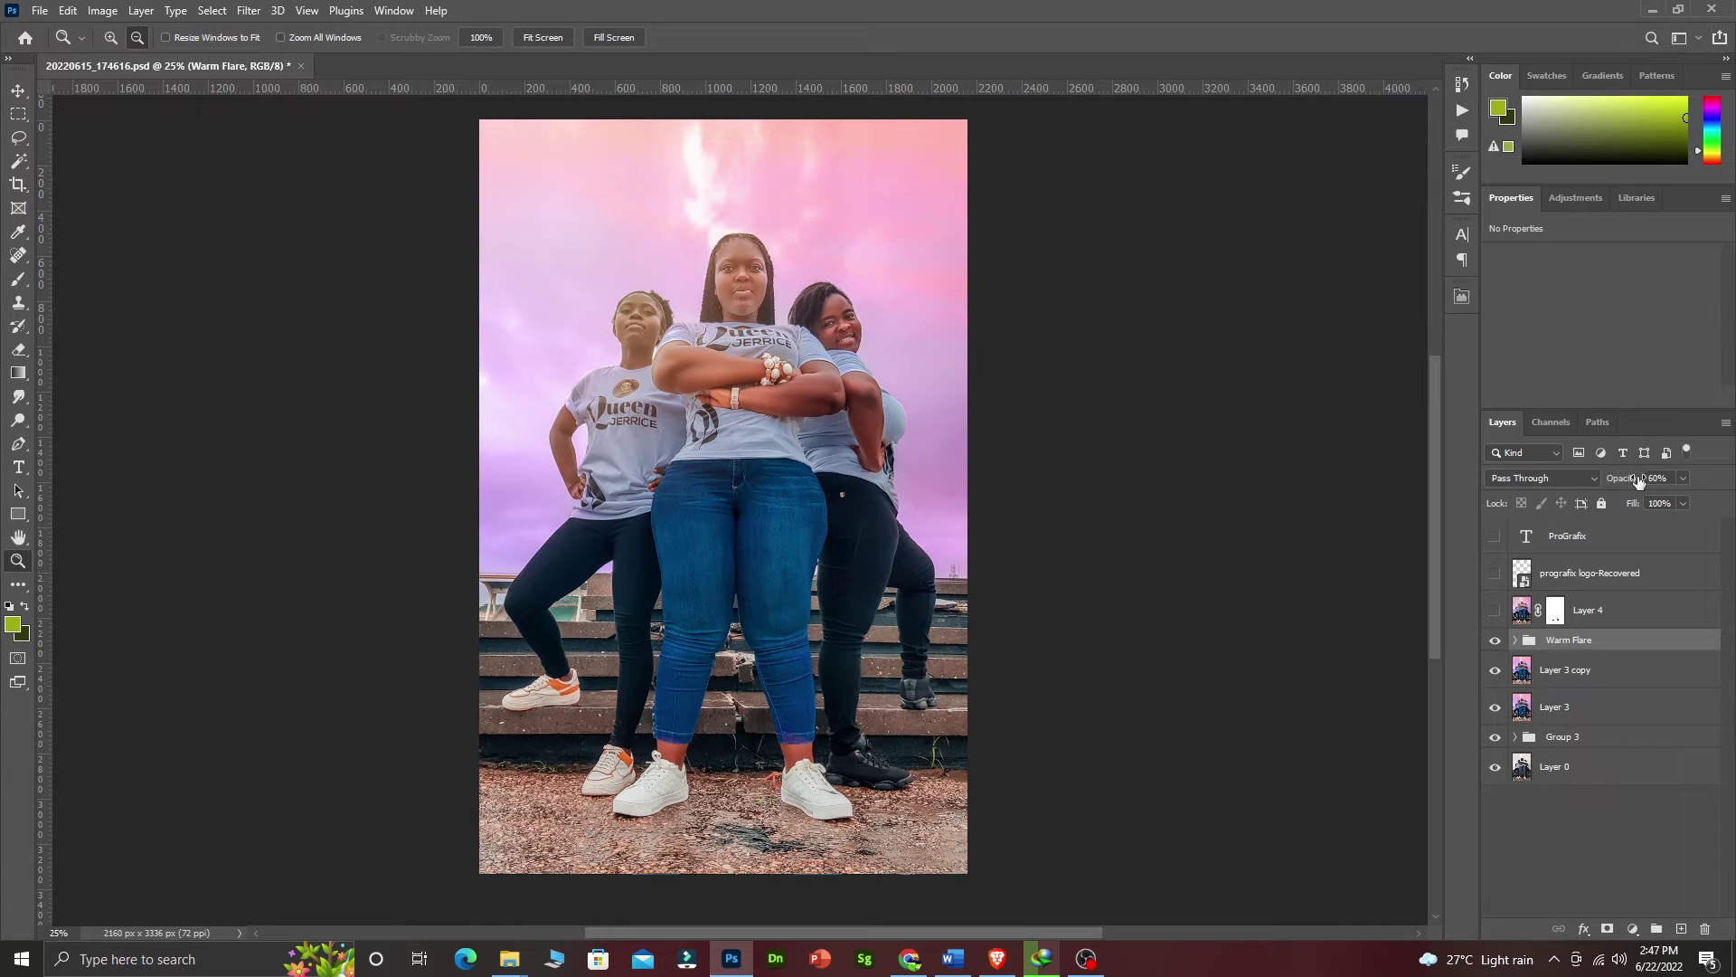
left_click_drag(1640, 480, 1682, 480)
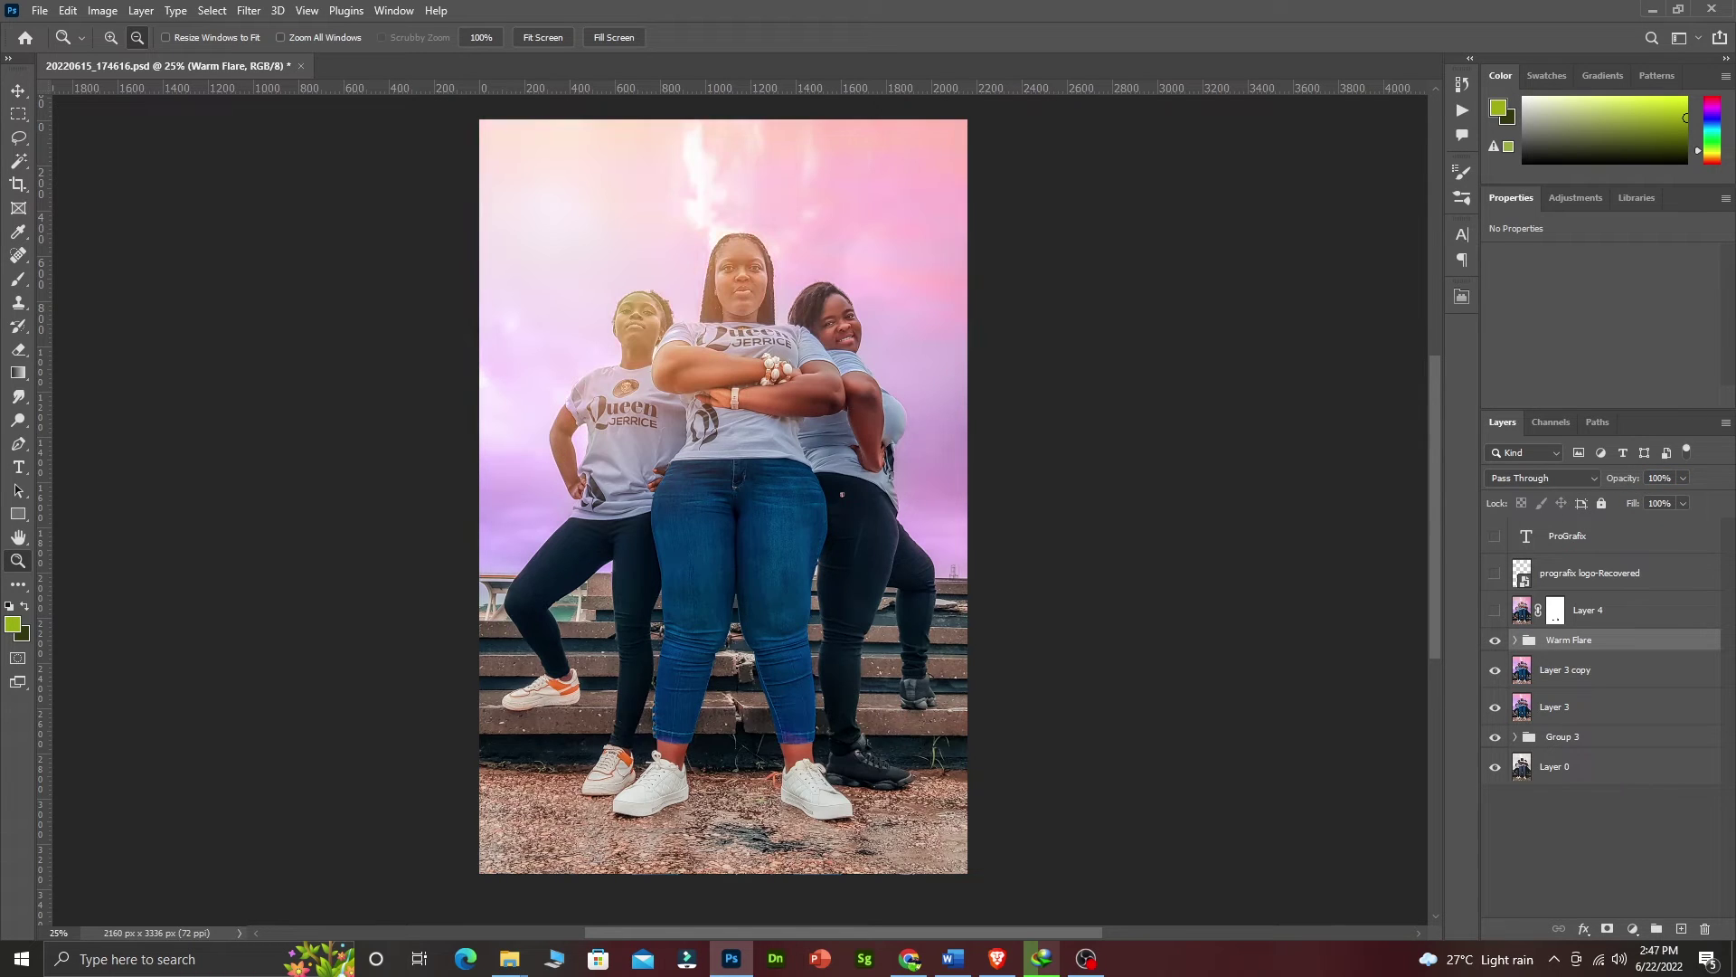
left_click(1672, 479)
type("60")
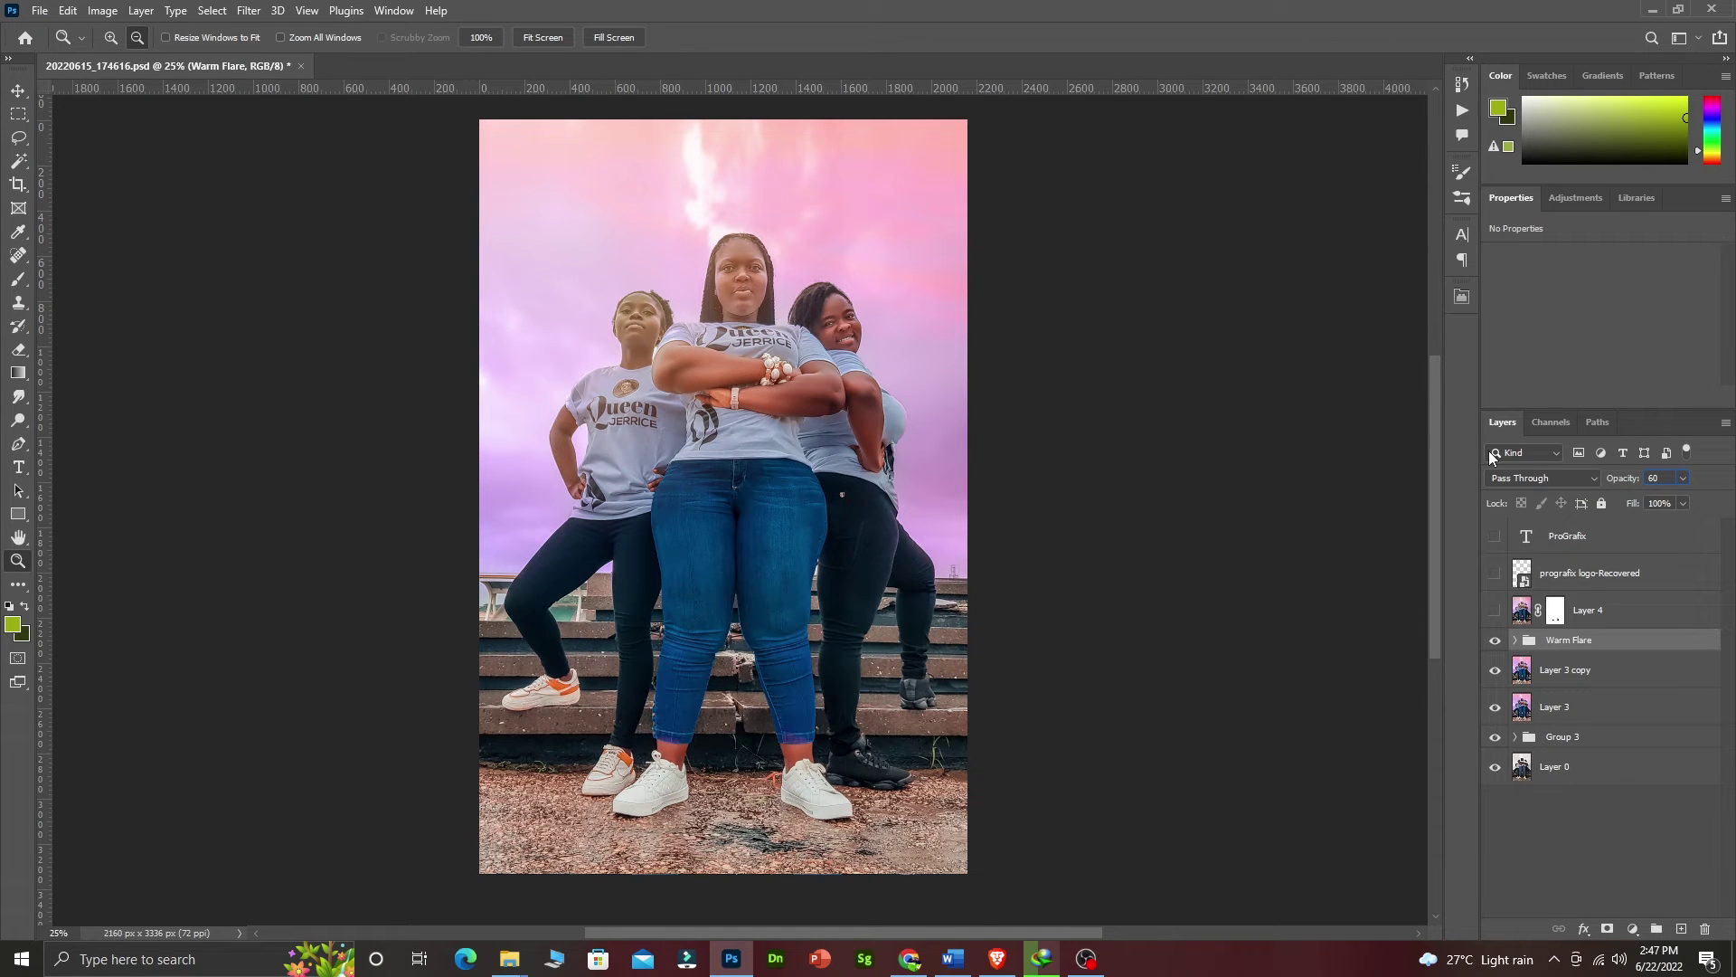
- Turn on Layer 4 to darken the sky and ground, comparing it off and on, then select it
left_click(1495, 613)
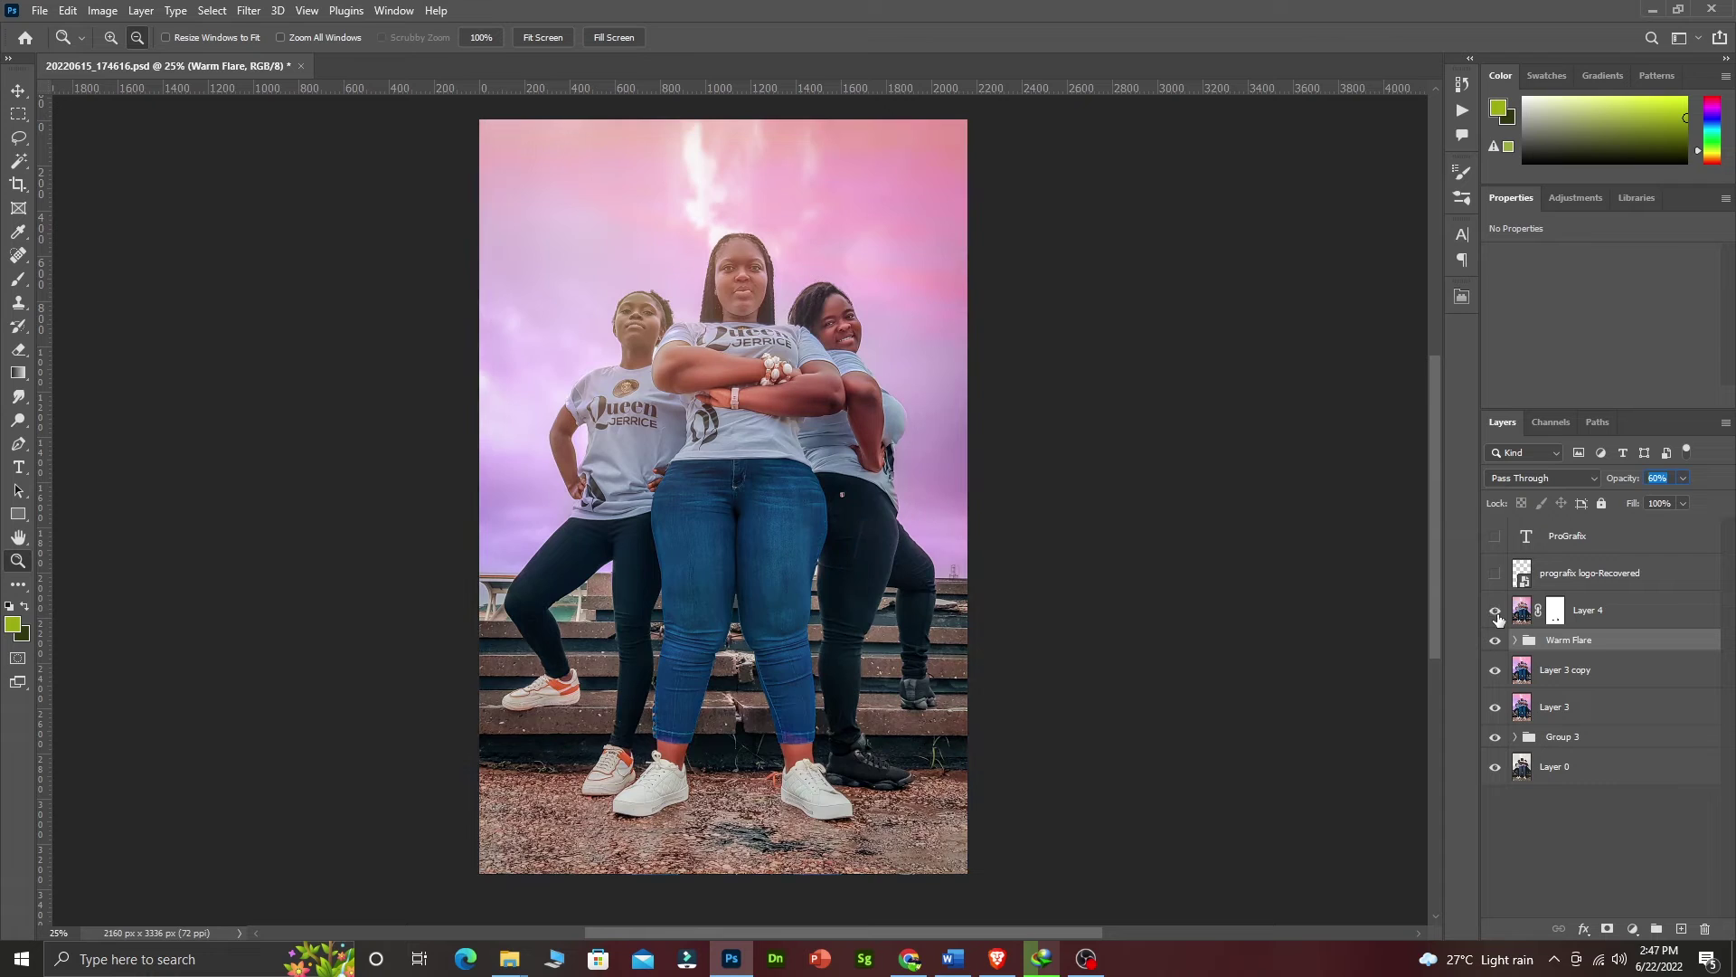
left_click(1498, 617)
left_click(1498, 617)
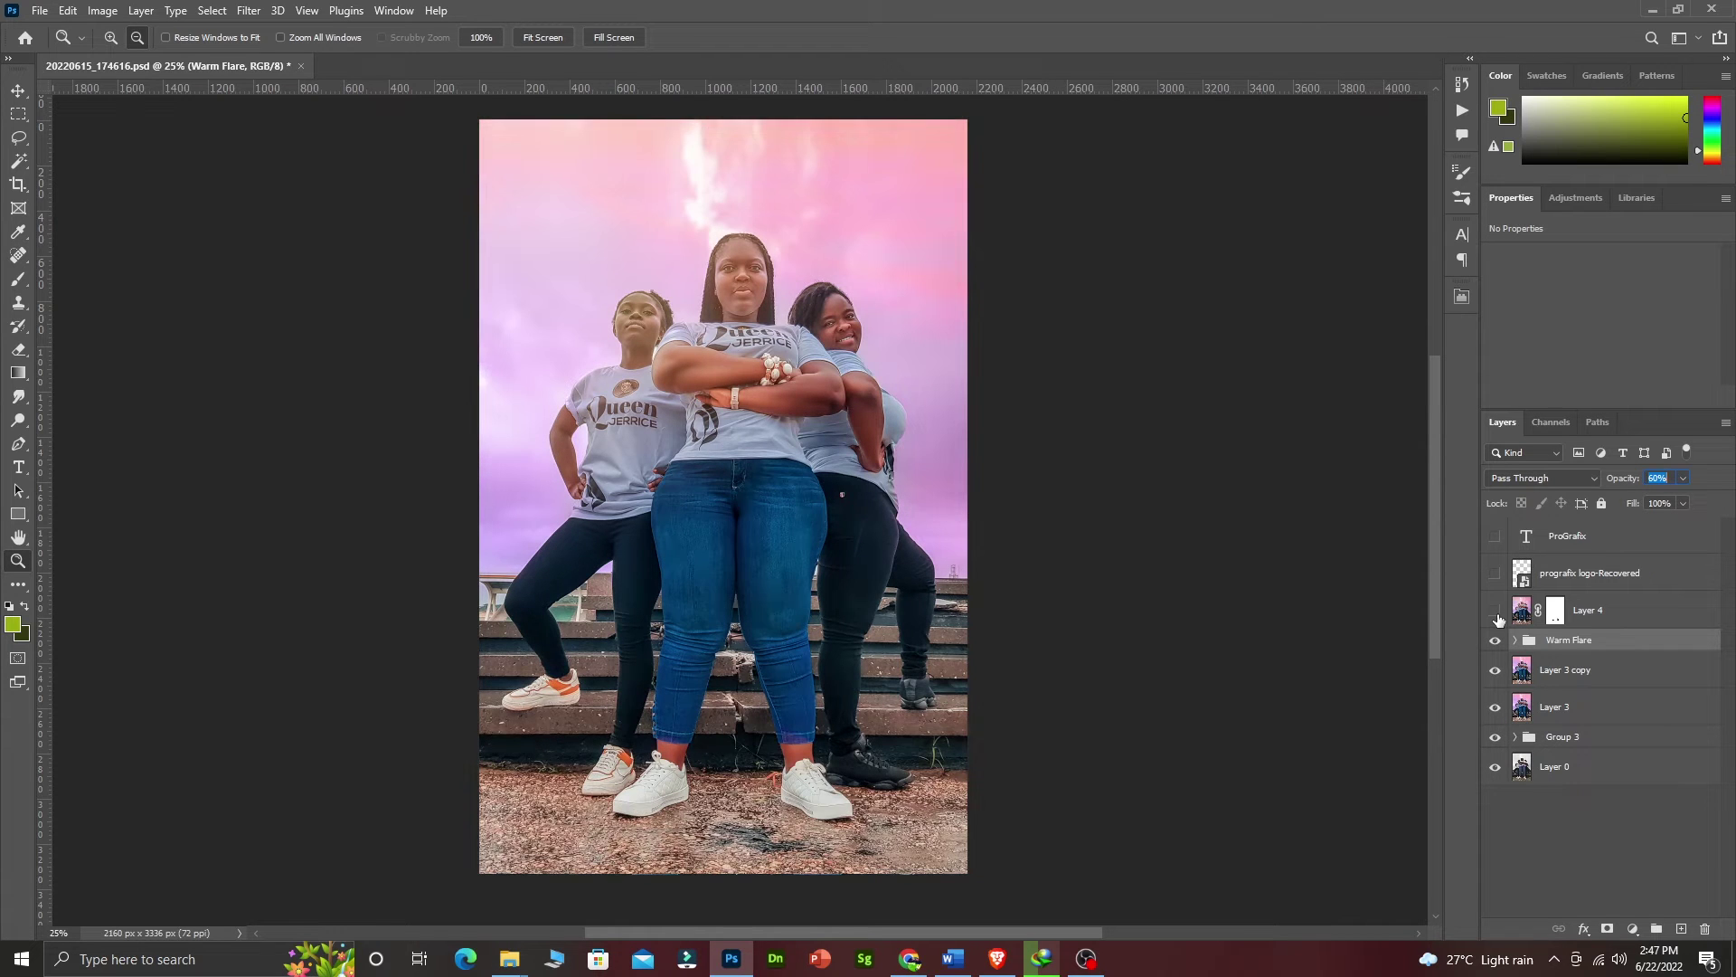
left_click(1497, 616)
left_click(1498, 617)
left_click(1496, 614)
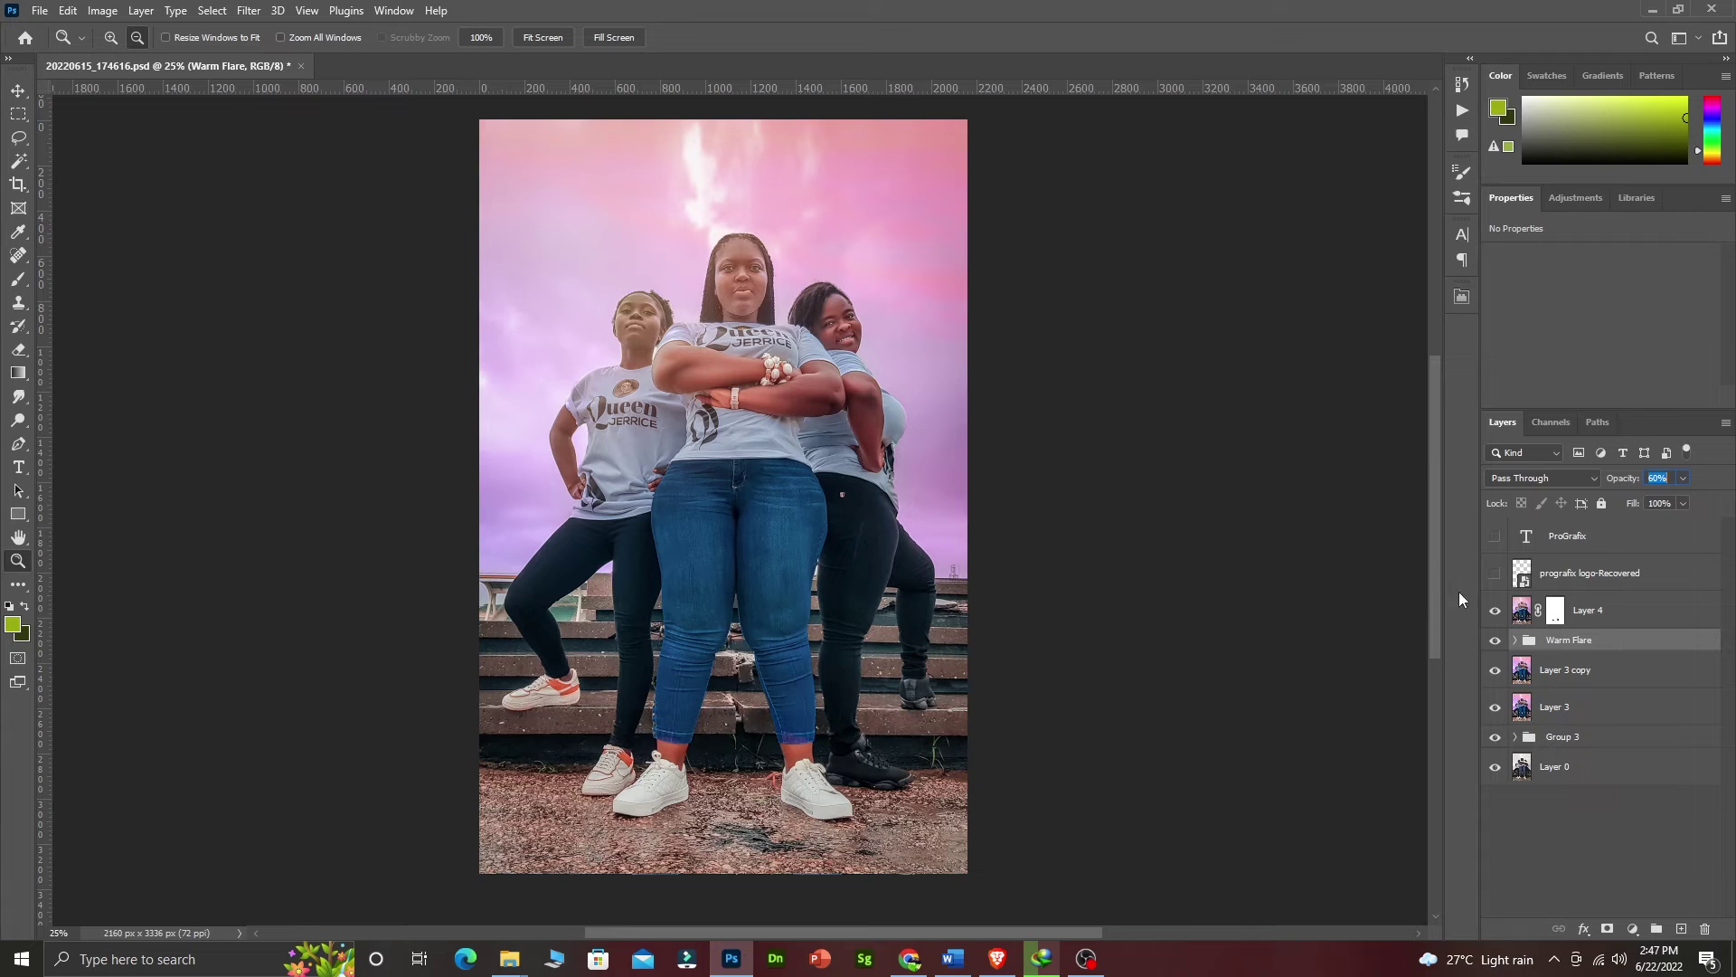
left_click(1520, 623)
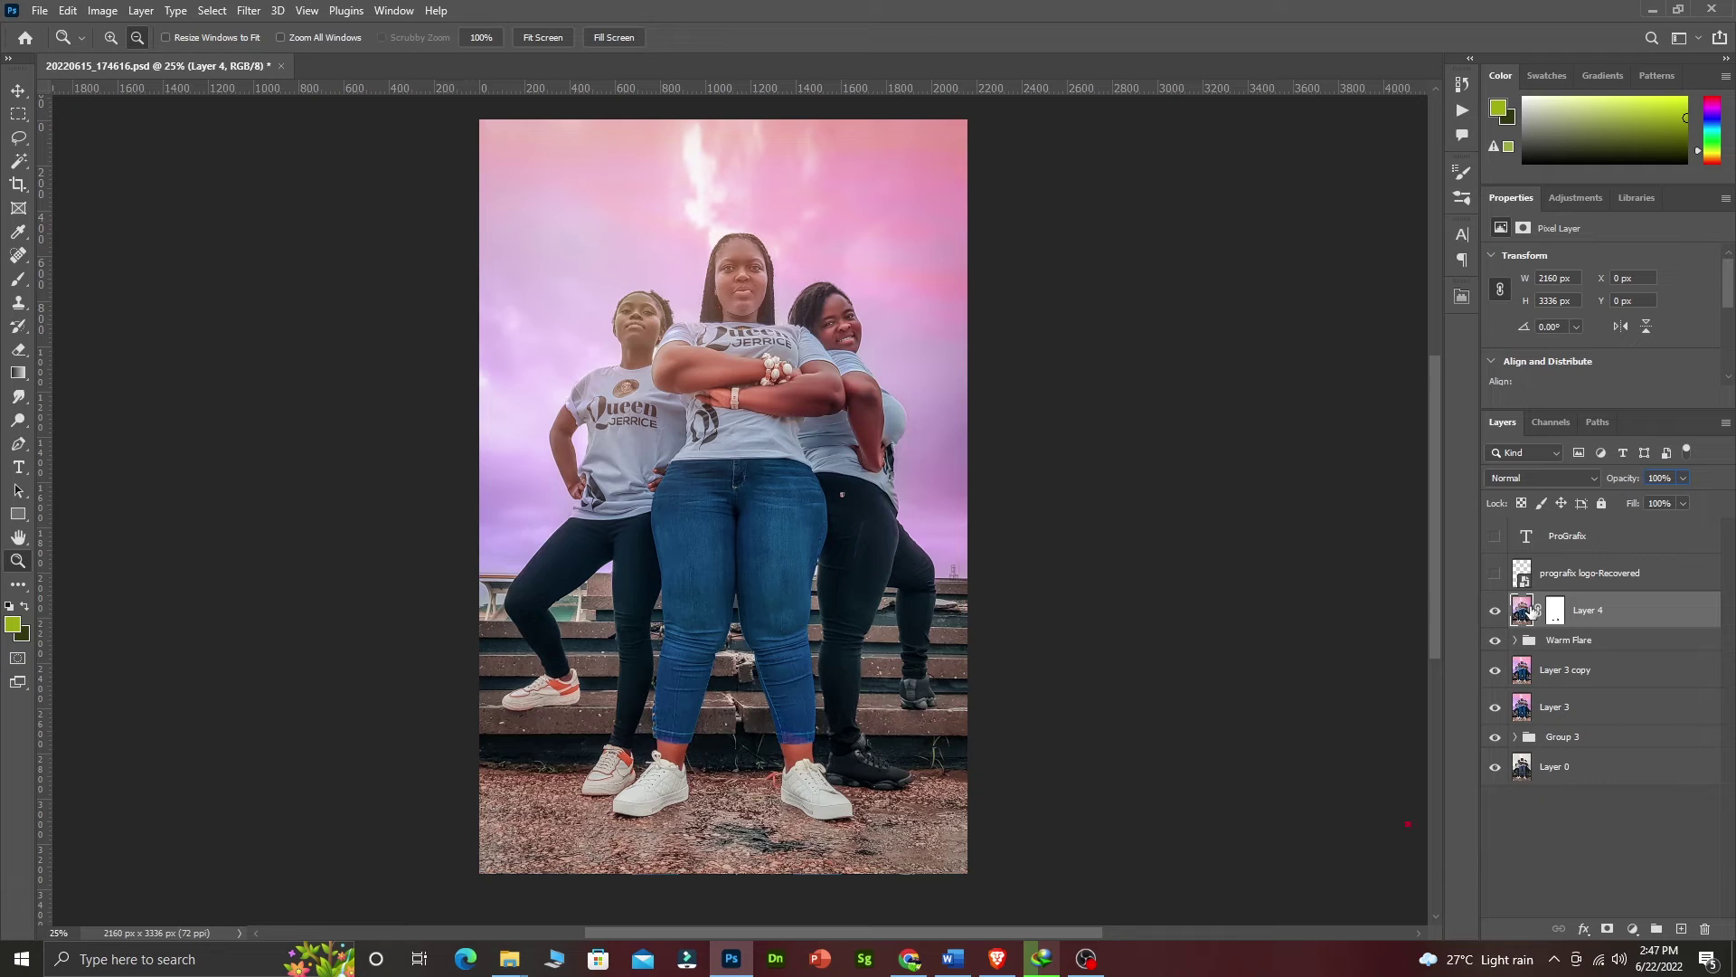
- Hide the logo watermark and show the ProGrafix text watermark instead
left_click(1493, 573)
left_click(1494, 573)
left_click(1494, 537)
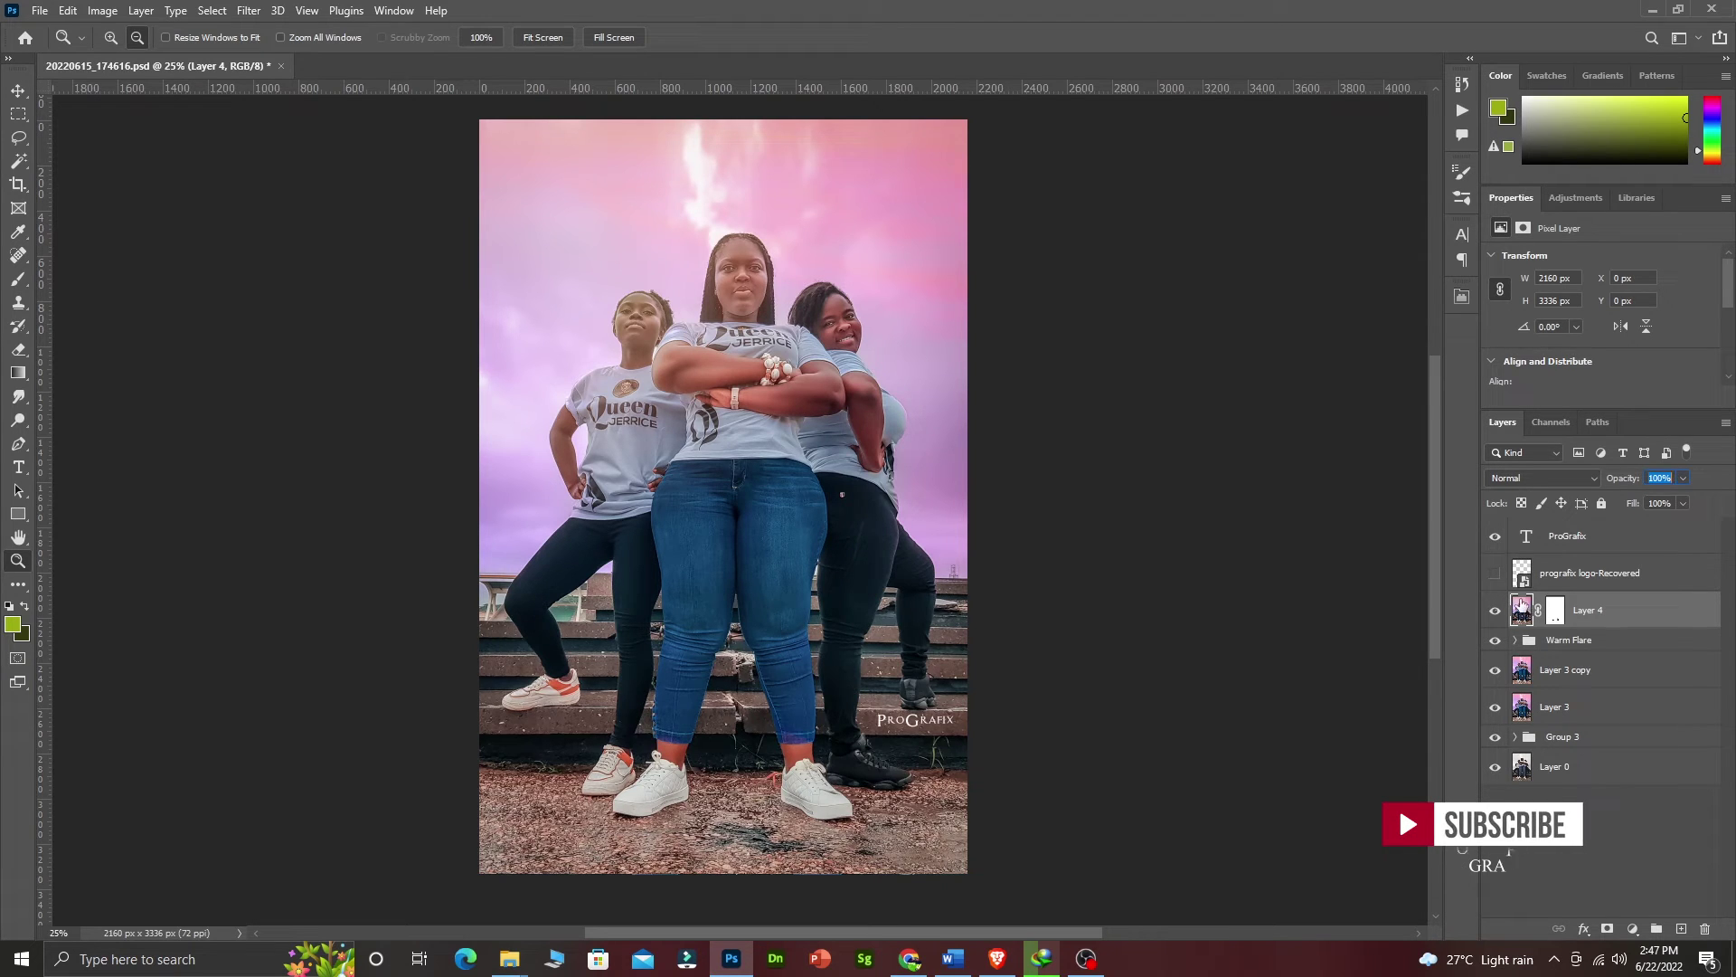
- Select the layers from ProGrafix through Group 3 and group them into Group 4
left_click(1610, 548)
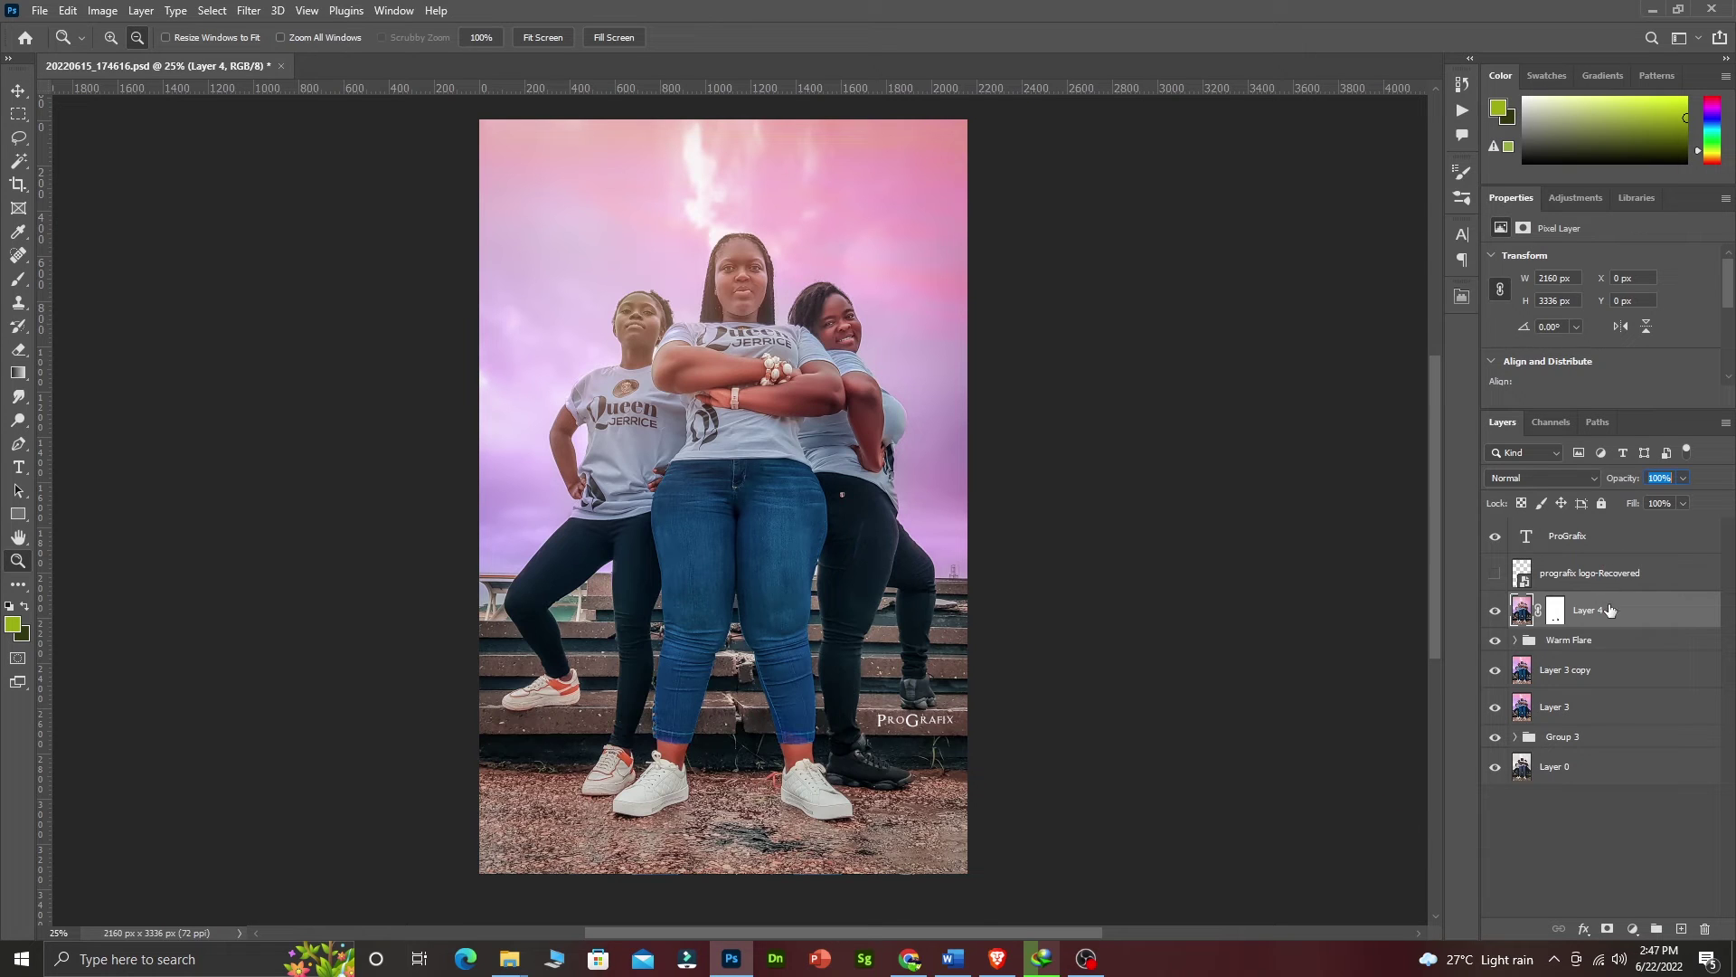
left_click(1581, 737, "shift")
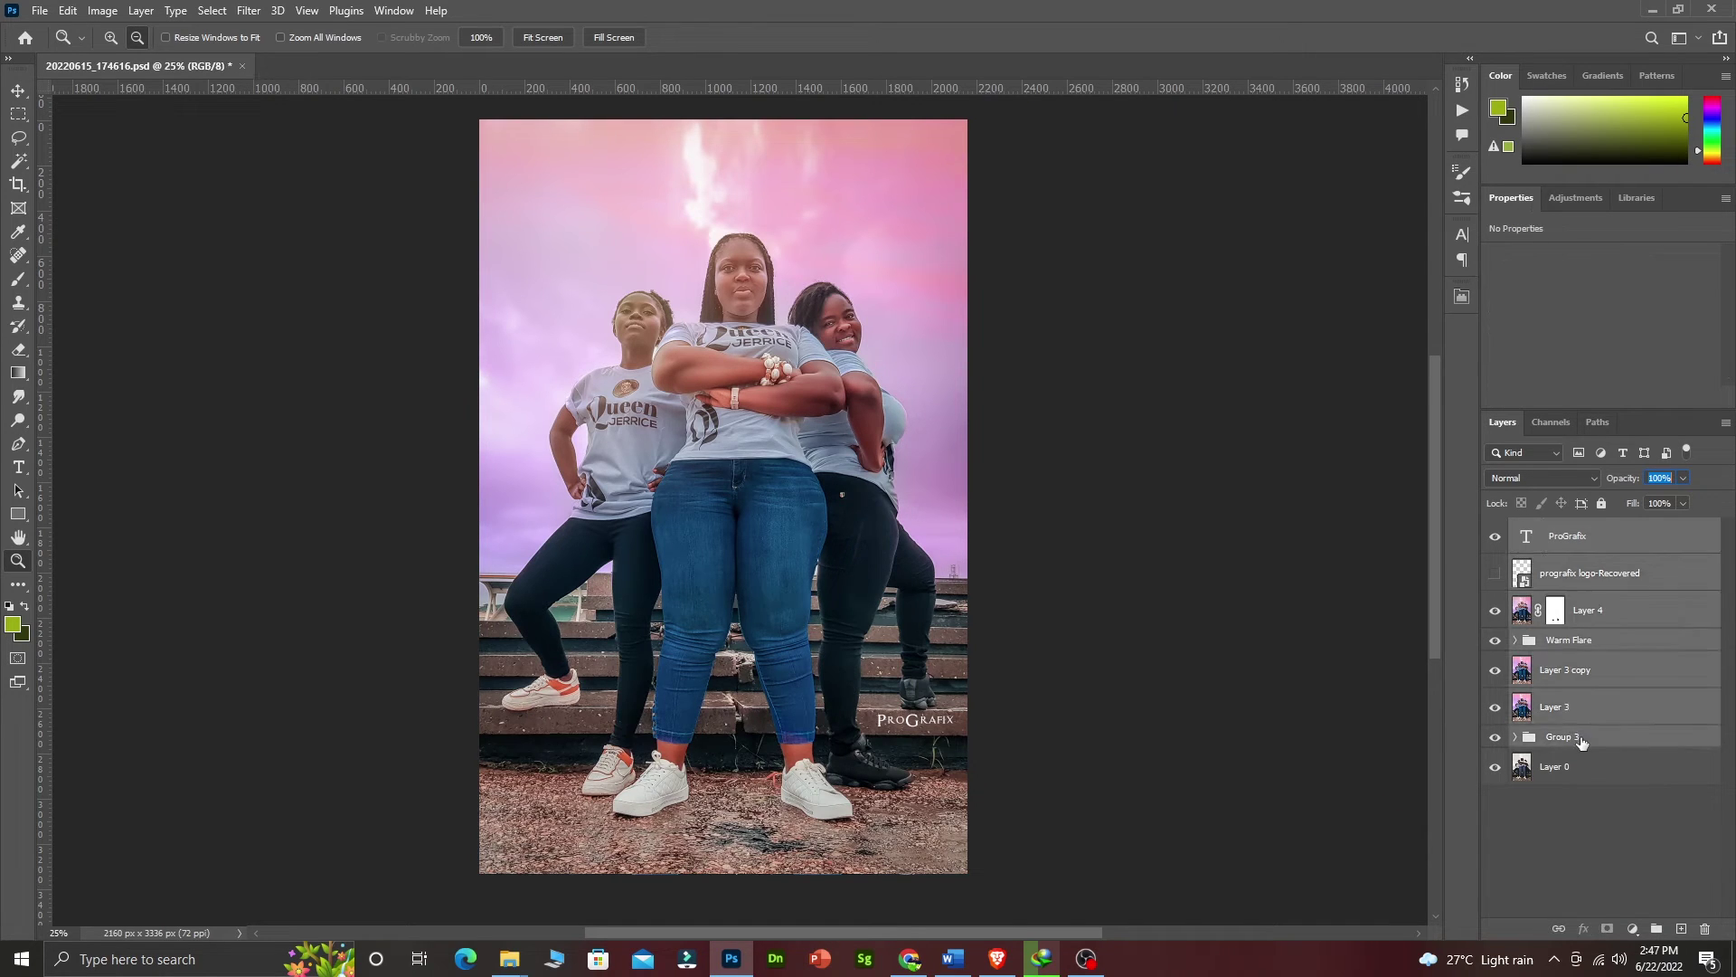
right_click(1595, 615)
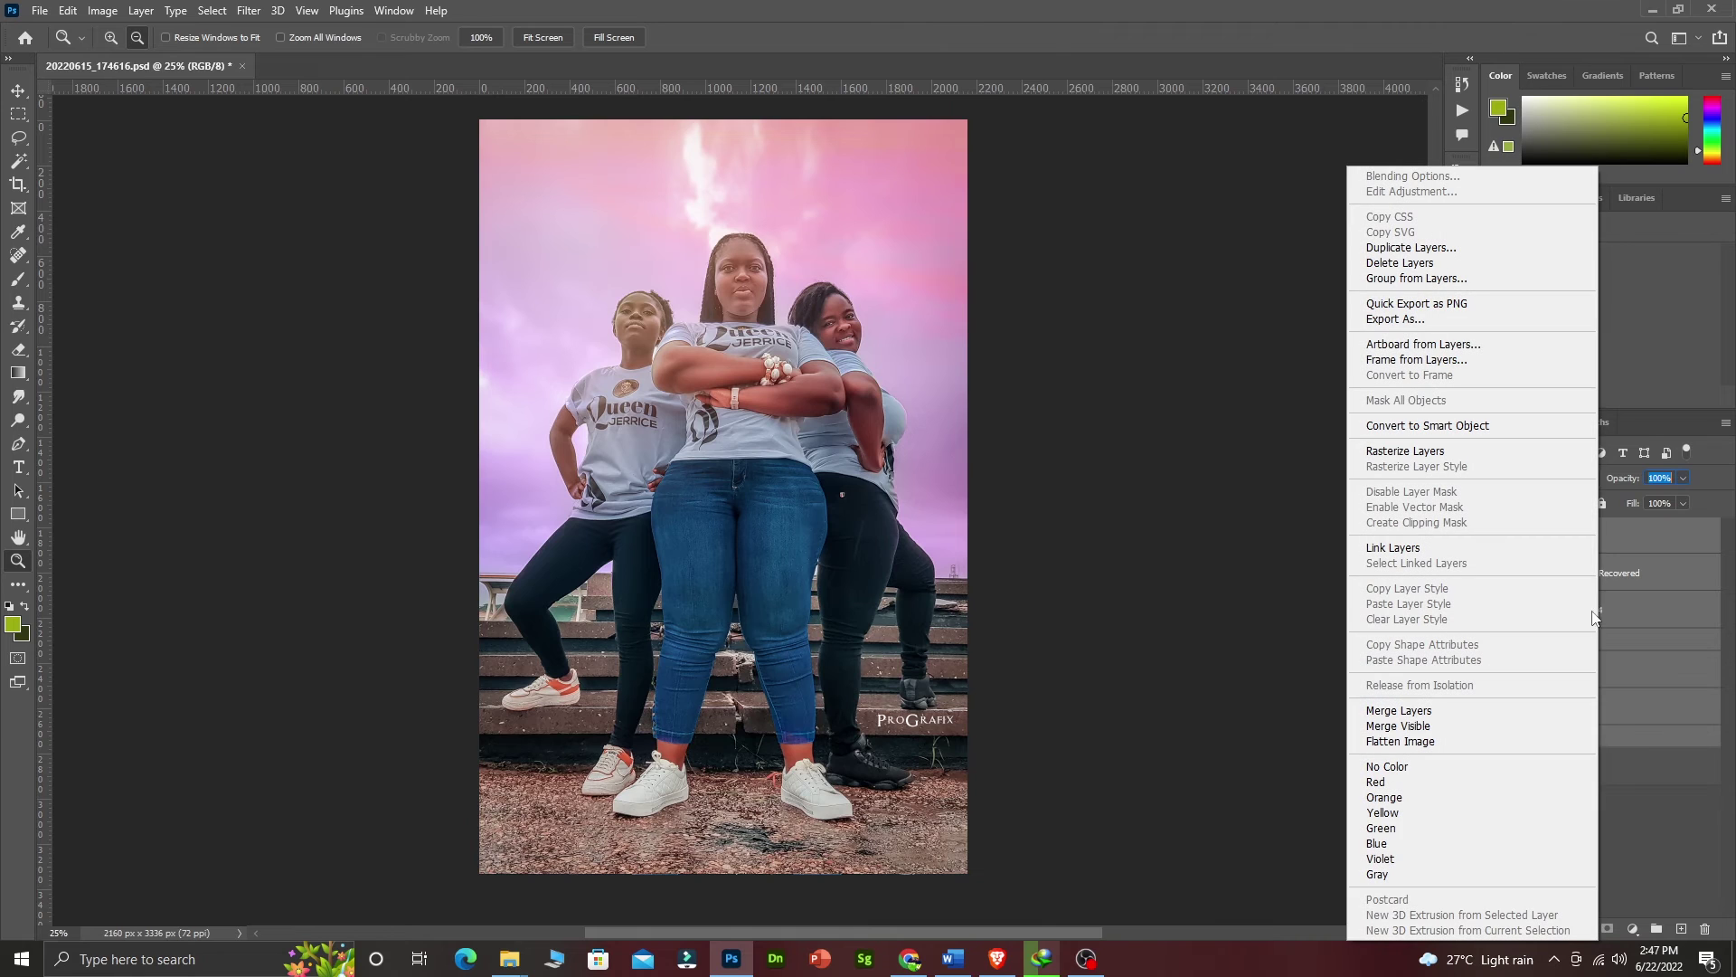
left_click(1673, 543)
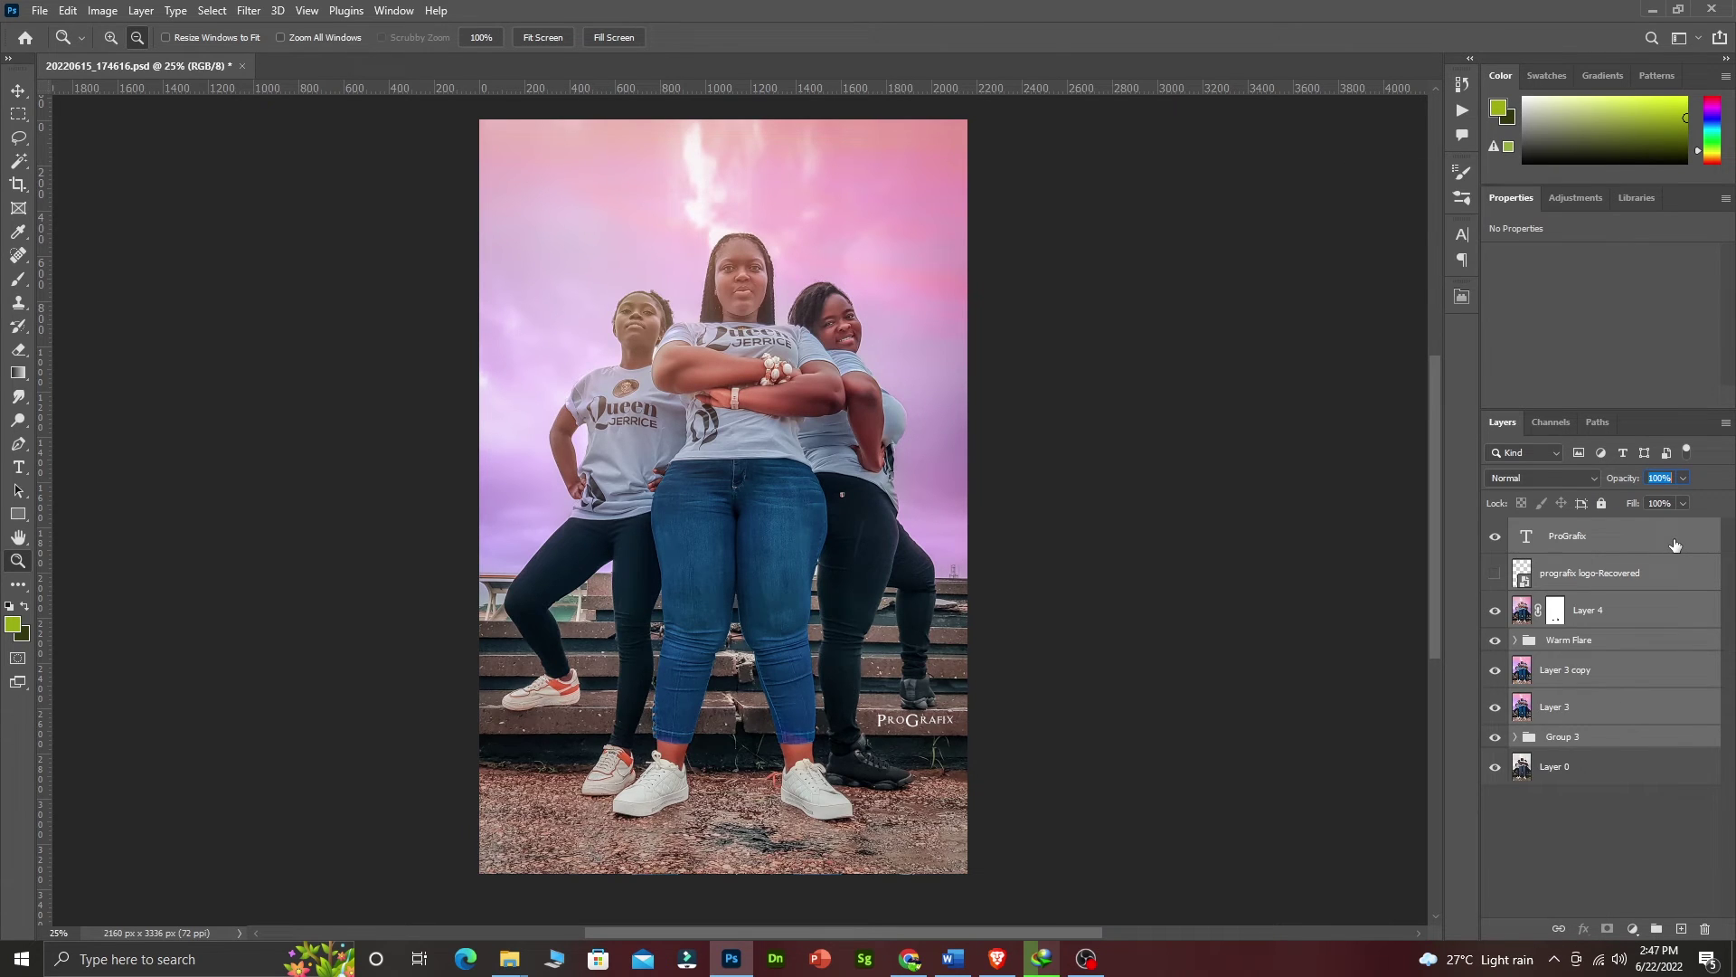
key("ctrl+g")
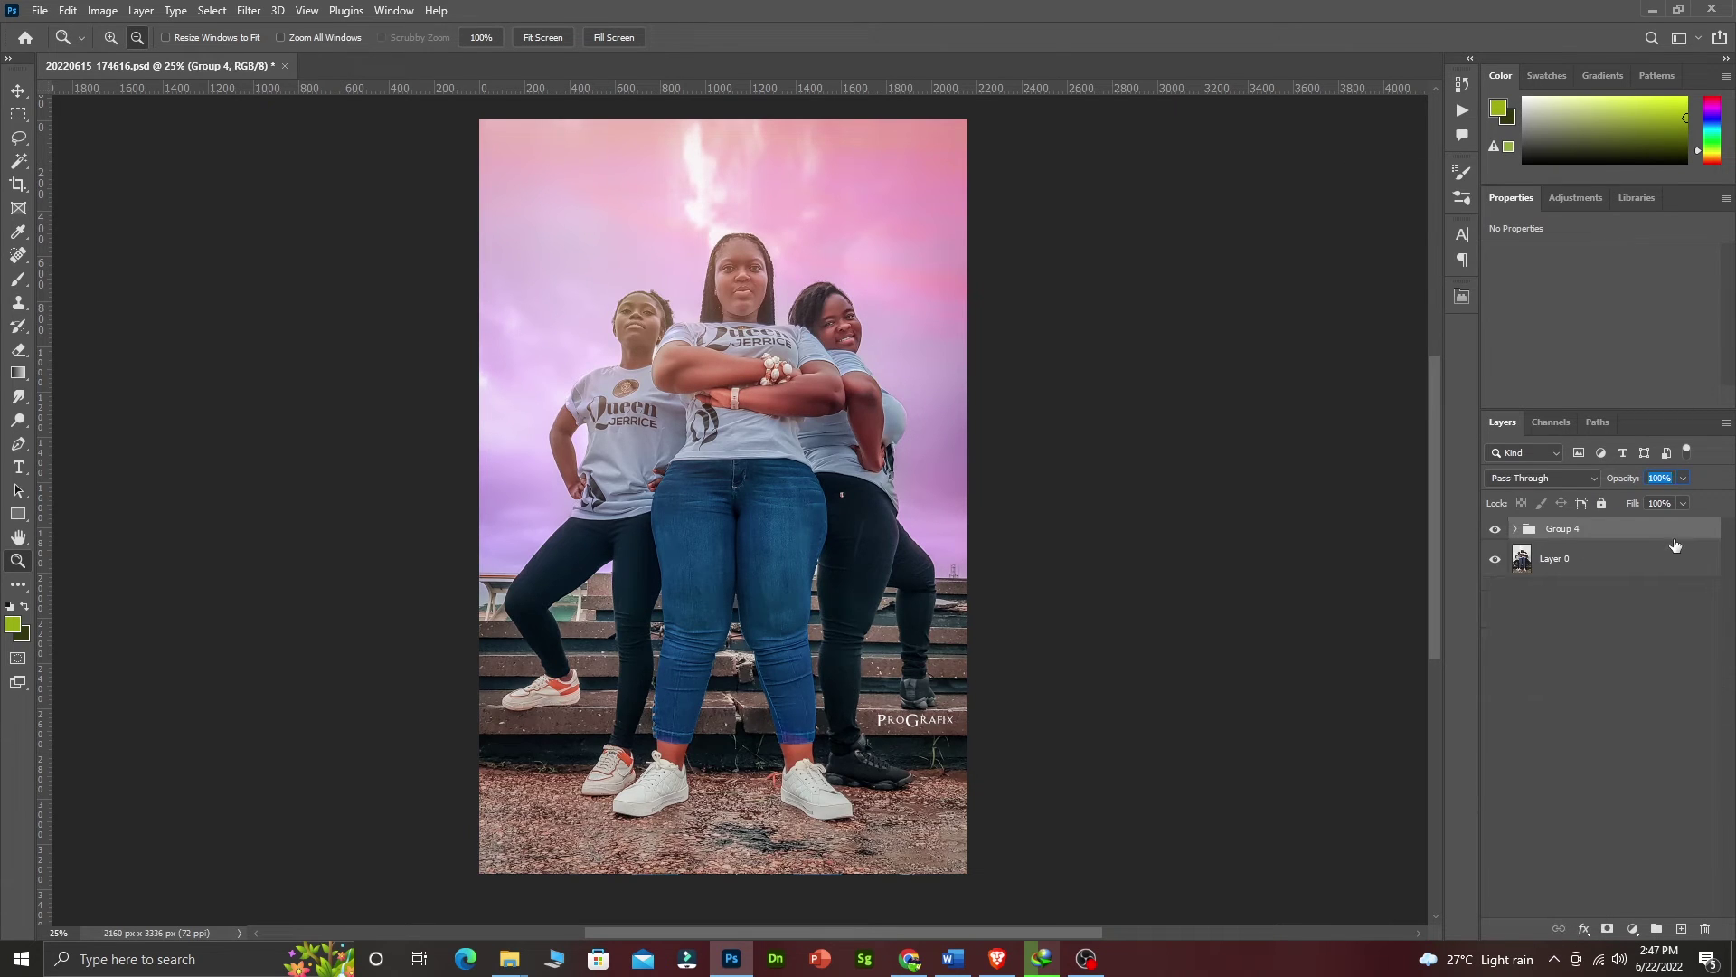
left_click(1496, 532)
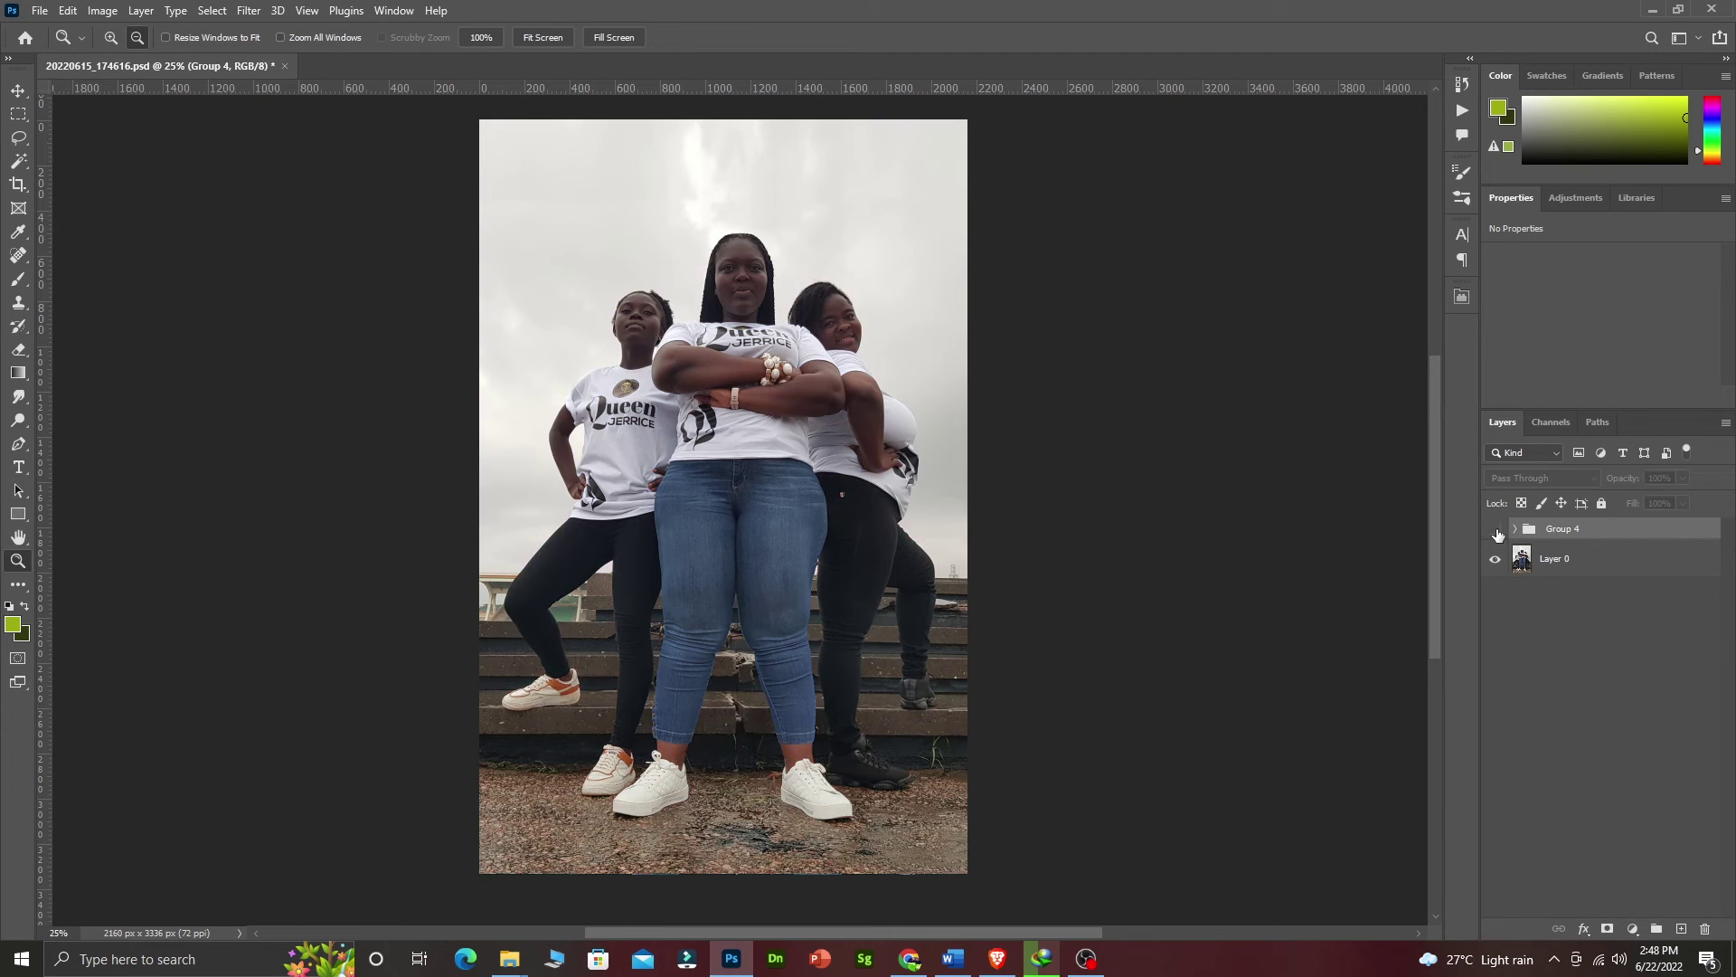
left_click(1496, 532)
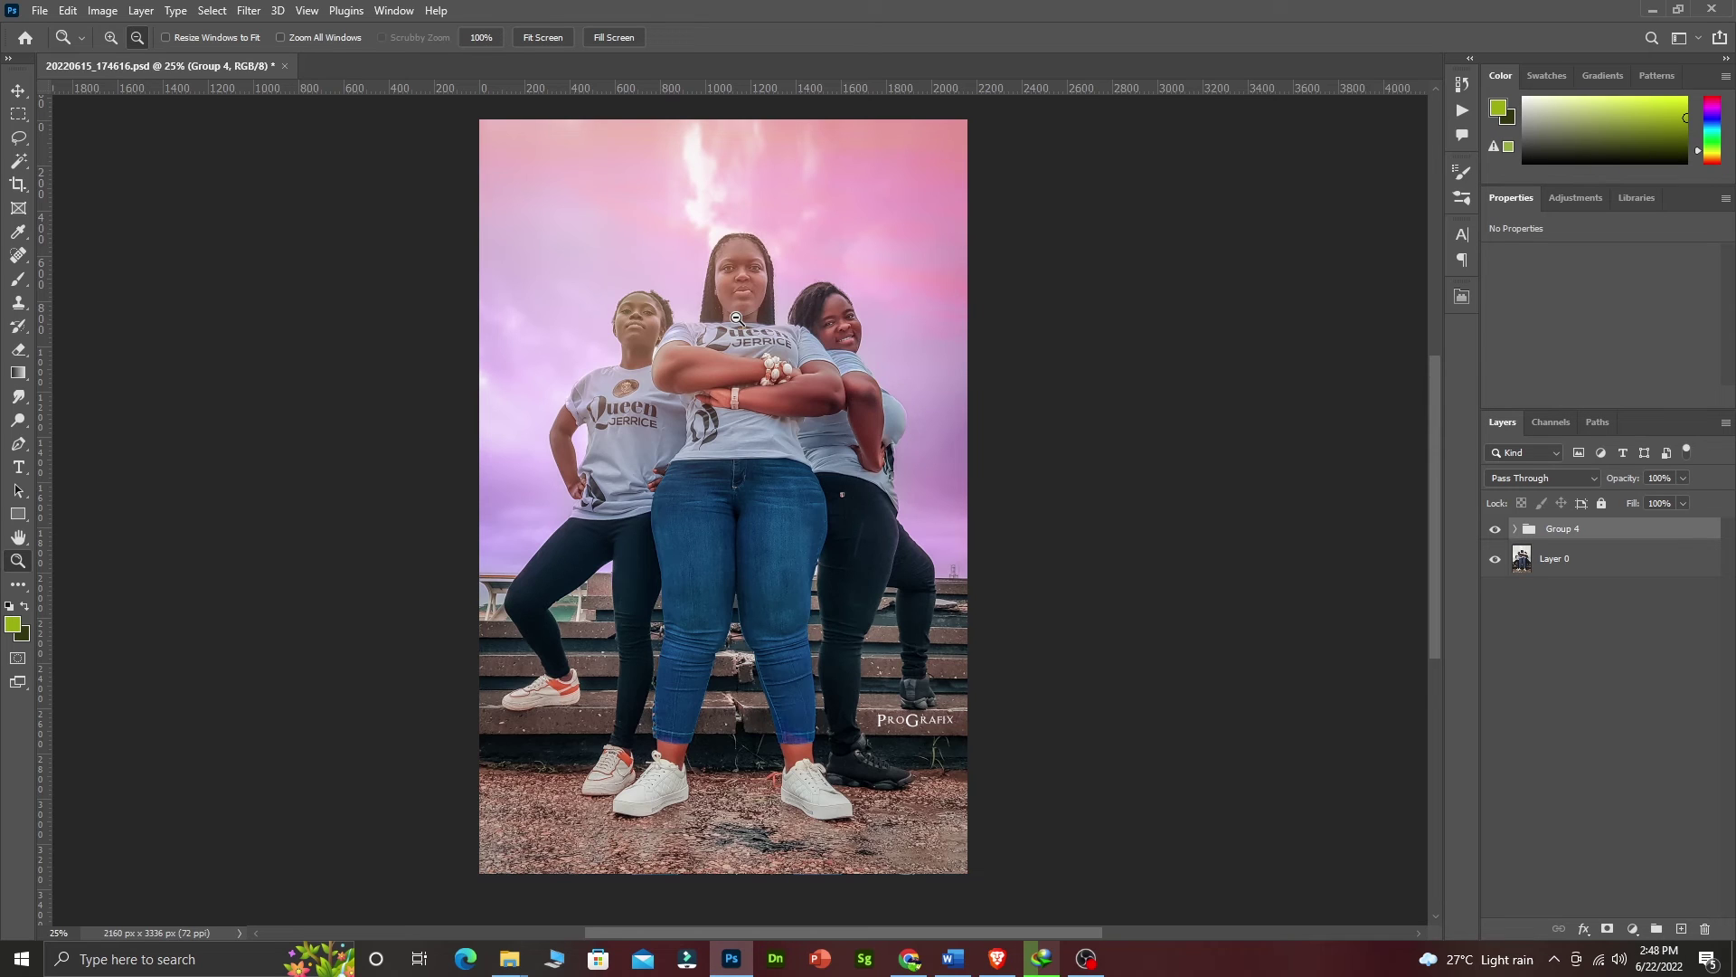
key("alt")
- Stamp the visible edits into Layer 5, duplicate it, and apply a 1.3-pixel High Pass to the copy
key("ctrl+shift+alt+e")
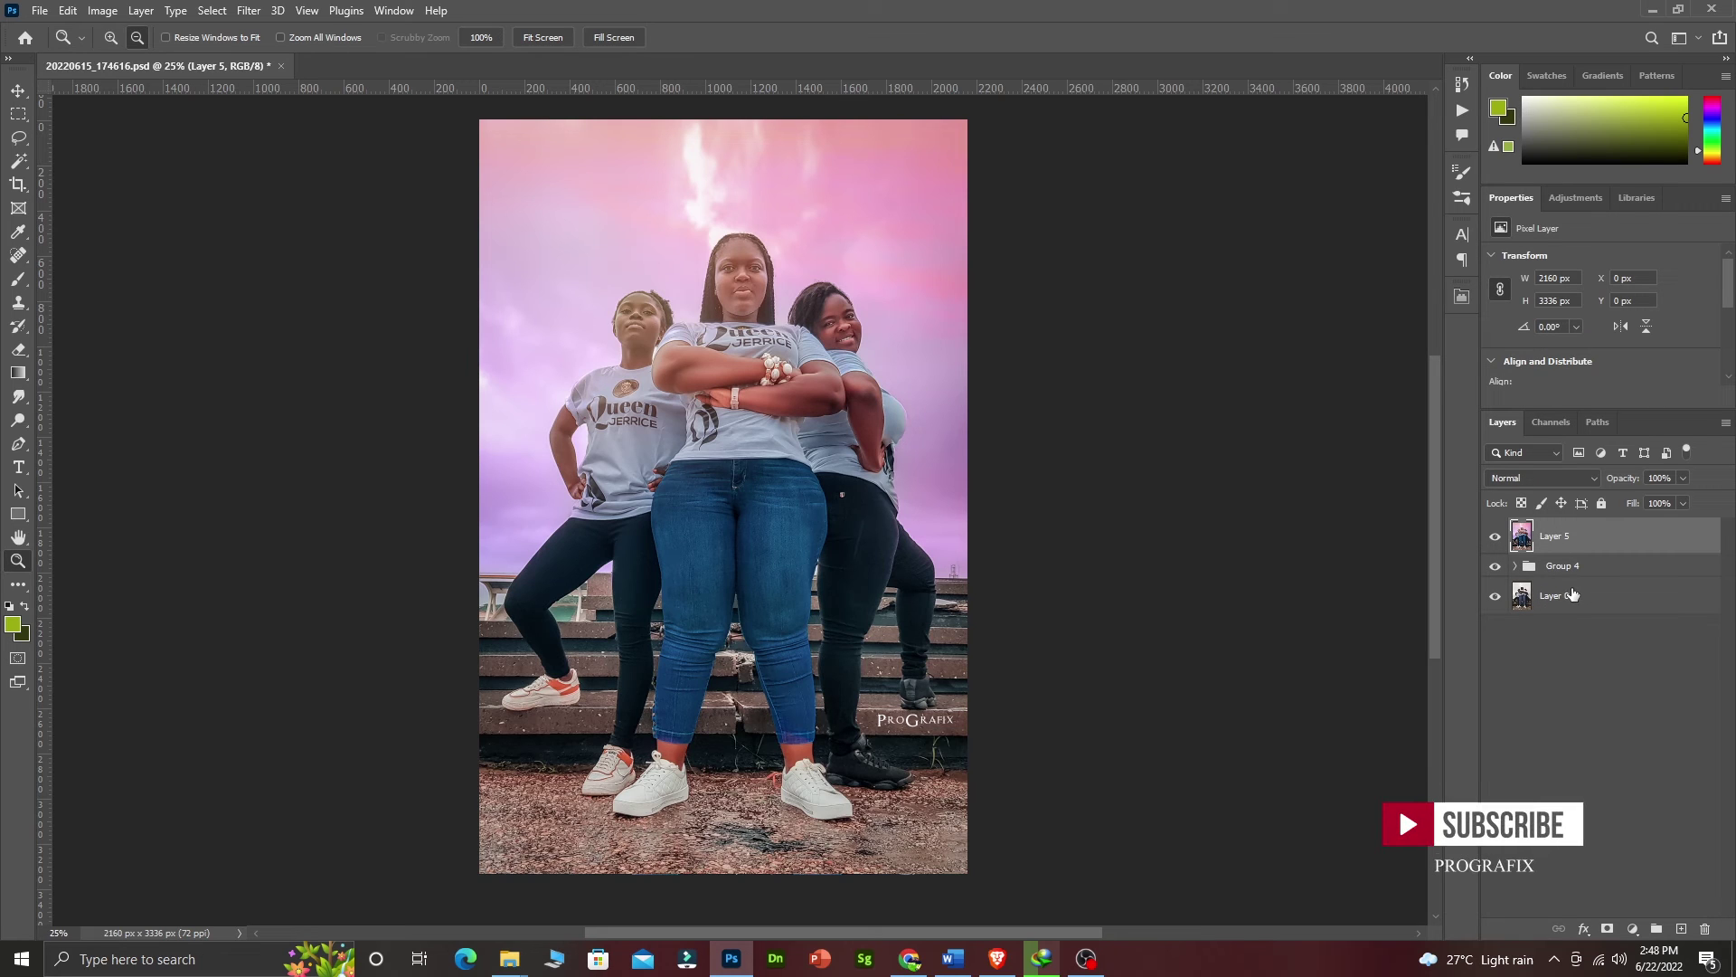
key("ctrl+j")
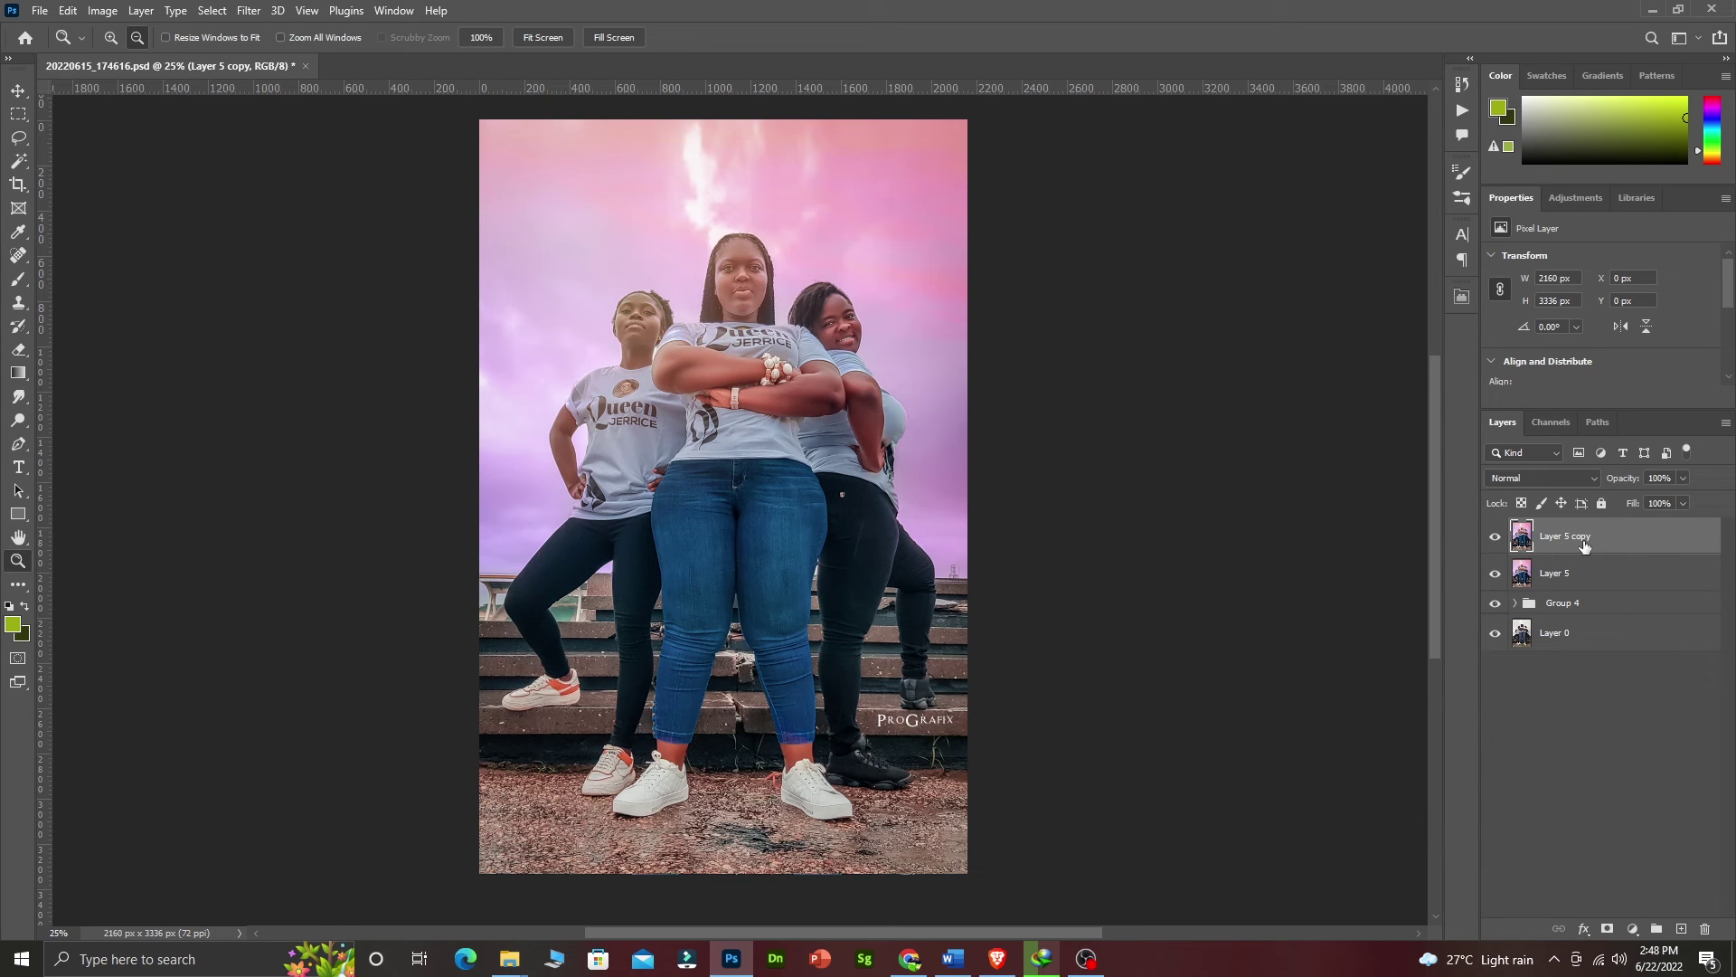
left_click(243, 12)
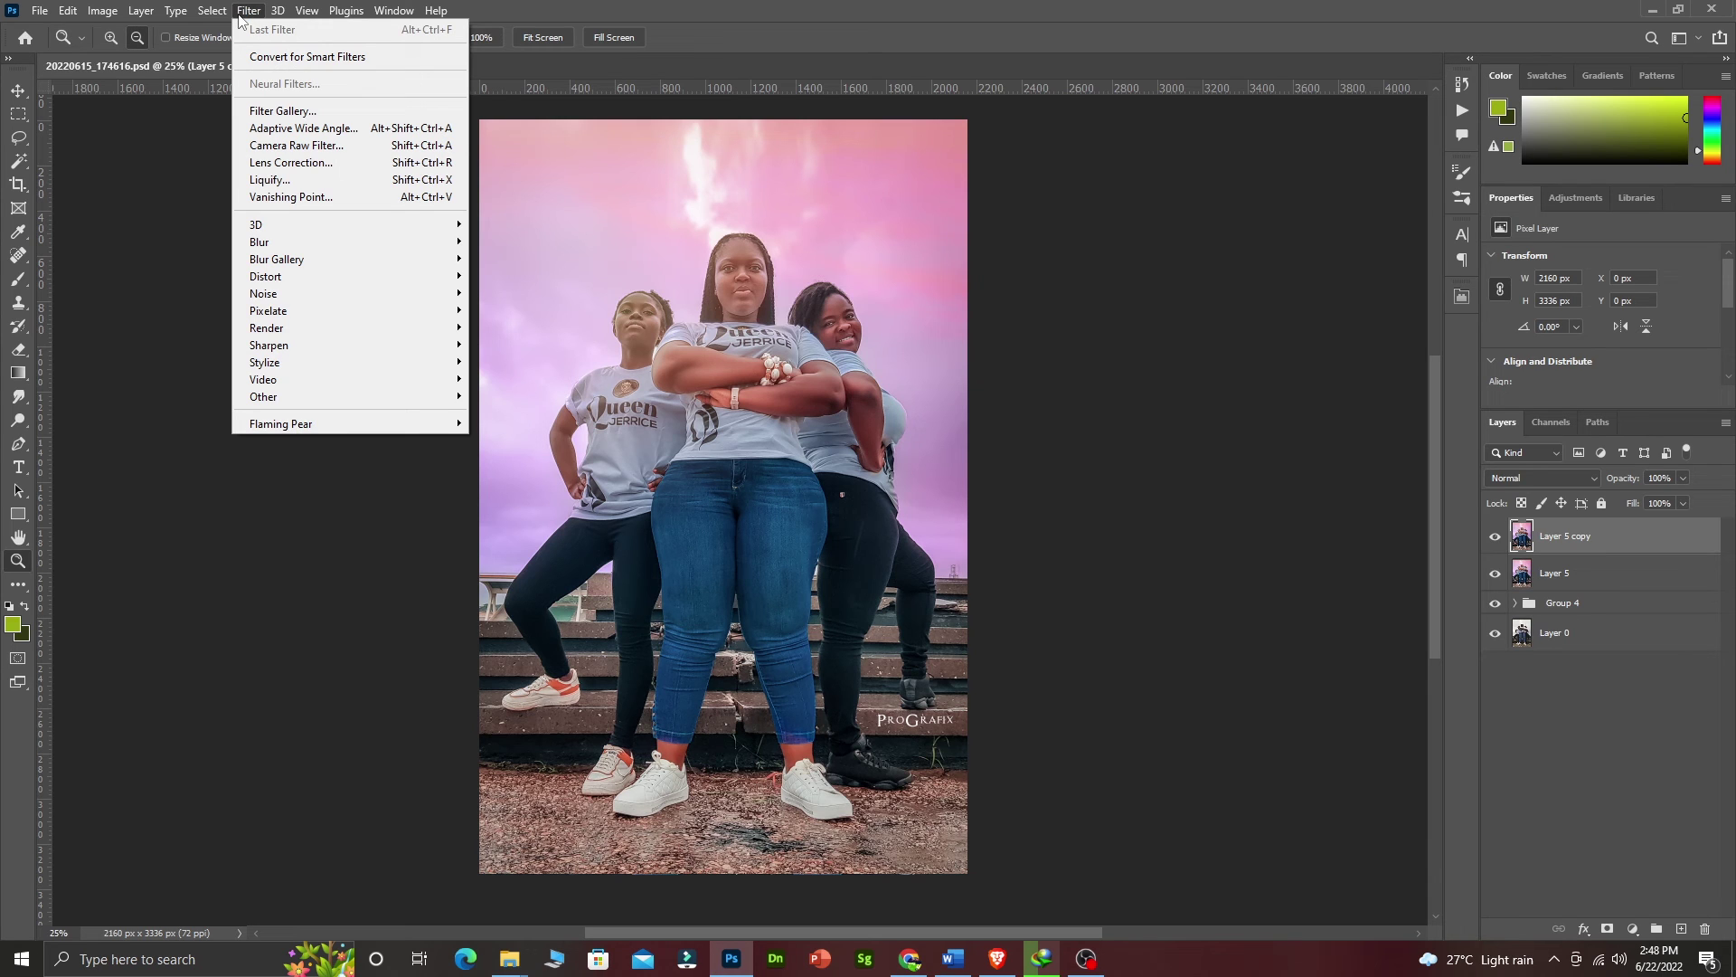
mouse_move(398, 403)
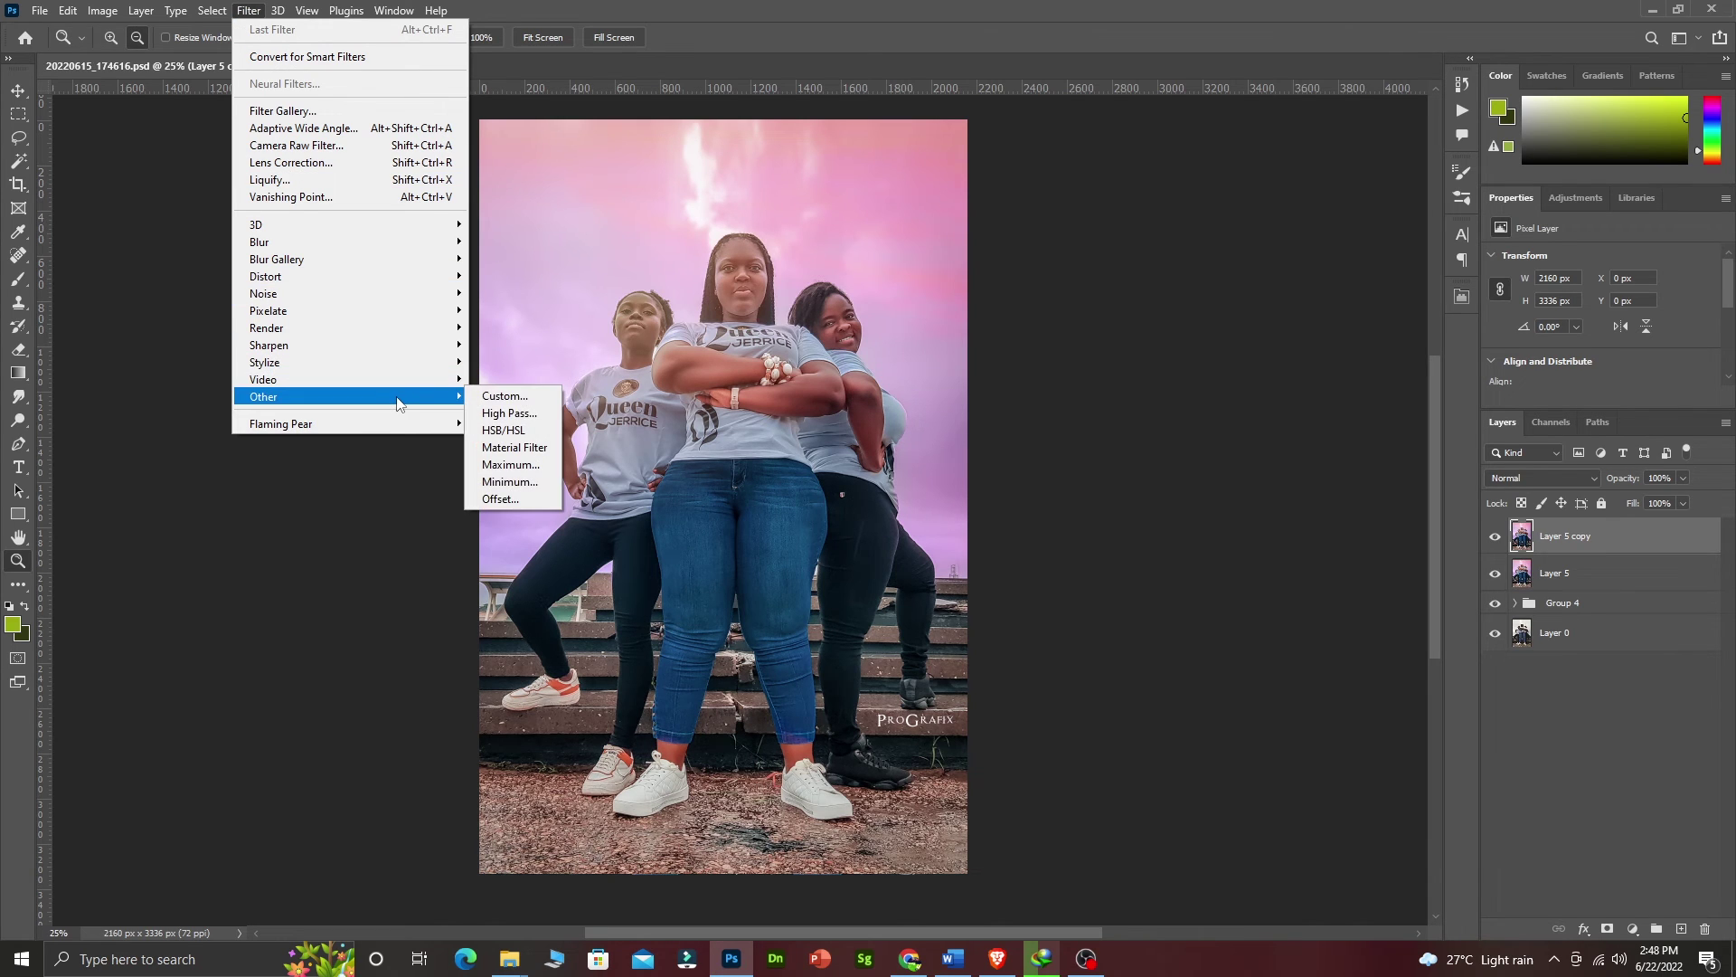
left_click(515, 412)
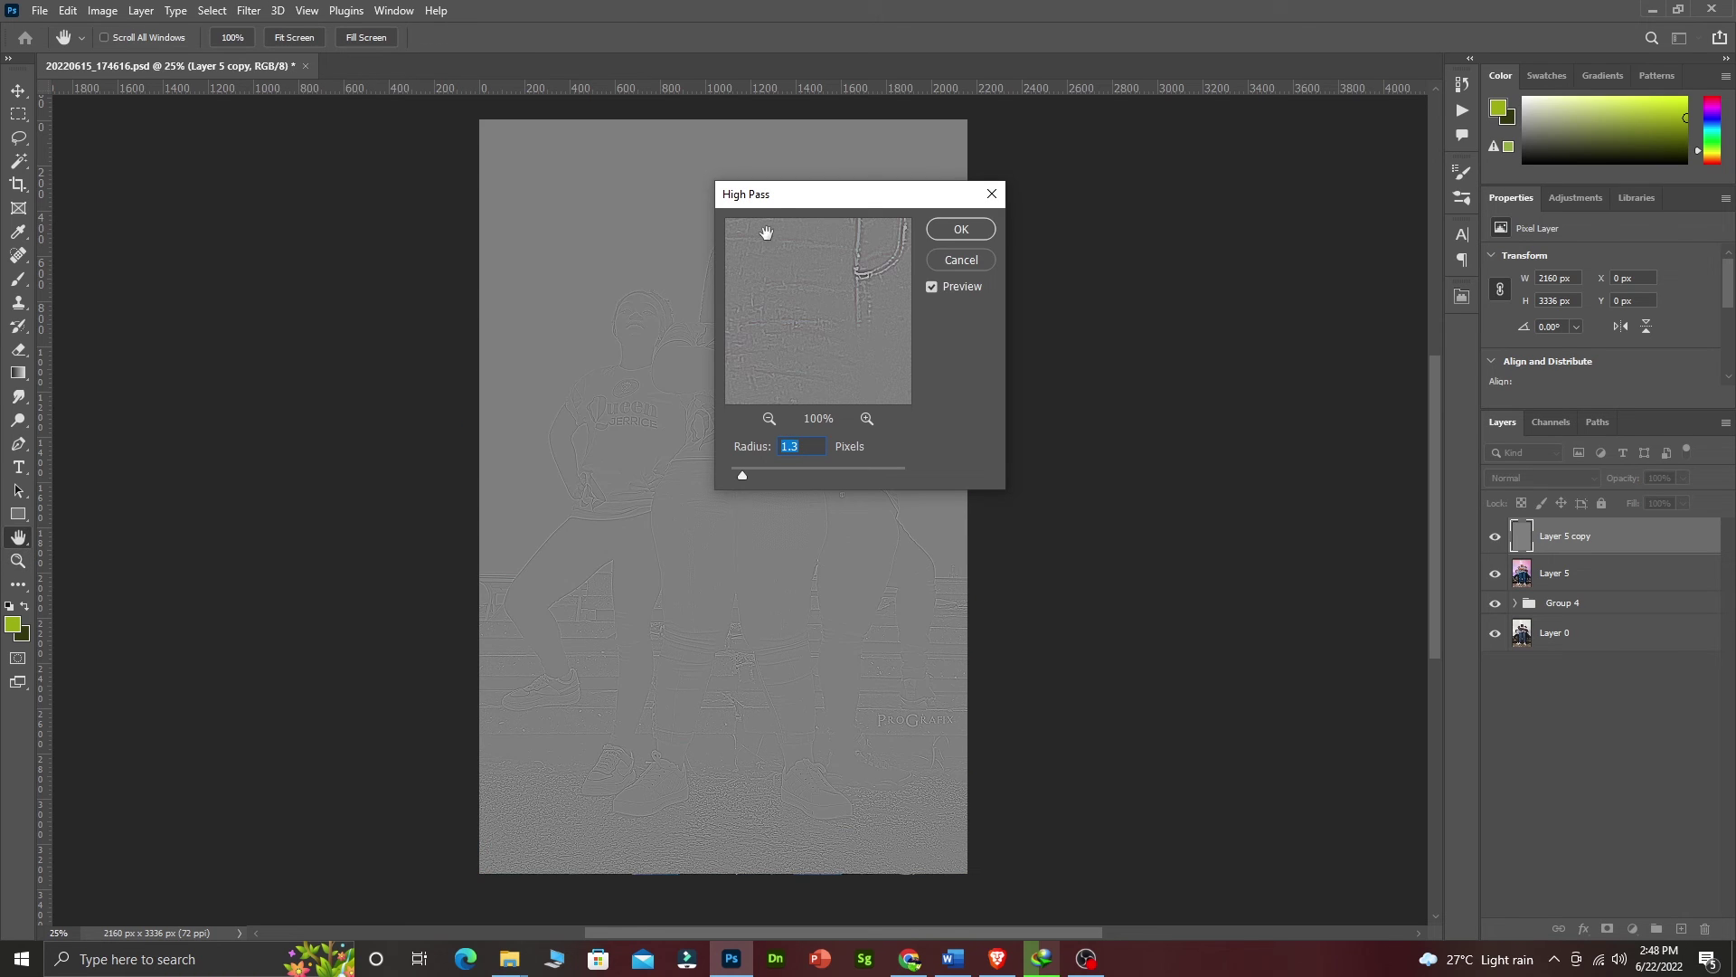
left_click_drag(783, 197, 1018, 213)
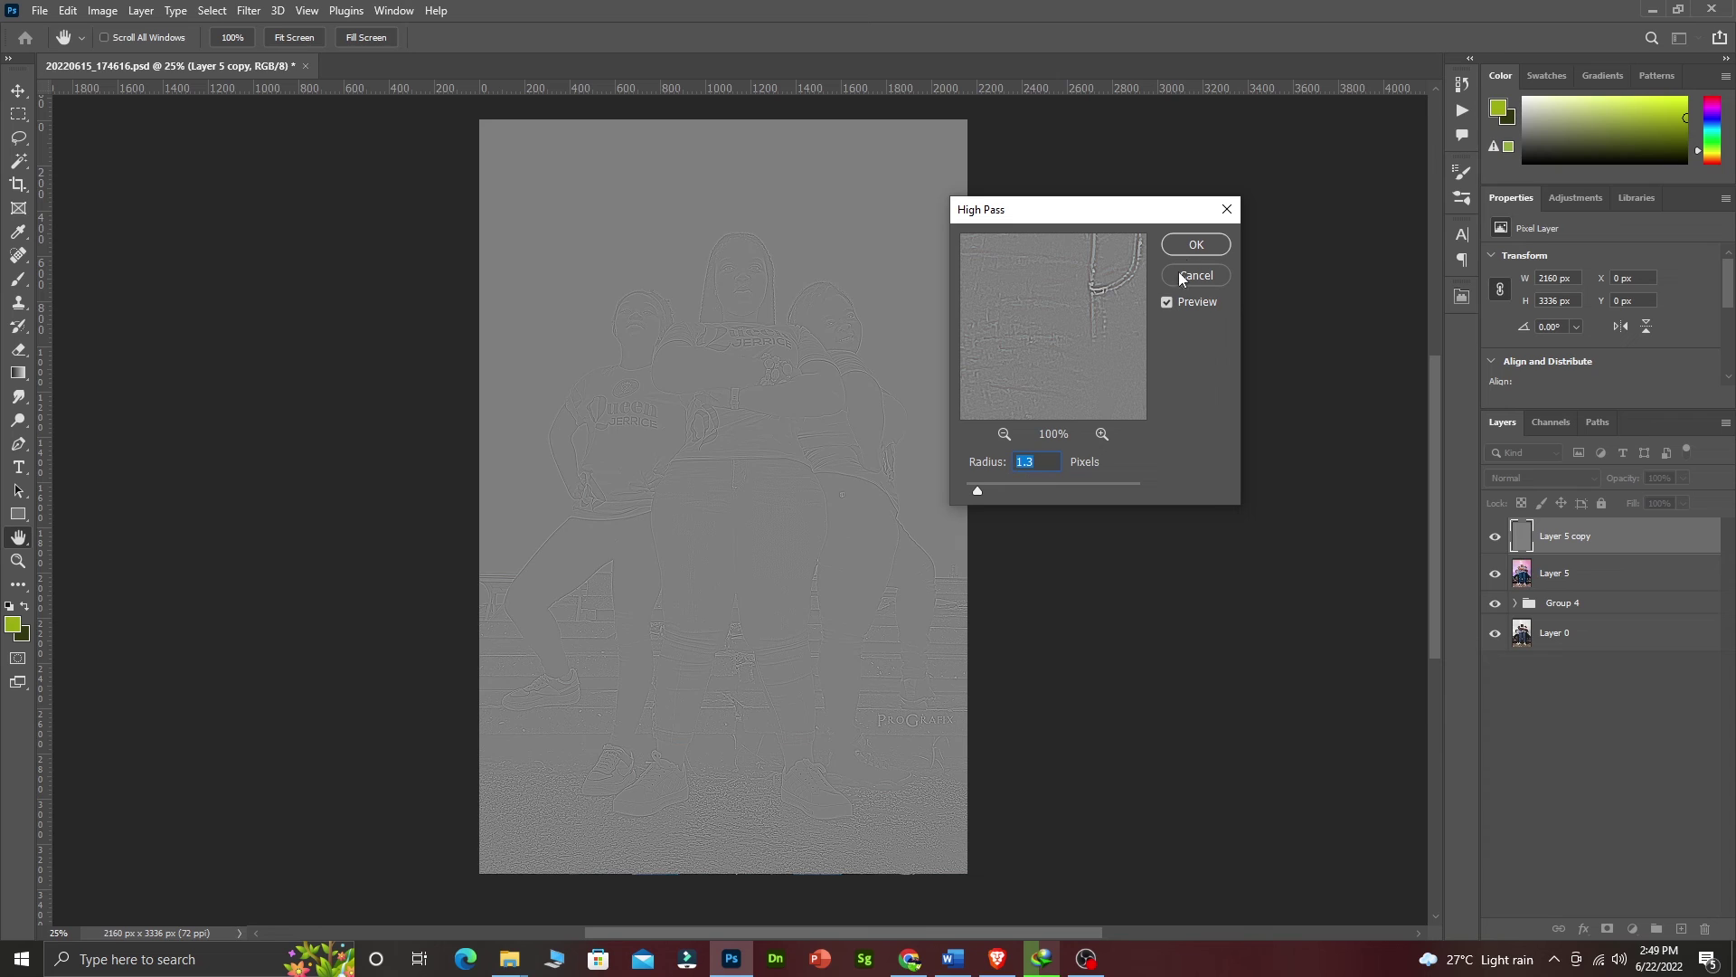
left_click(1192, 243)
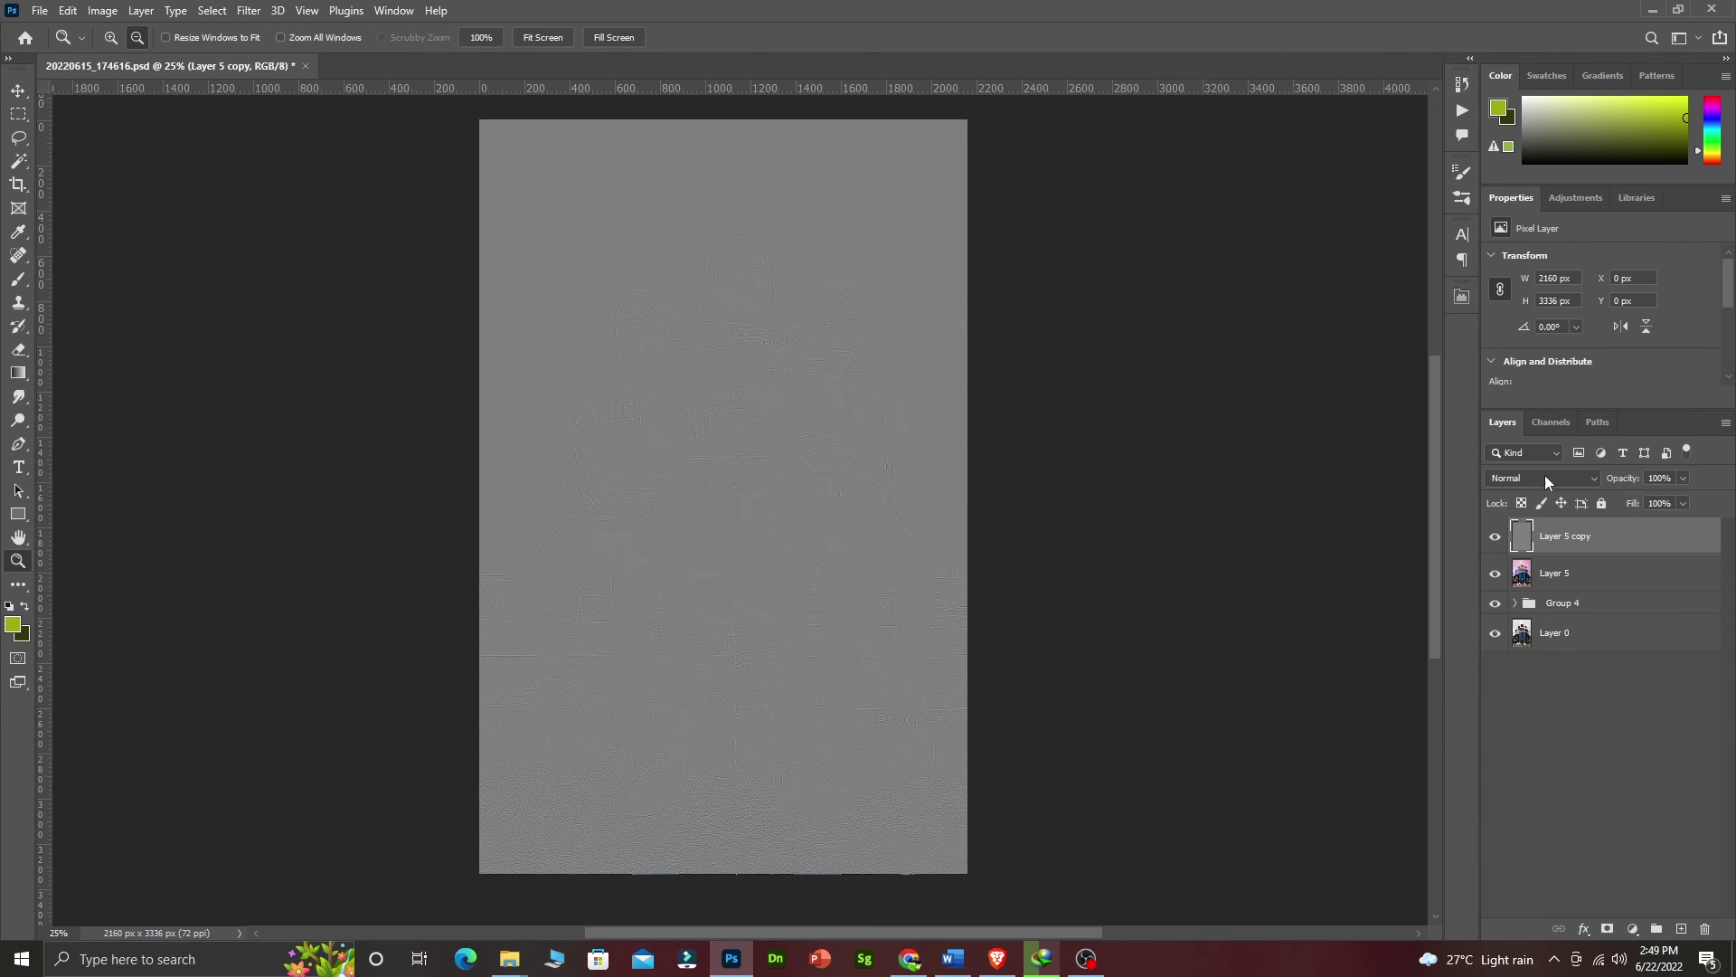
- Set Layer 5 copy's blend mode to Linear Light and zoom to 50% on the faces
left_click(1549, 477)
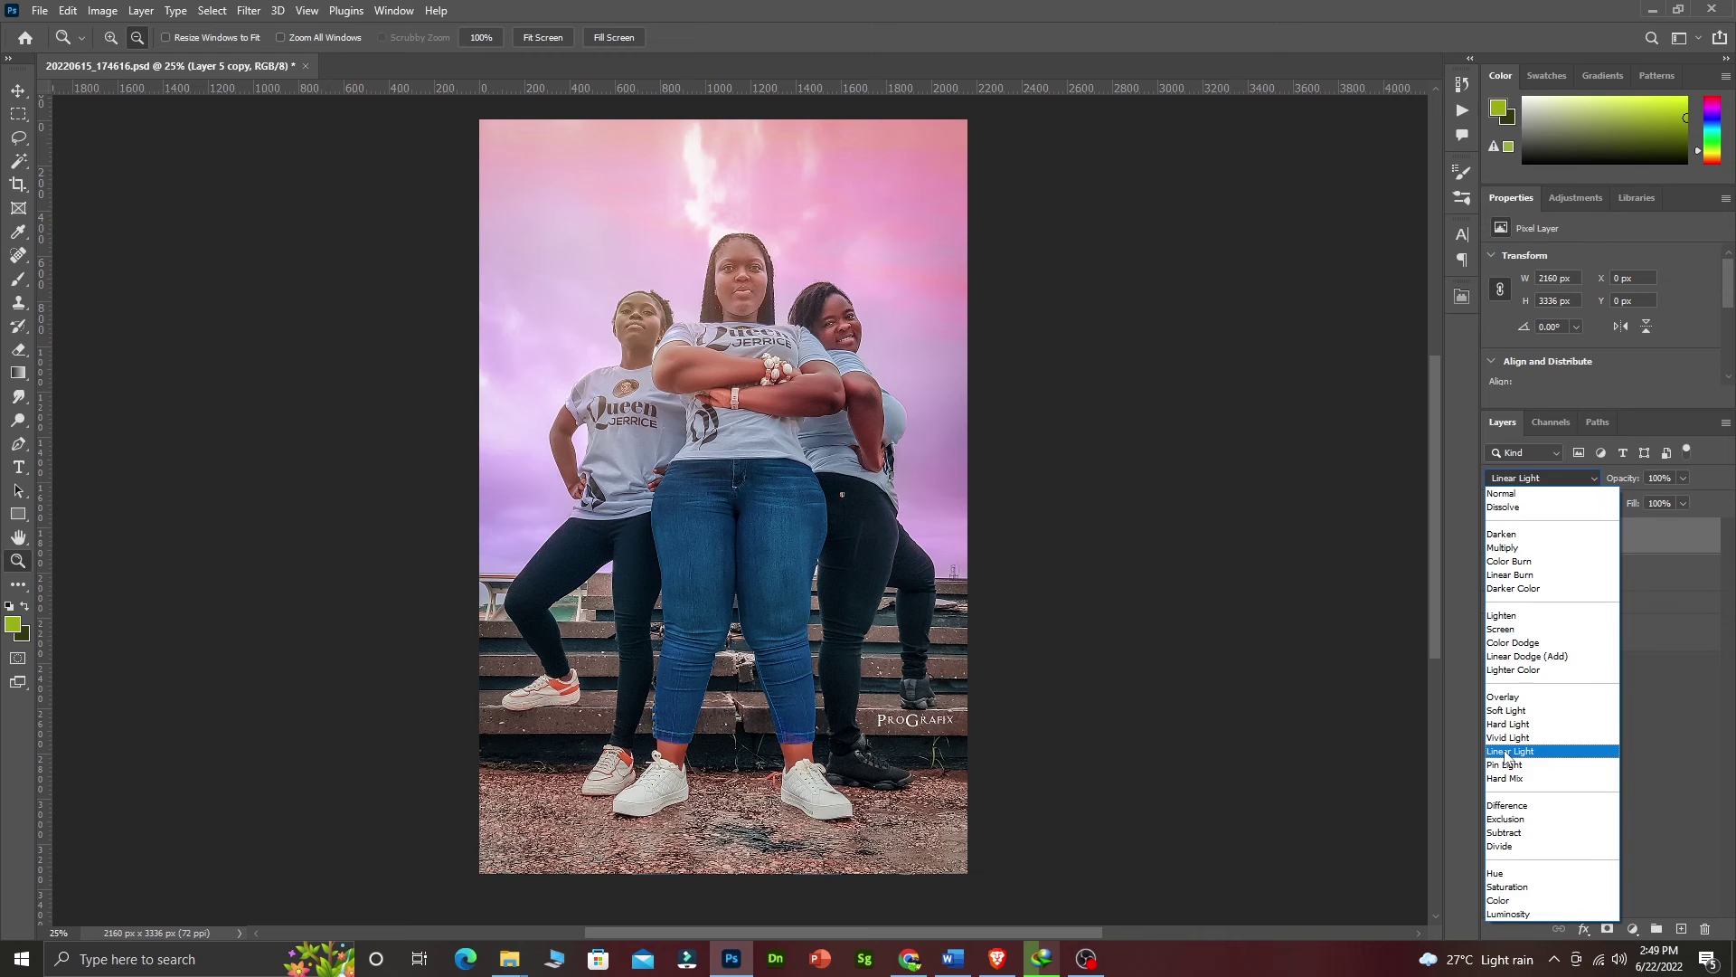
left_click(1506, 754)
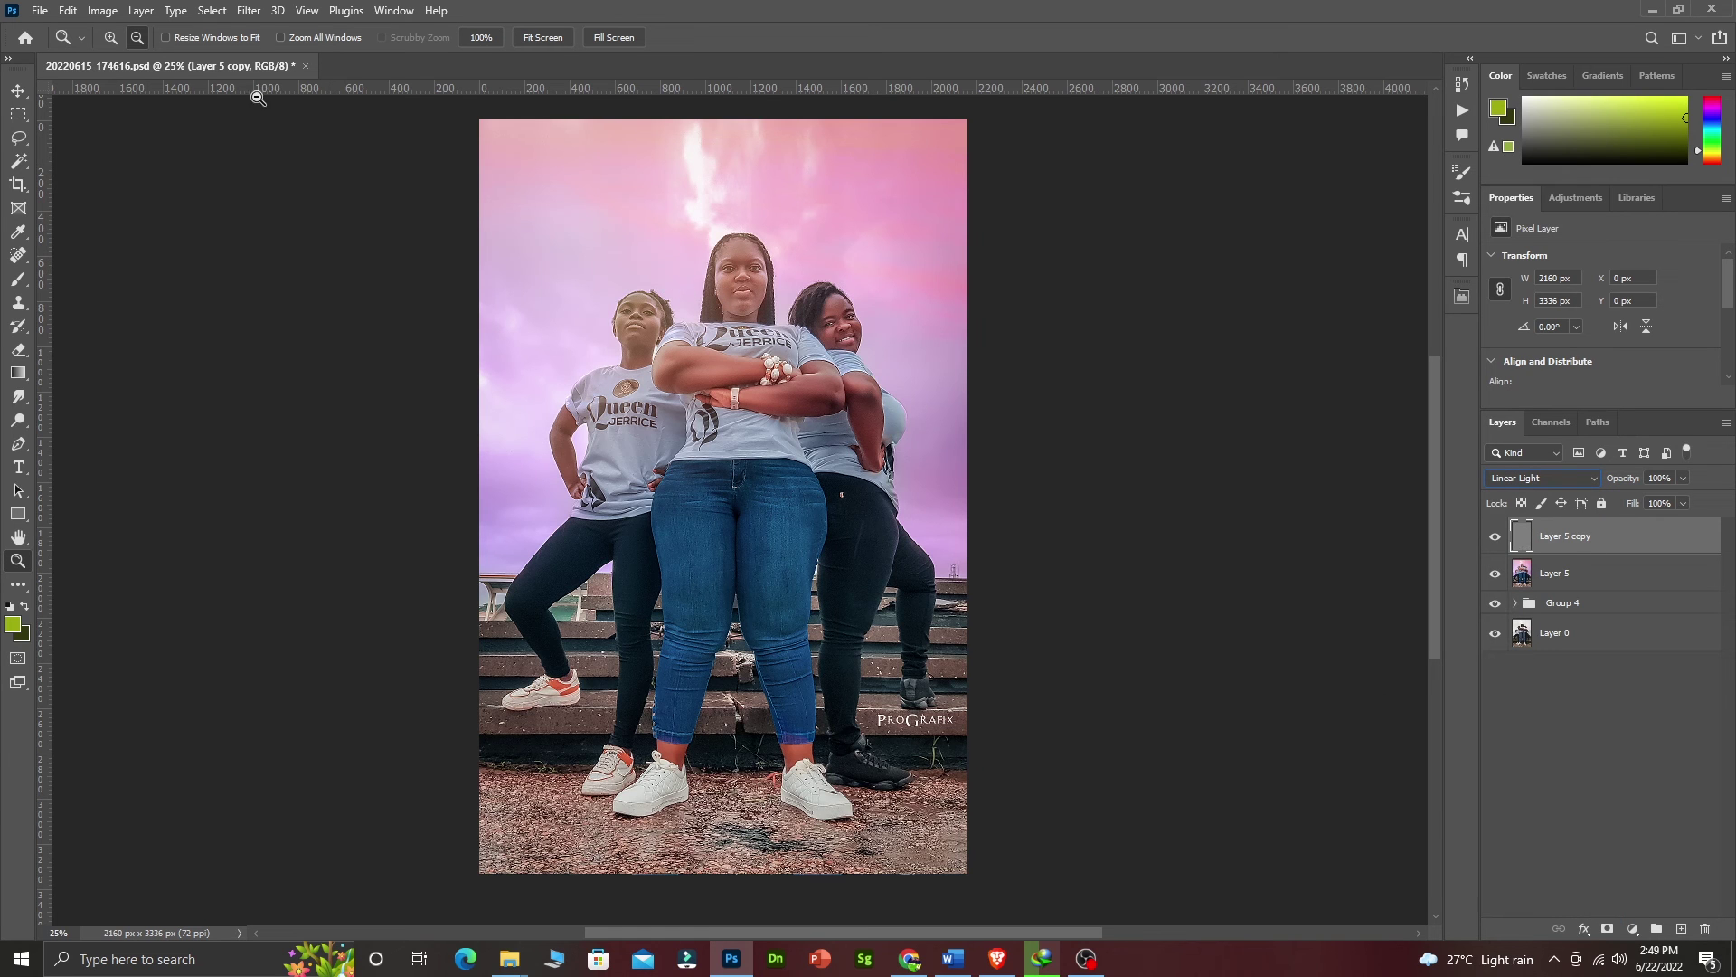
left_click(110, 37)
left_click(740, 287)
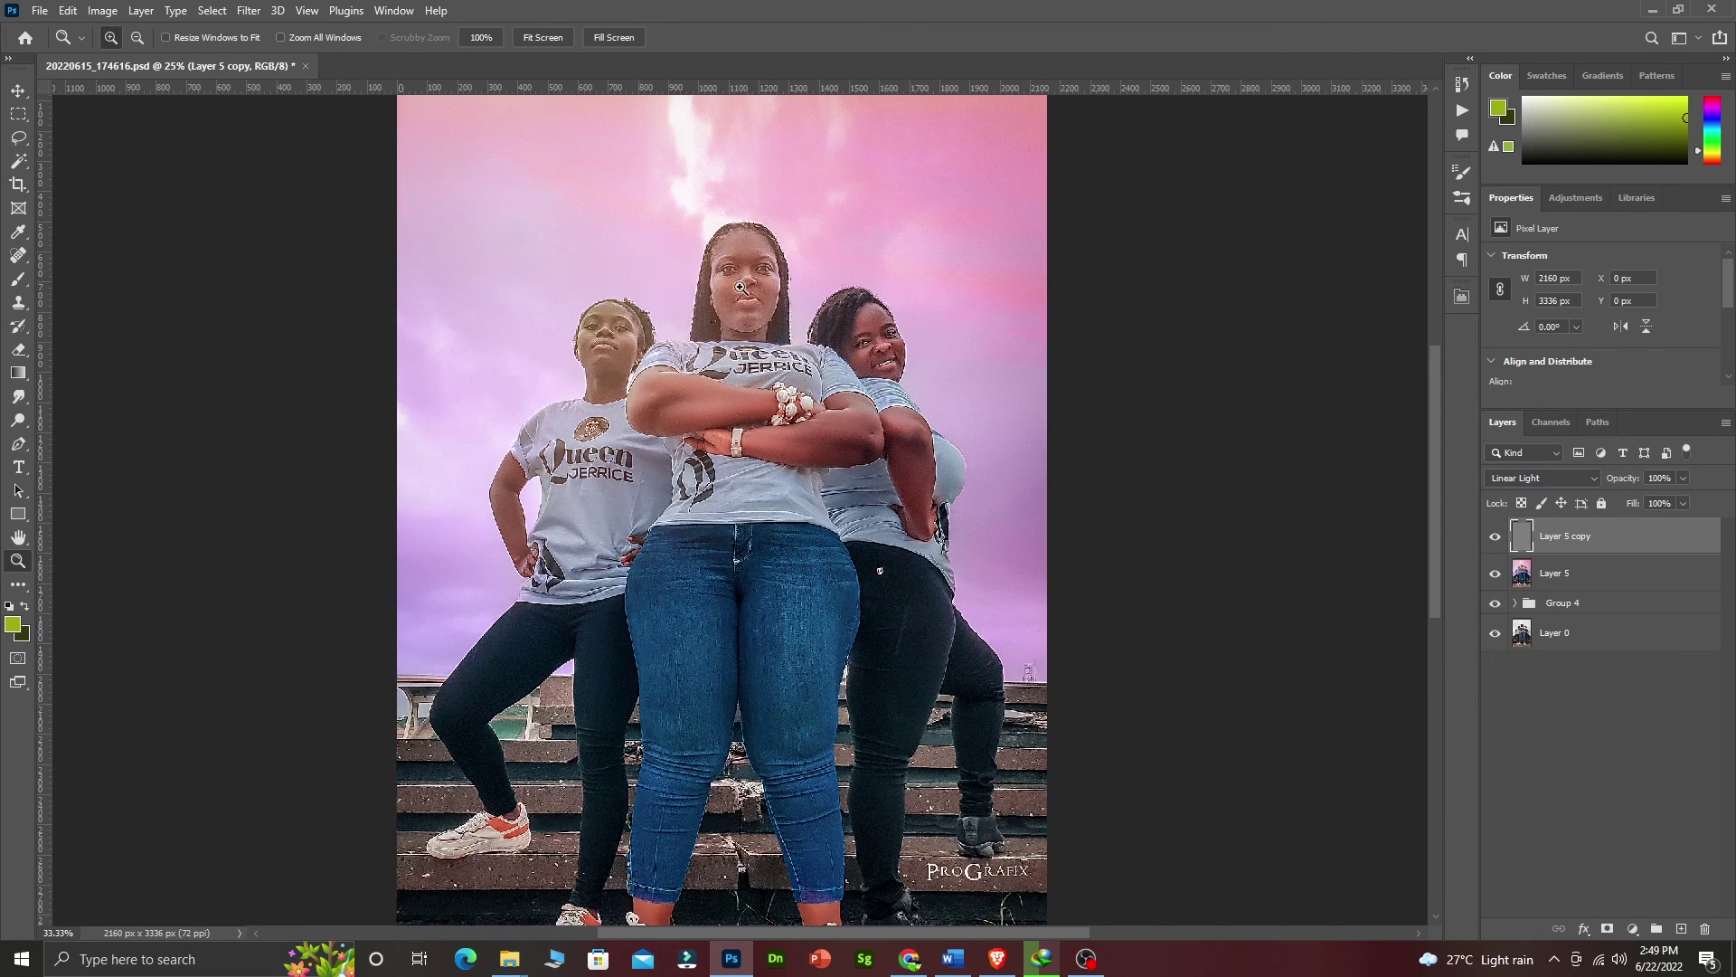
left_click(743, 288)
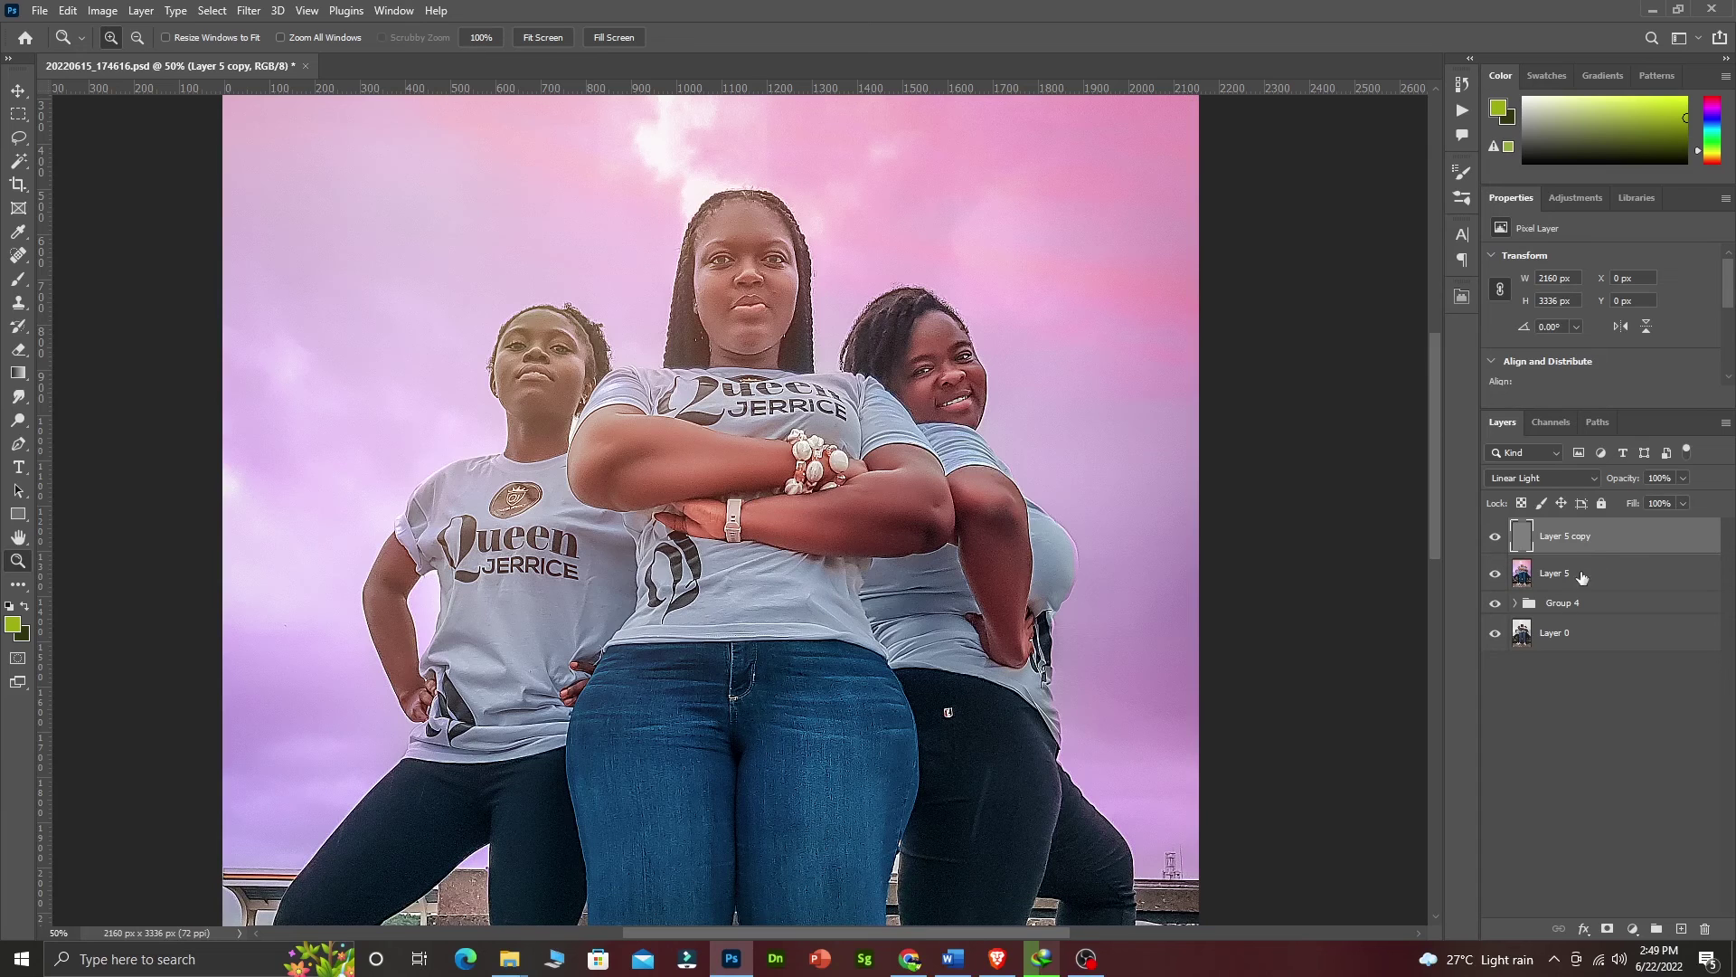
- Lower the sharpening layer's opacity to 5%, compare it on and off, leave it hidden, and refit the view
left_click_drag(1622, 485, 1539, 509)
left_click(1496, 538)
left_click(1497, 539)
left_click(1498, 540)
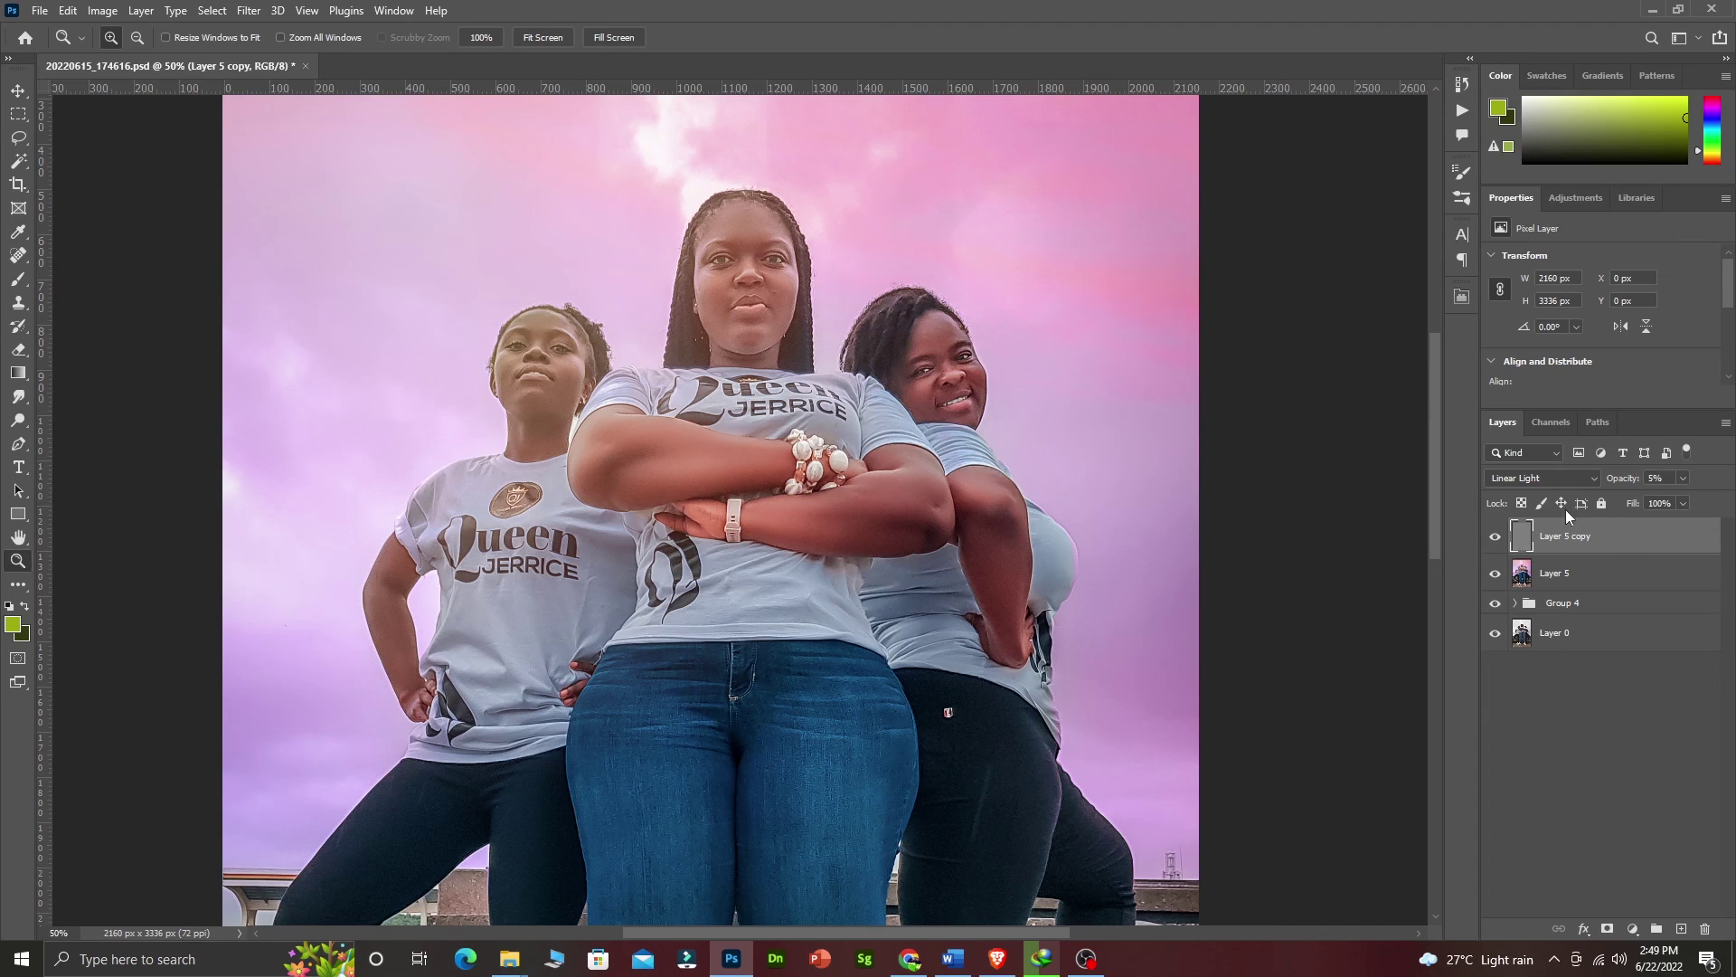
left_click(1495, 538)
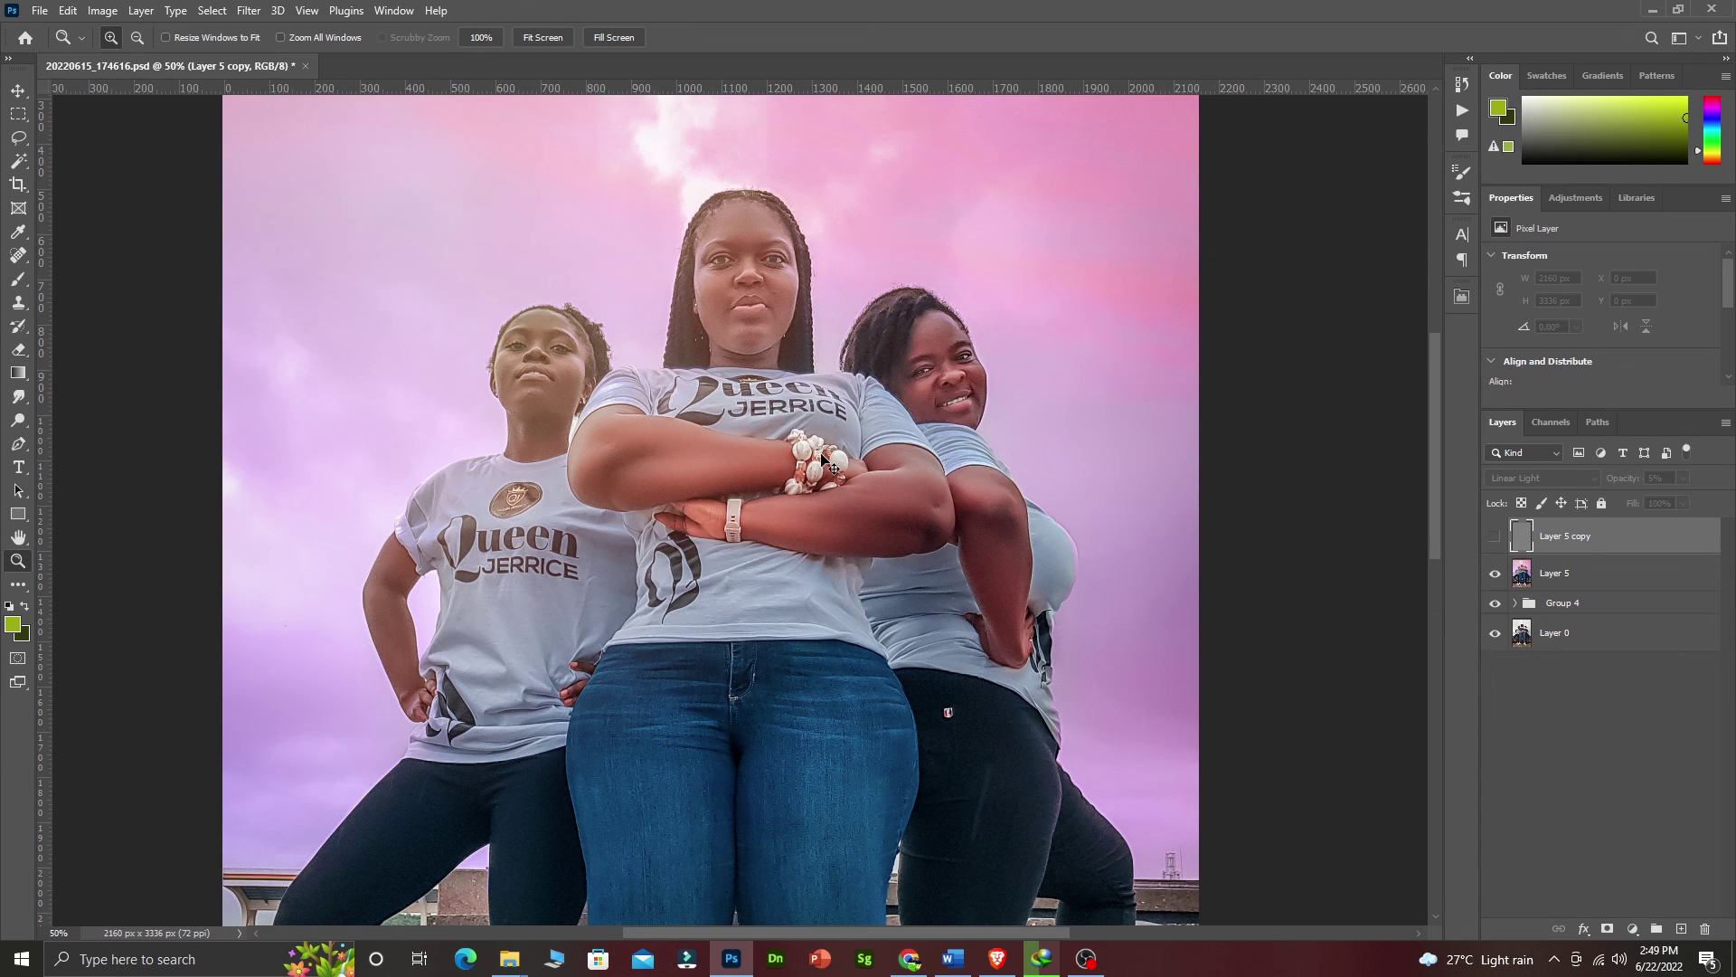
key("ctrl+minus")
key("ctrl+minus")
left_click_drag(768, 511, 783, 443)
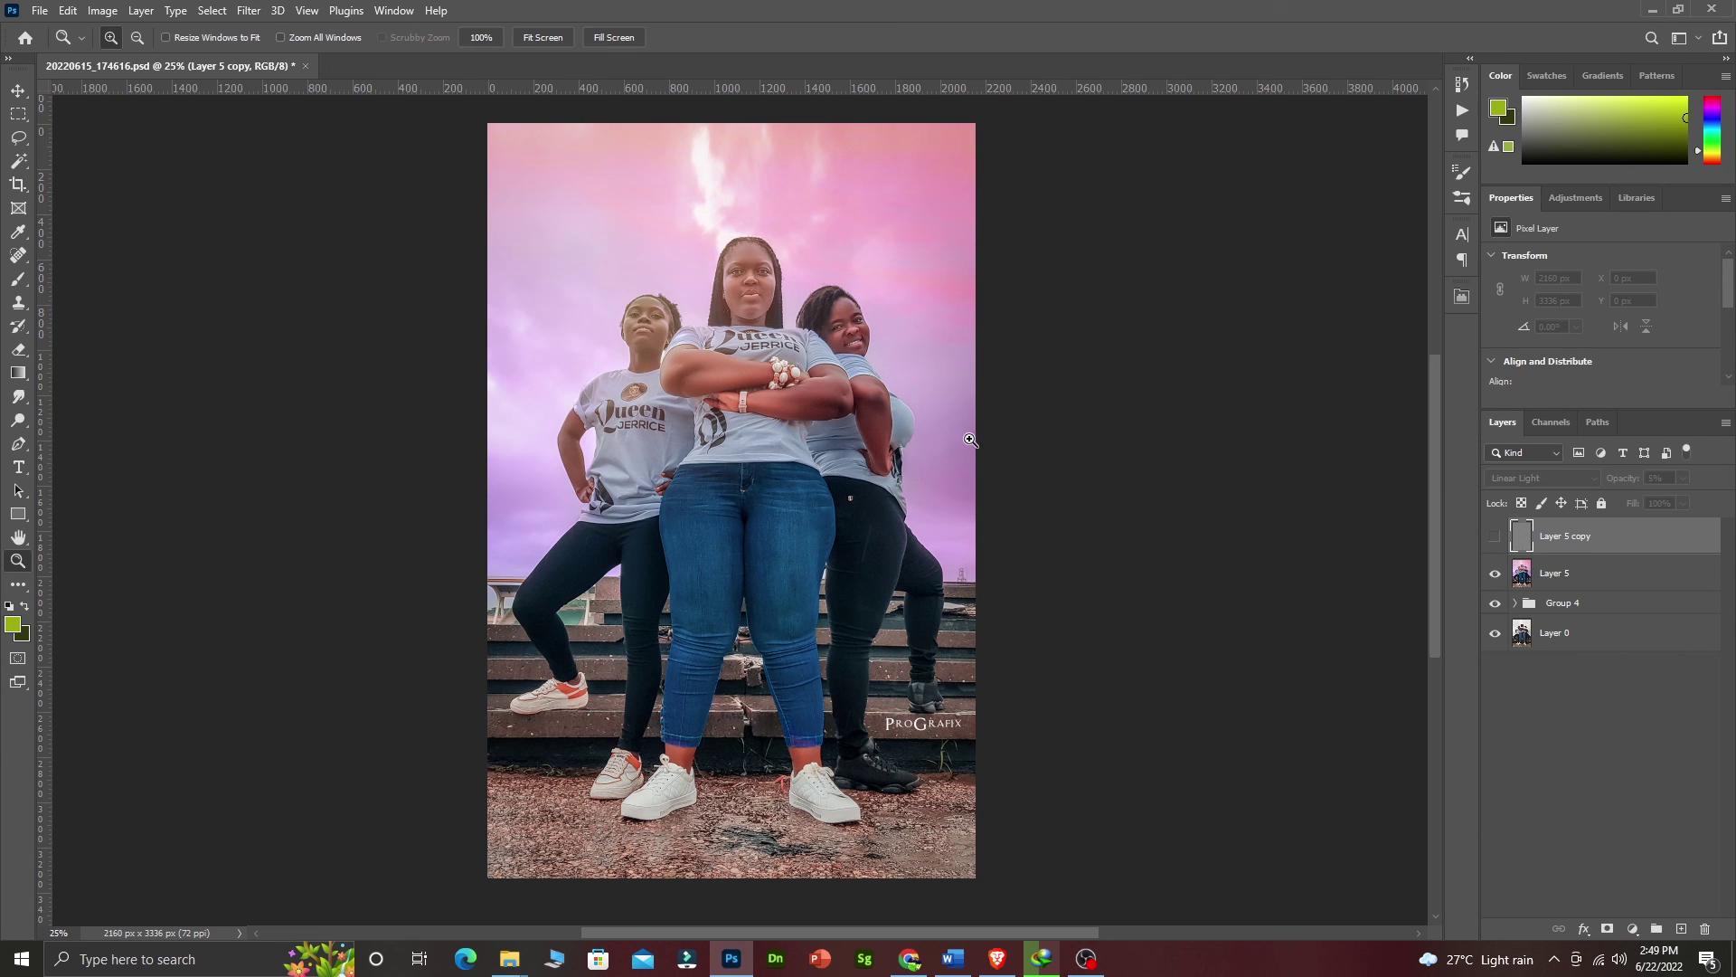
left_click(18, 91)
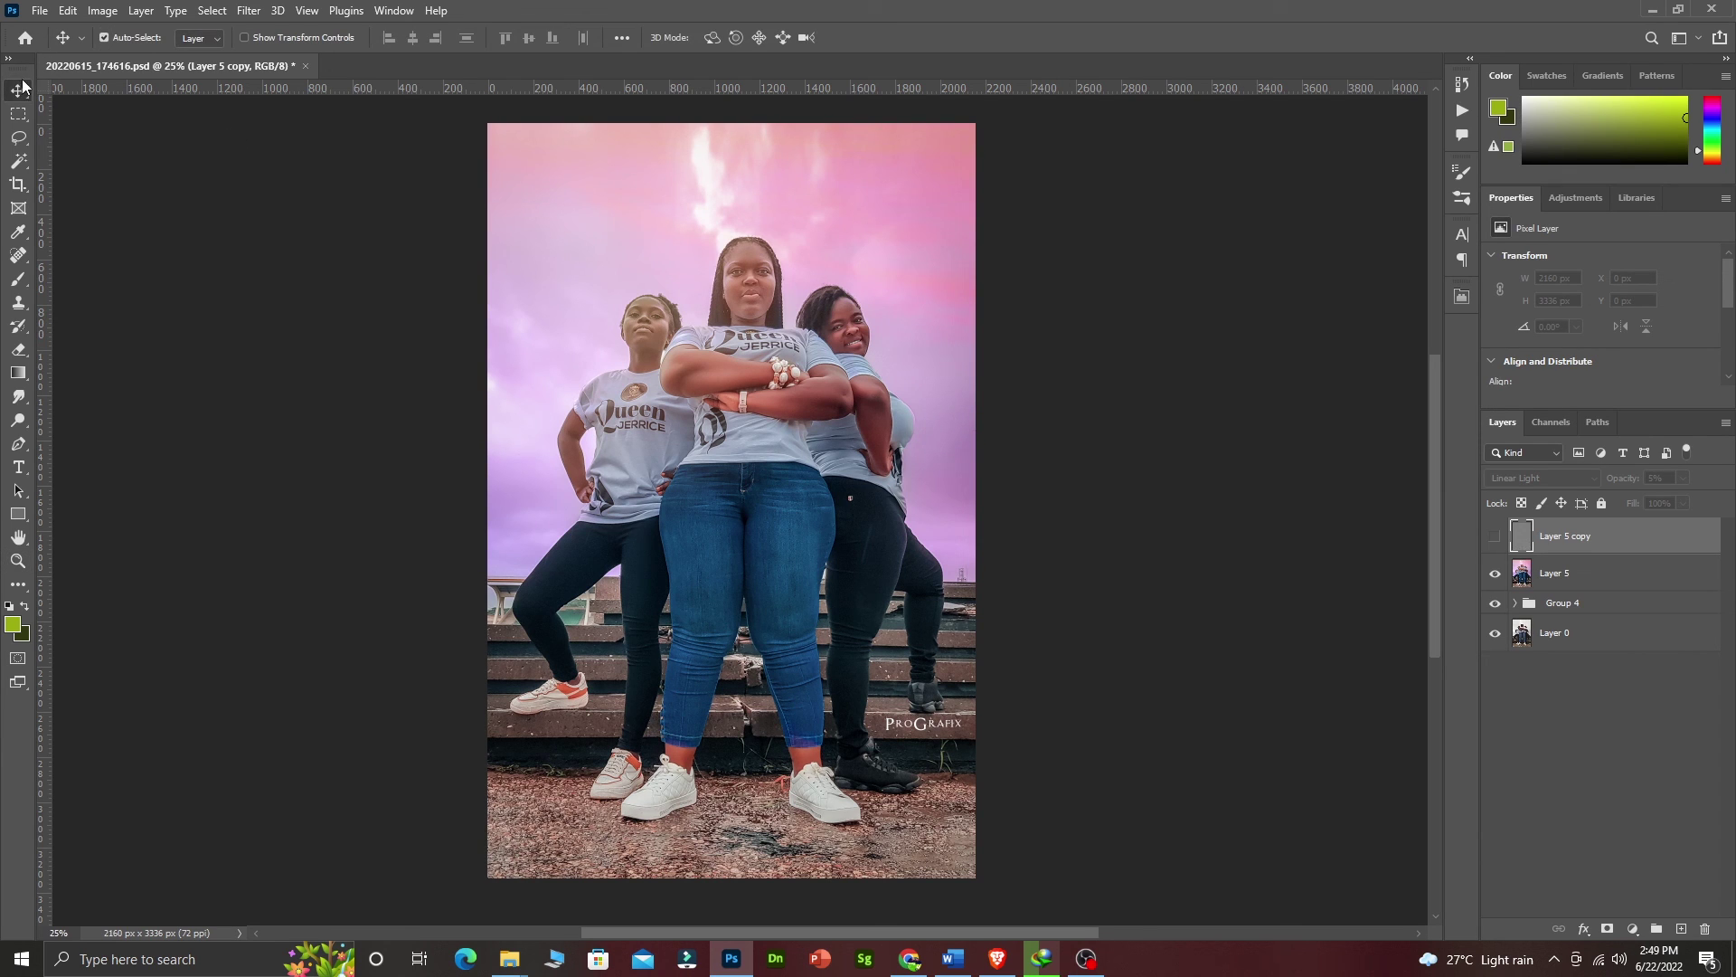